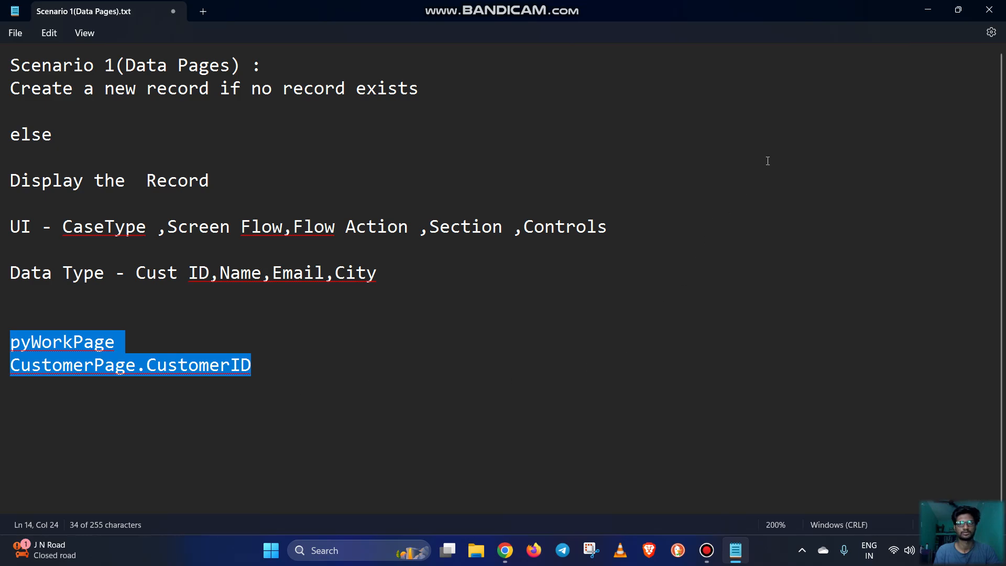
# Switch from the scenario notes to Pega Dev Studio and review the CustomerForm section and the MapCustomerValues data transform
pyautogui.click(929, 11)
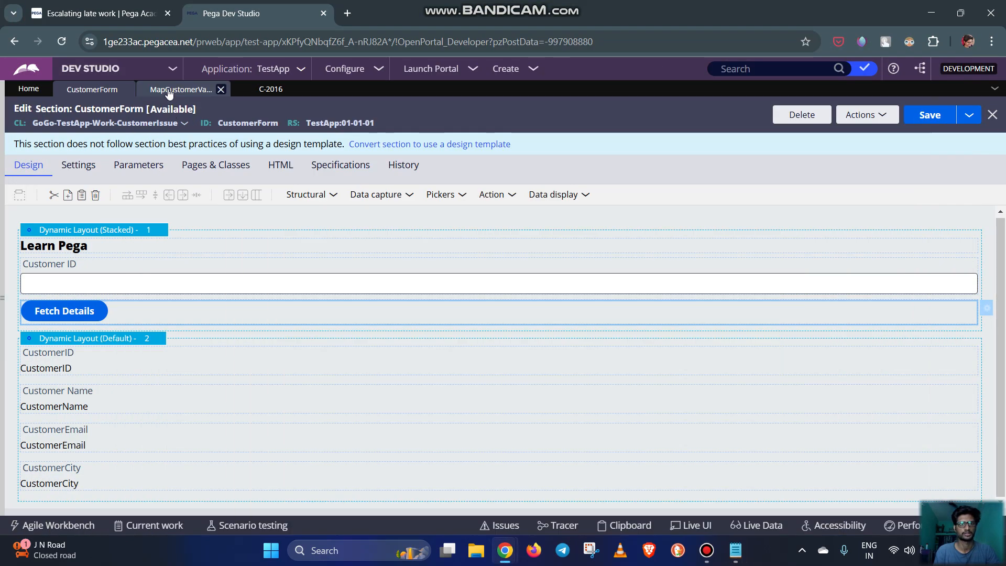
pyautogui.click(173, 89)
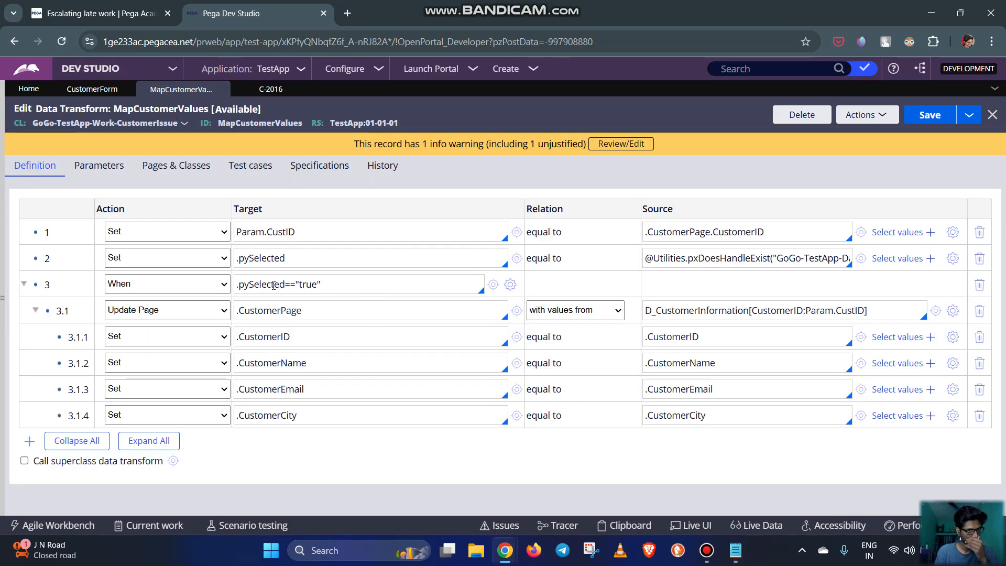
pyautogui.click(87, 97)
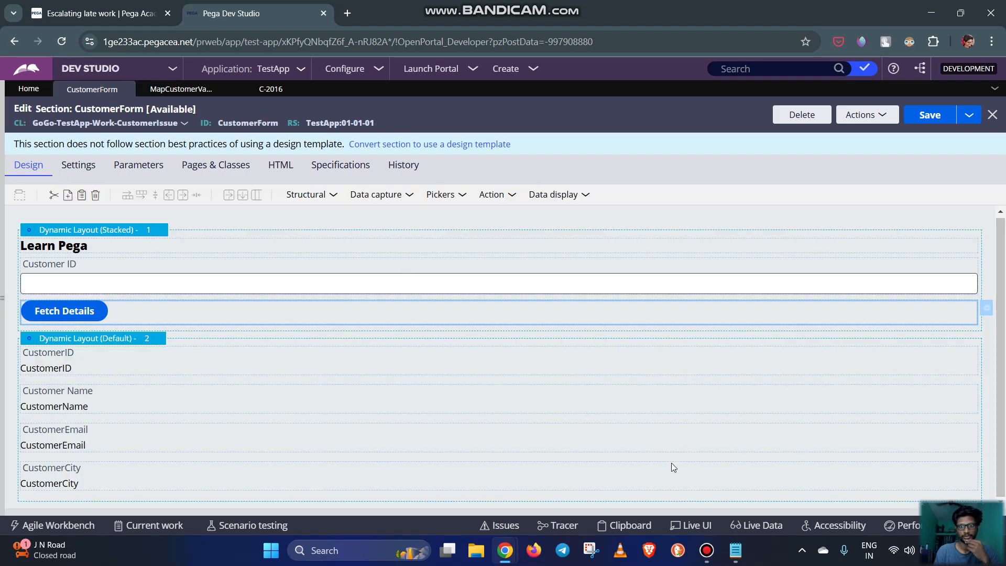
pyautogui.moveTo(707, 550)
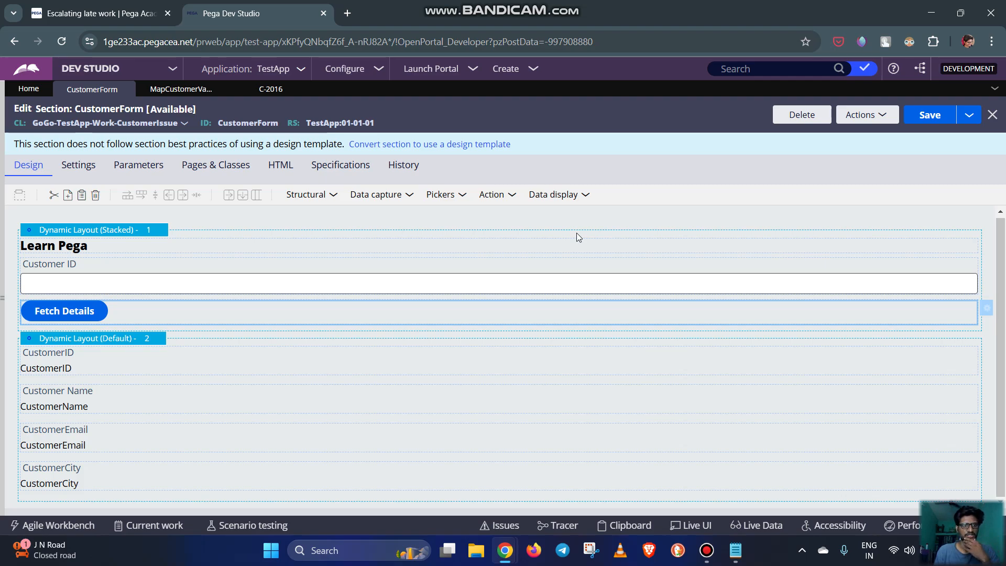
pyautogui.click(212, 89)
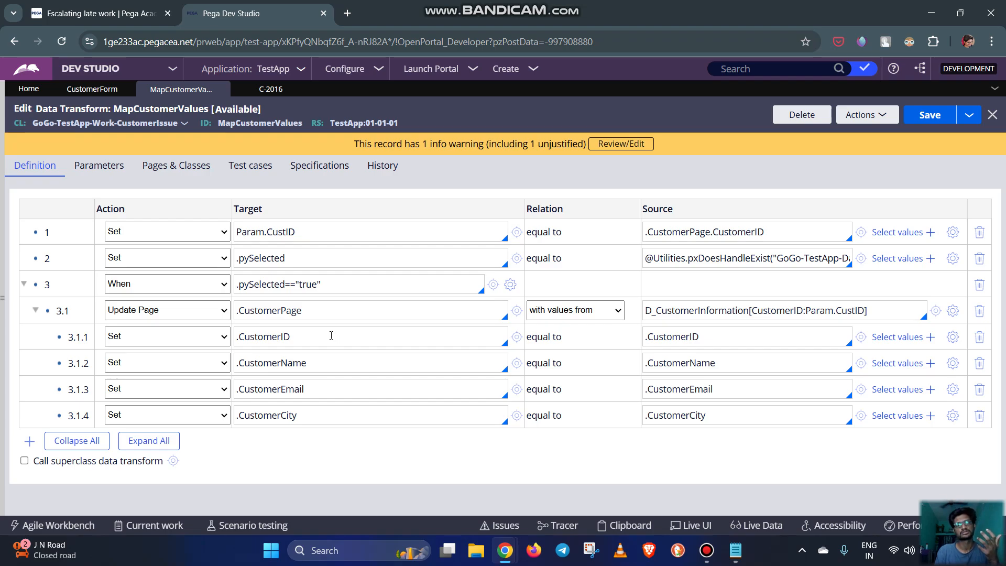
pyautogui.tripleClick(283, 313)
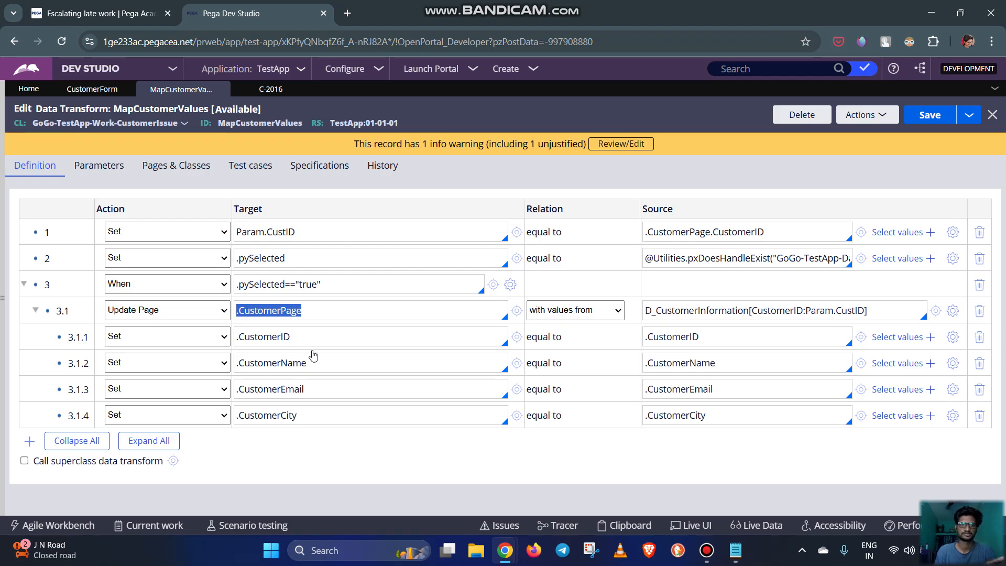
# Replace the open case with a new Customer Issue case and fill in the Customer ID to test the Fetch Details button
pyautogui.click(292, 89)
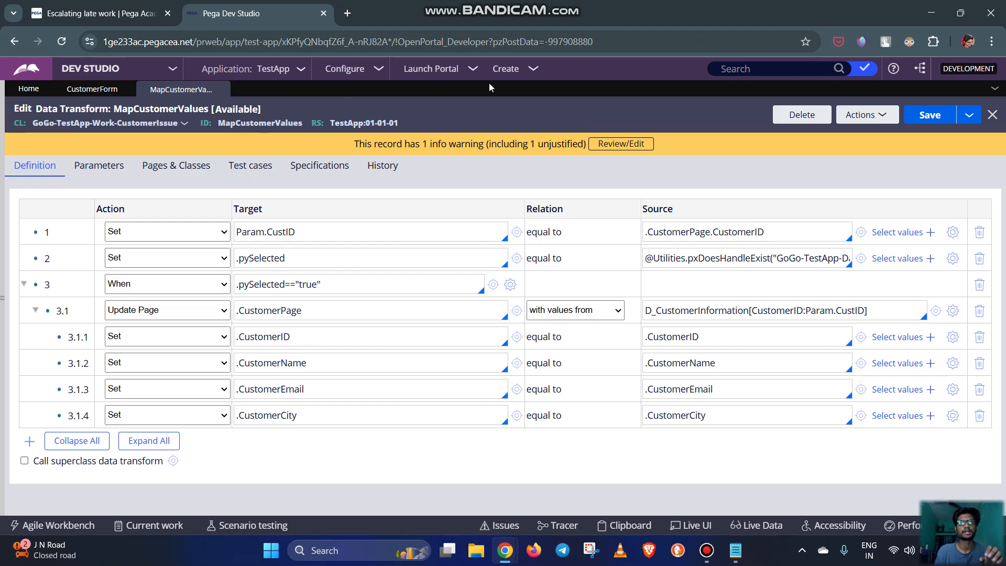
pyautogui.click(533, 68)
pyautogui.moveTo(540, 83)
pyautogui.click(698, 83)
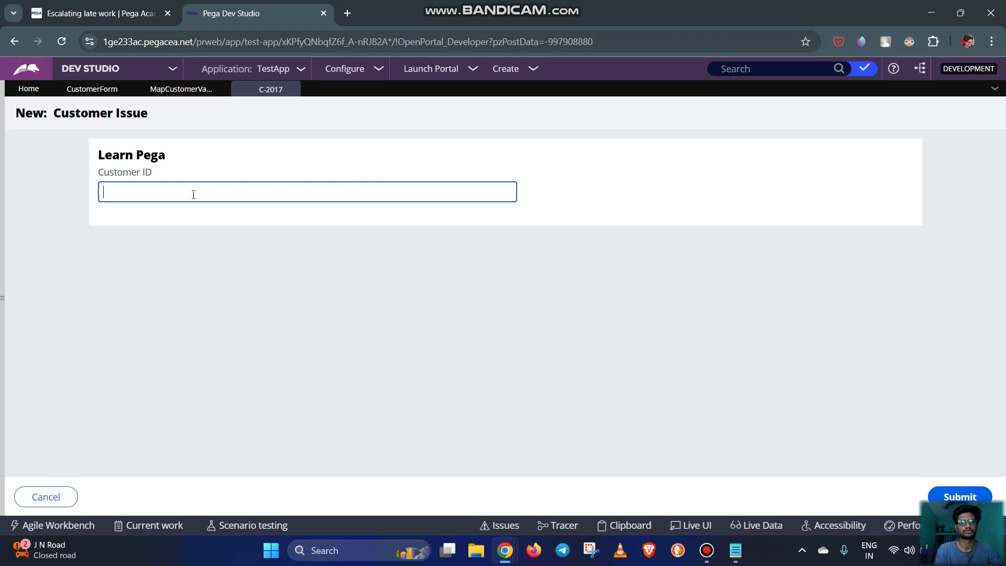
pyautogui.click(238, 292)
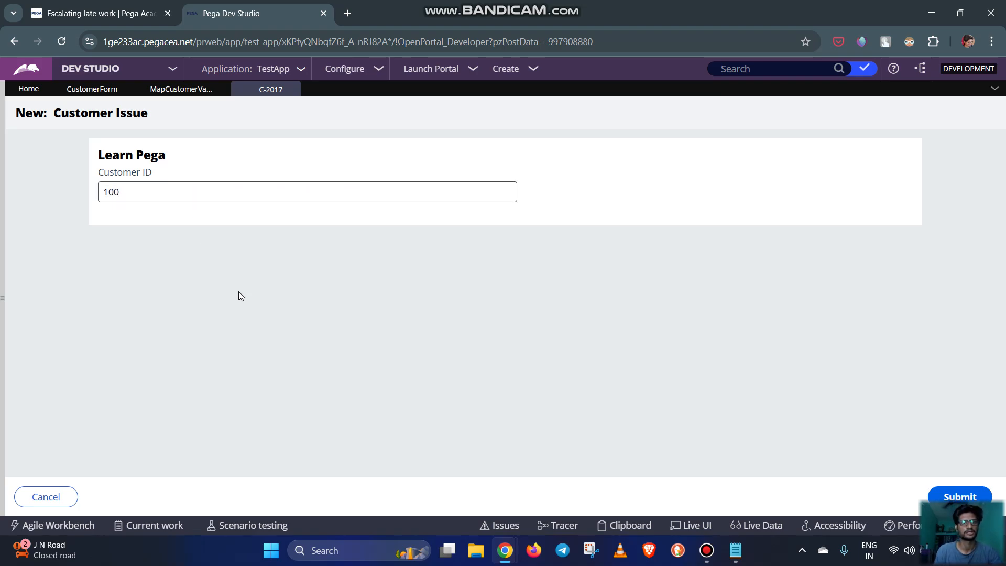
# Set the Fetch Details button's Disable option to Never and save the CustomerForm section
pyautogui.click(69, 89)
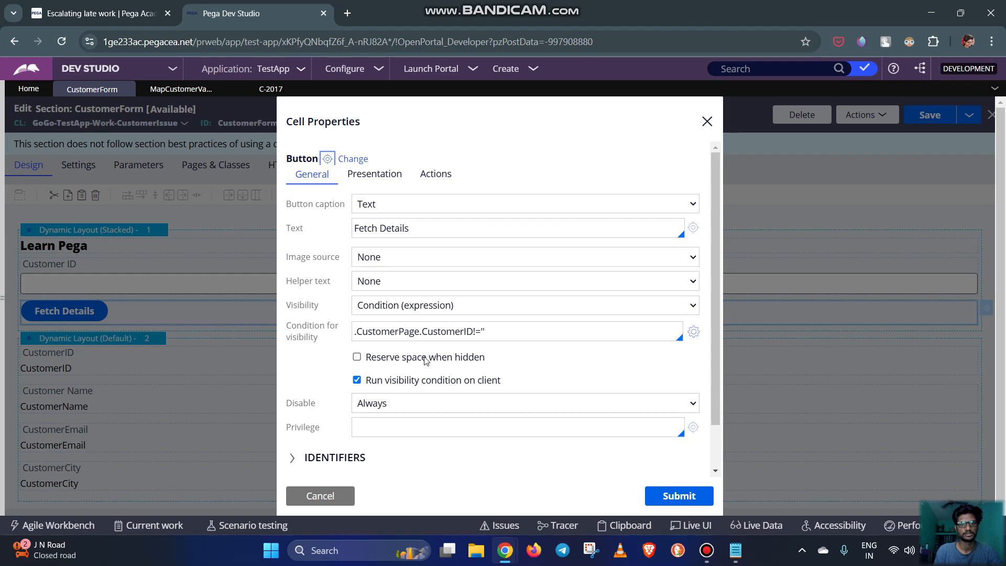
pyautogui.click(409, 403)
pyautogui.click(445, 419)
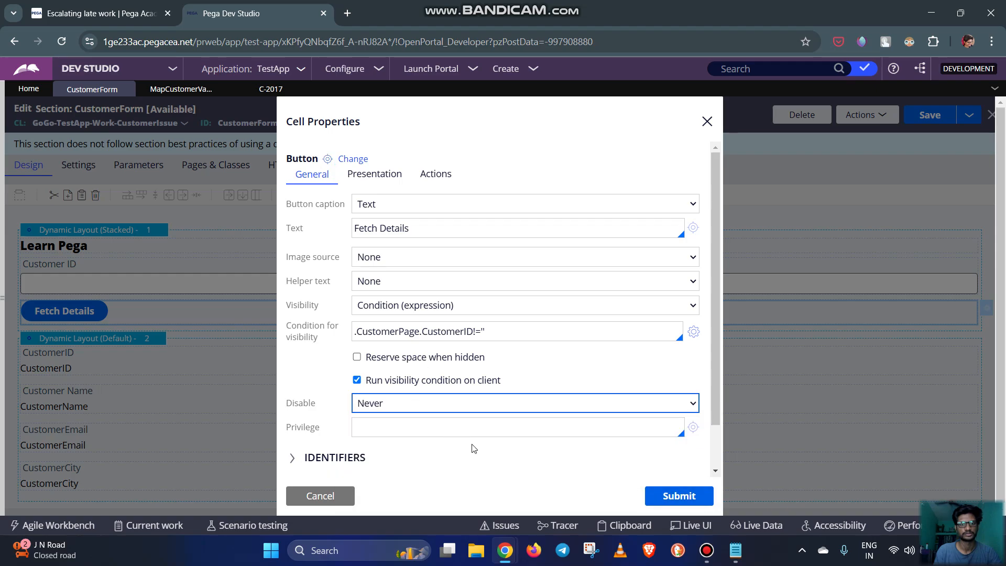
pyautogui.click(679, 496)
pyautogui.click(933, 116)
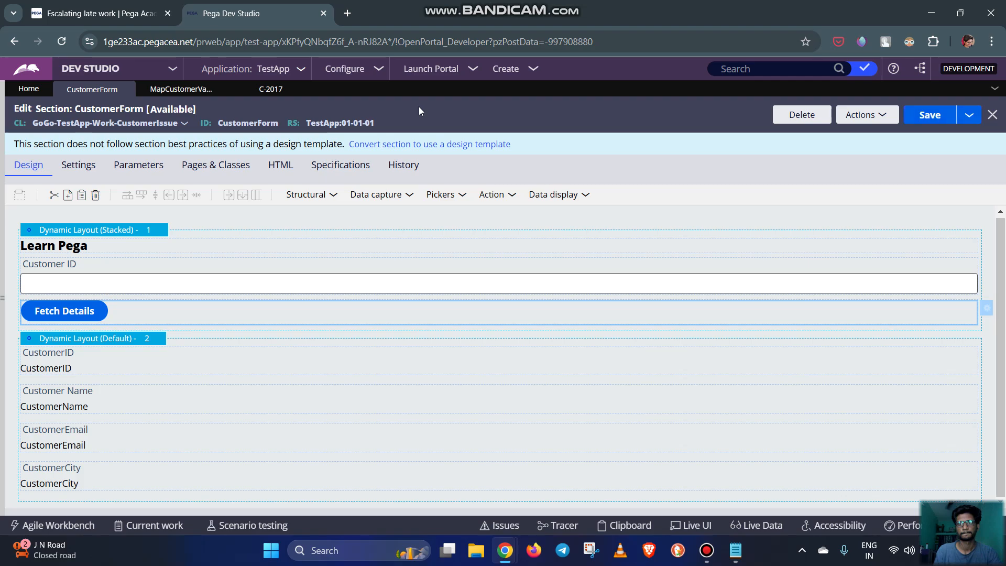
# Replace the test case with a new Customer Issue case and fetch the details for an existing customer's ID
pyautogui.click(292, 90)
pyautogui.click(507, 69)
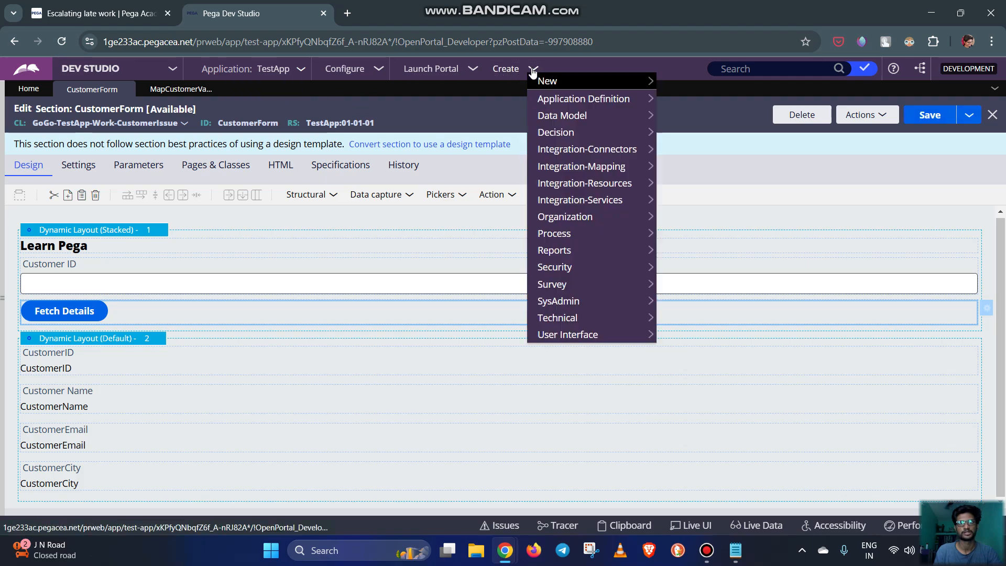
pyautogui.moveTo(564, 80)
pyautogui.click(692, 83)
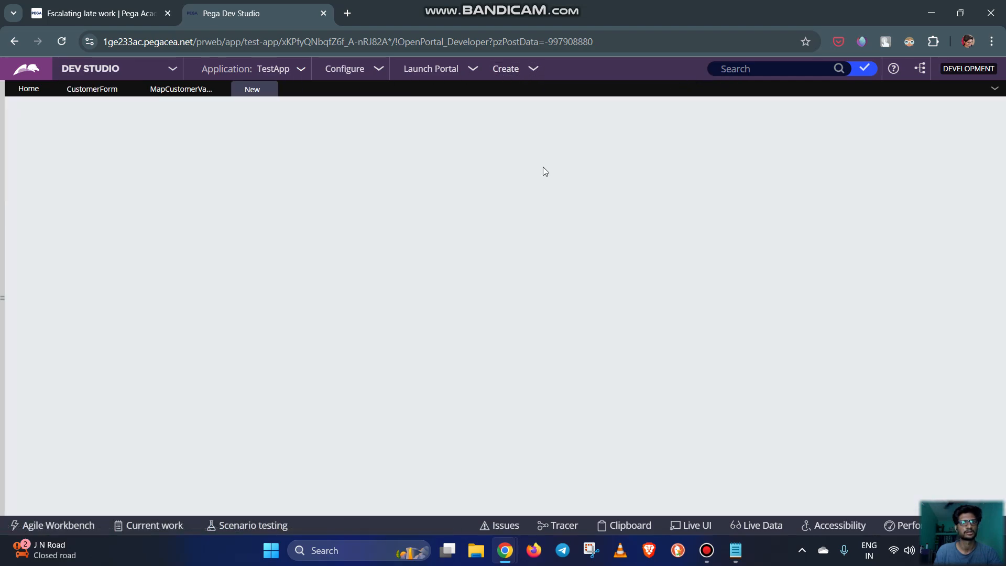
pyautogui.write('100')
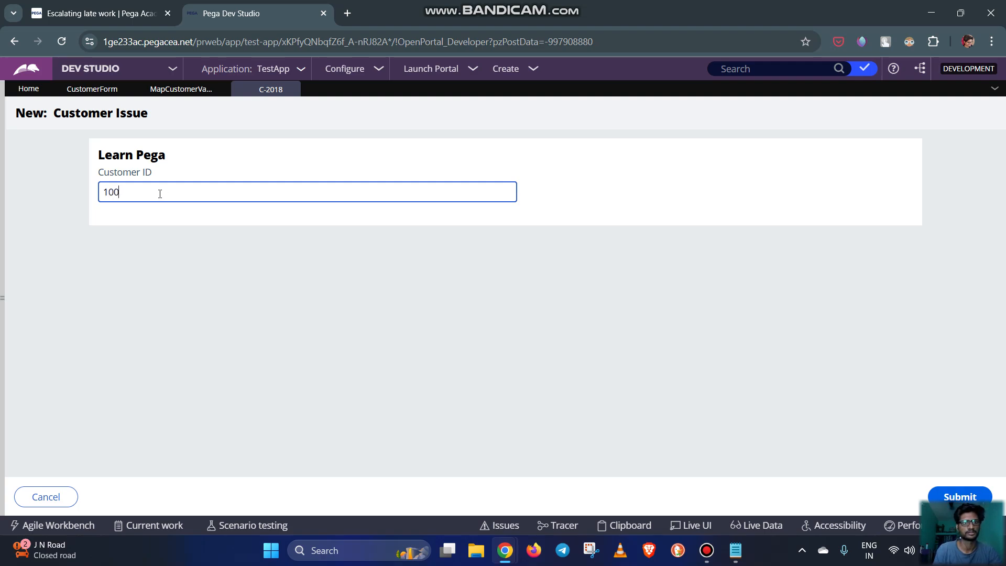
pyautogui.click(243, 307)
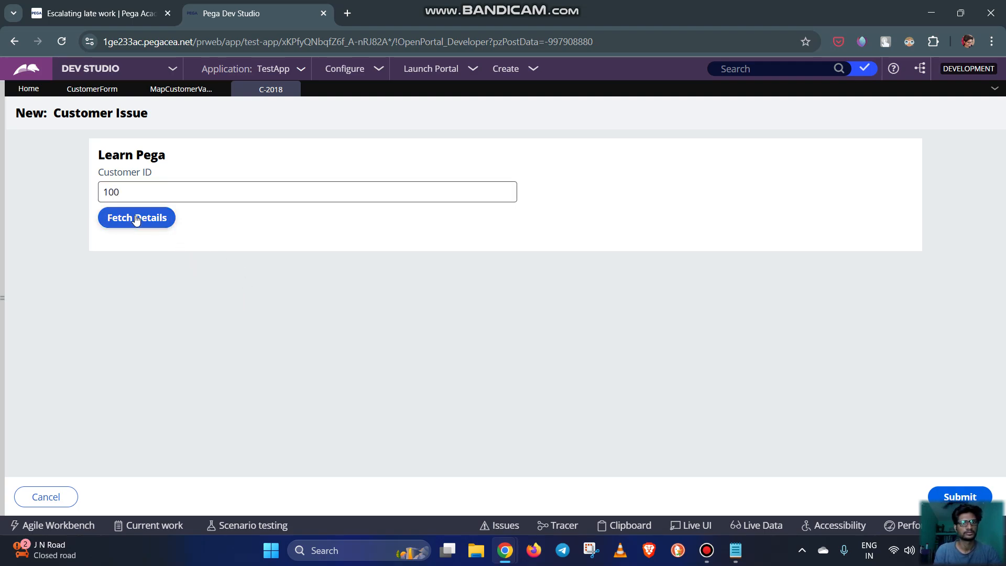
pyautogui.click(136, 218)
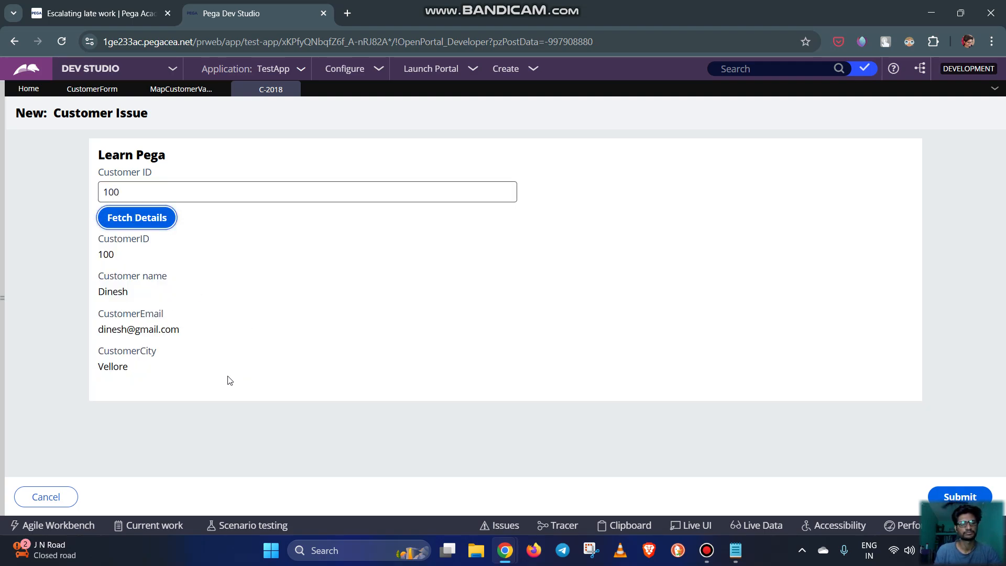
# Open the Clipboard and examine the property values of CustomerPage under pyWorkPage
pyautogui.click(626, 525)
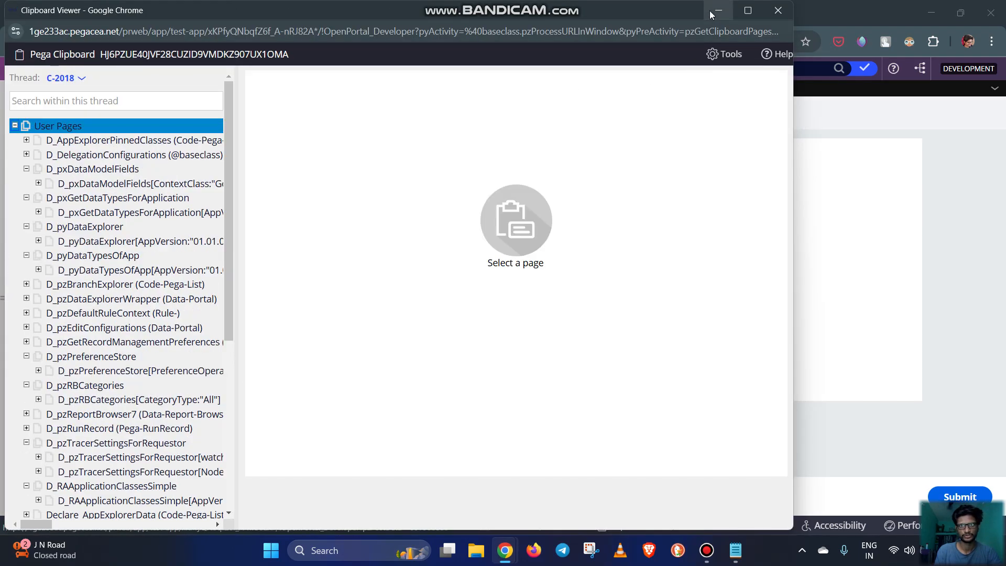
pyautogui.moveTo(543, 14); pyautogui.dragTo(904, 4)
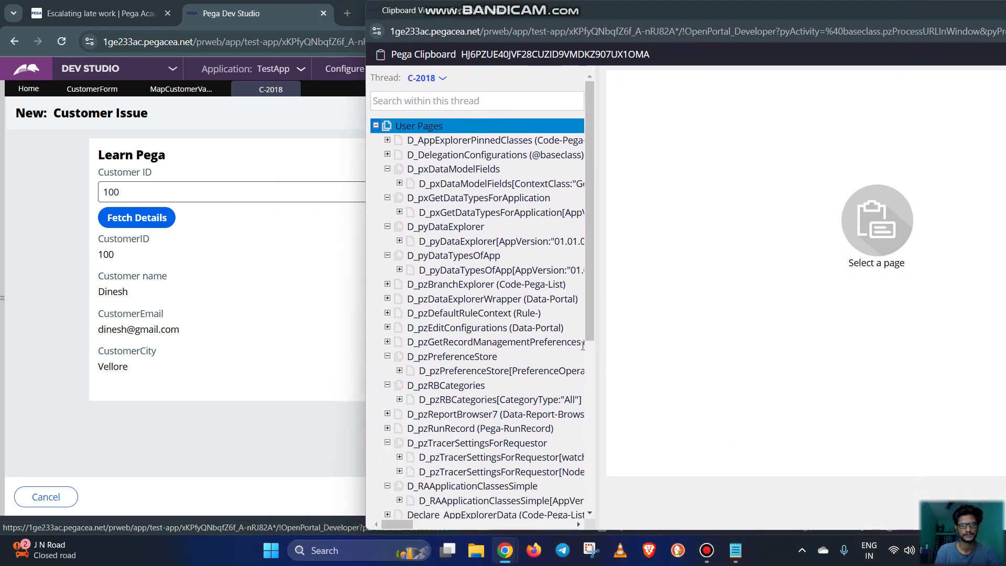
pyautogui.scroll(-5, 550, 342)
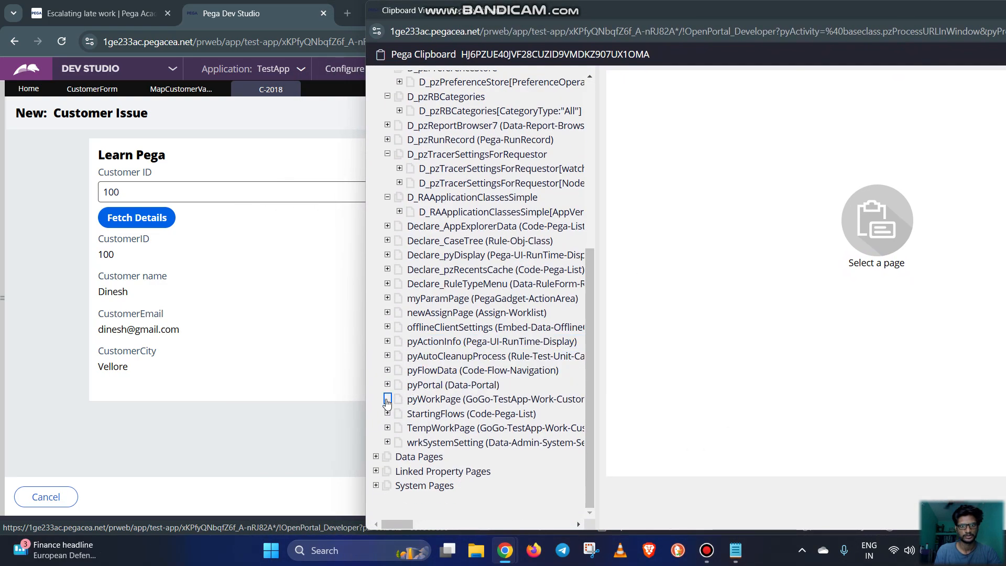
pyautogui.click(387, 399)
pyautogui.scroll(-3, 524, 345)
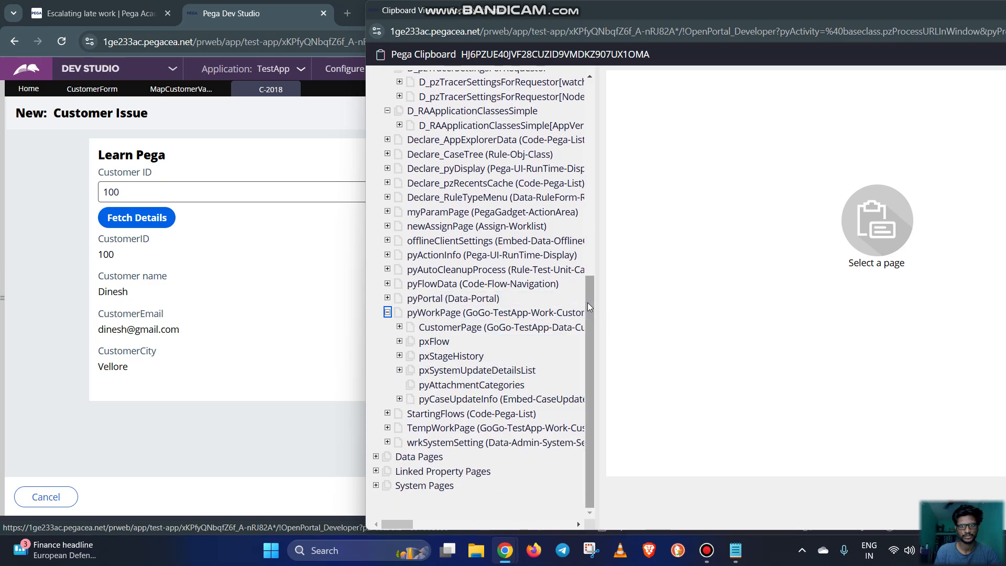
pyautogui.moveTo(602, 305); pyautogui.dragTo(722, 296)
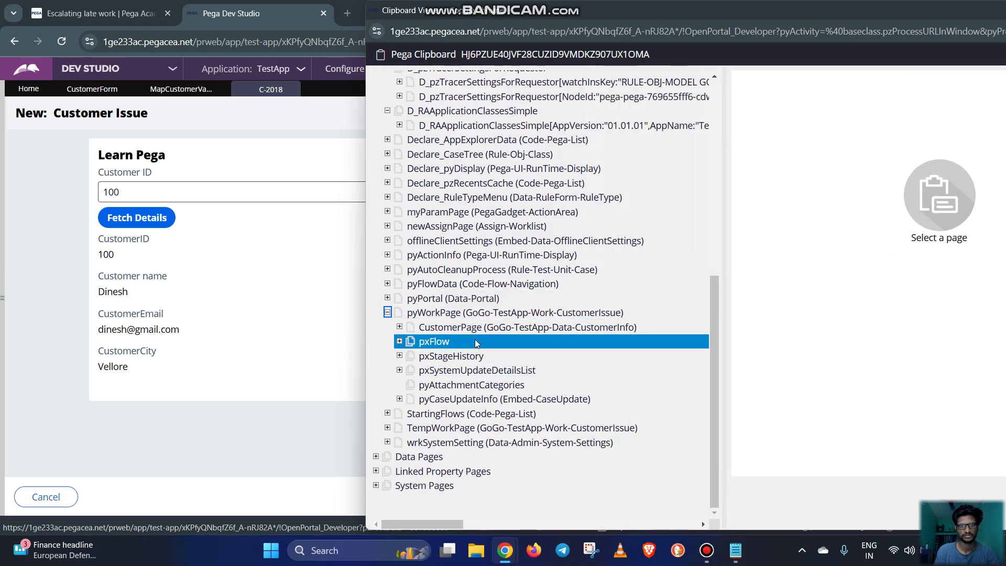
pyautogui.click(531, 328)
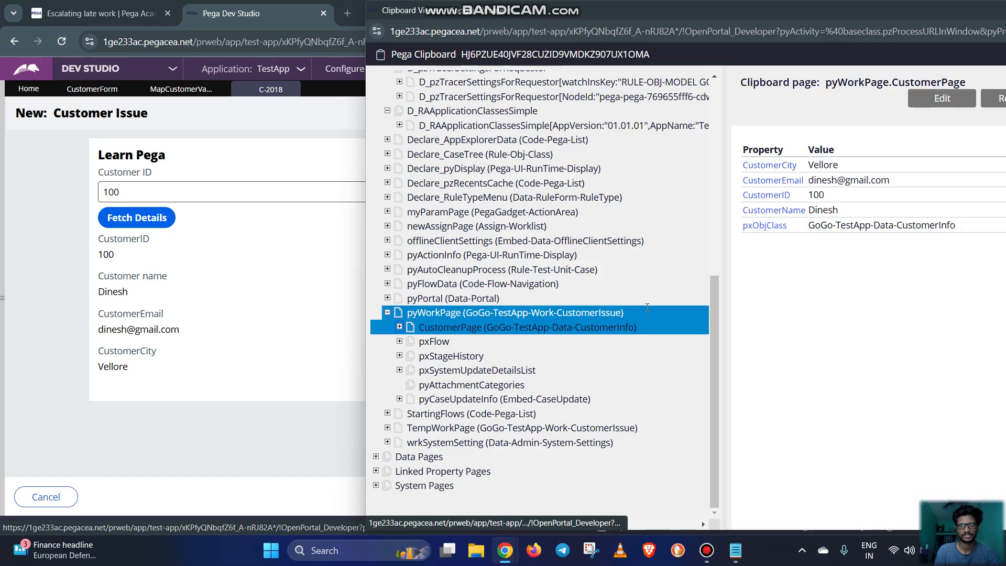
pyautogui.moveTo(976, 234); pyautogui.dragTo(808, 164)
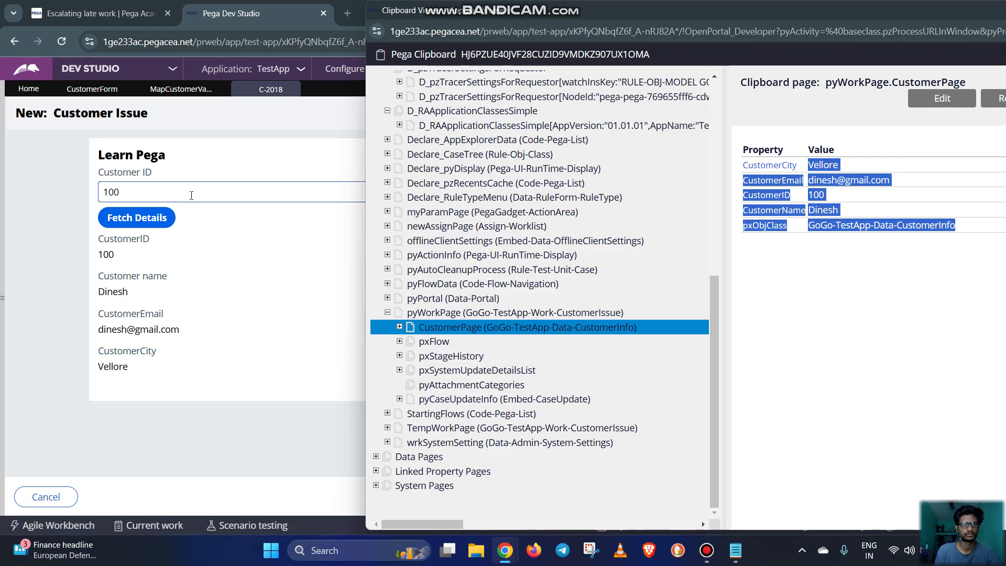
# Fetch the details for a second customer's ID and refresh pyWorkPage.CustomerPage in the Clipboard Viewer to inspect its values
pyautogui.click(191, 195)
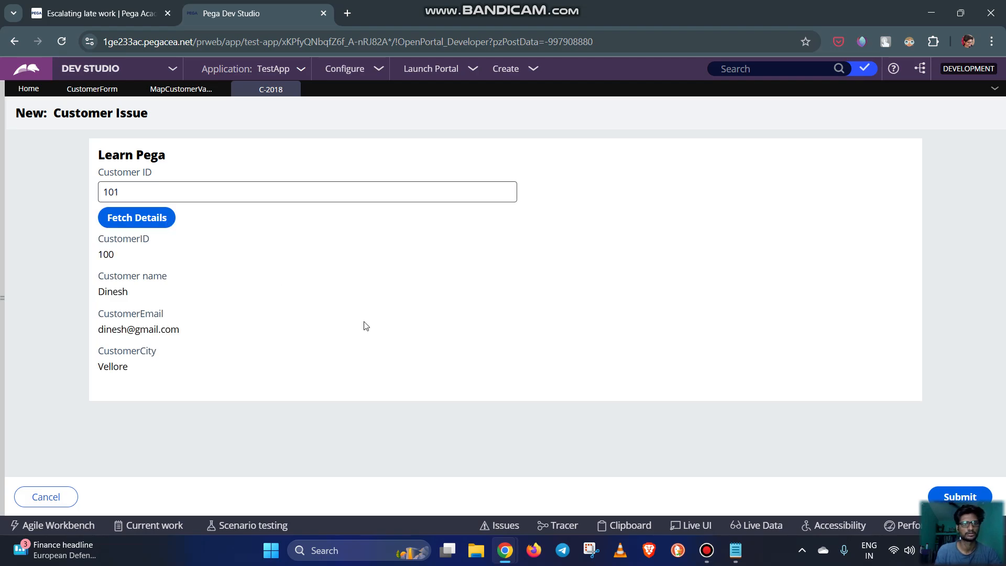
pyautogui.click(152, 219)
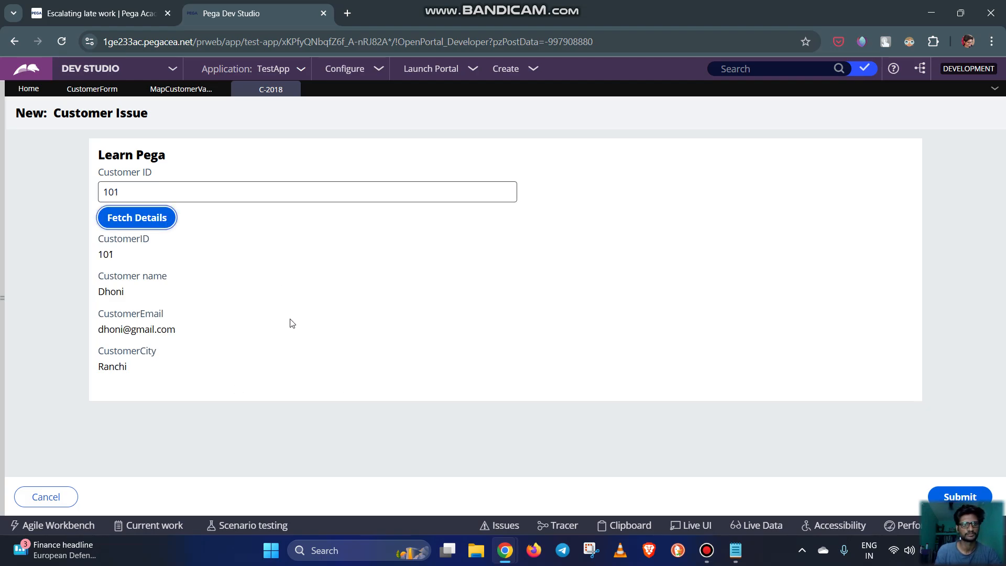
pyautogui.moveTo(505, 550)
pyautogui.click(608, 495)
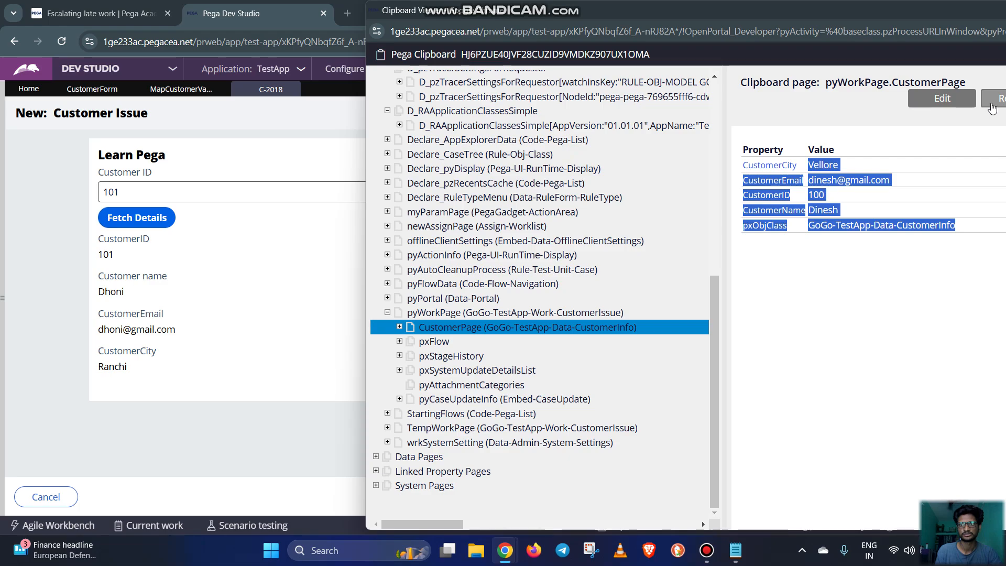
pyautogui.click(994, 99)
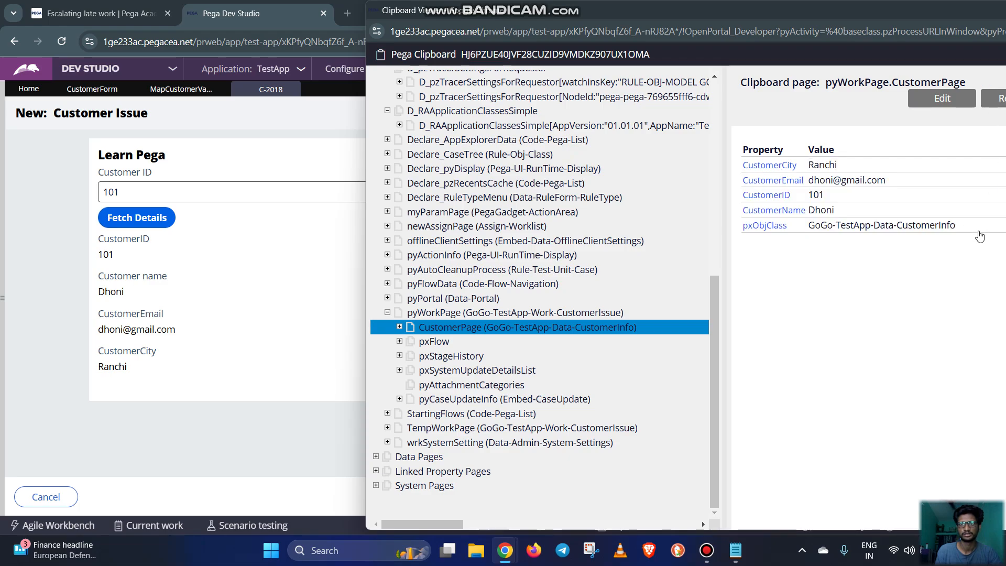
pyautogui.moveTo(978, 231); pyautogui.dragTo(748, 150)
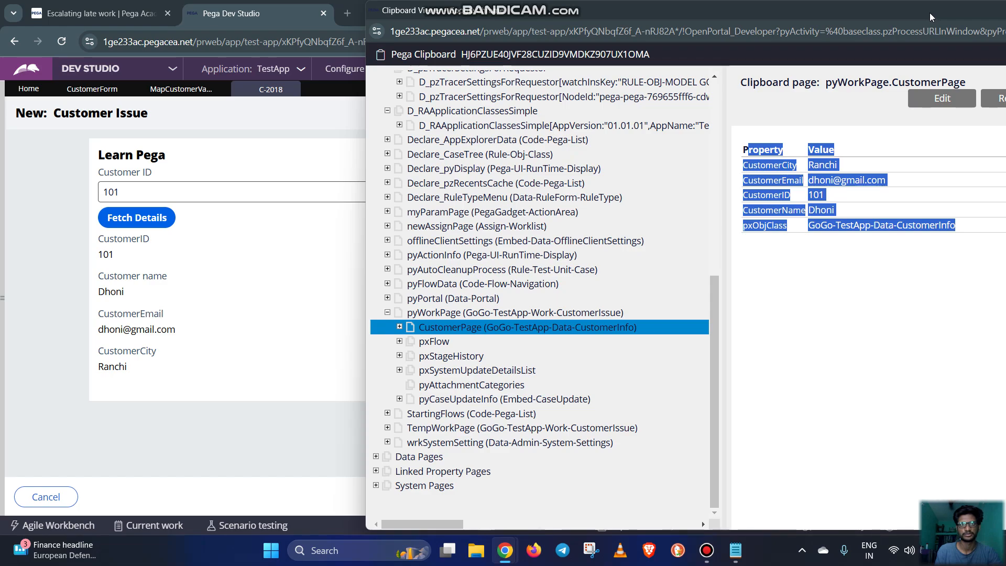
pyautogui.moveTo(930, 17); pyautogui.dragTo(897, 26)
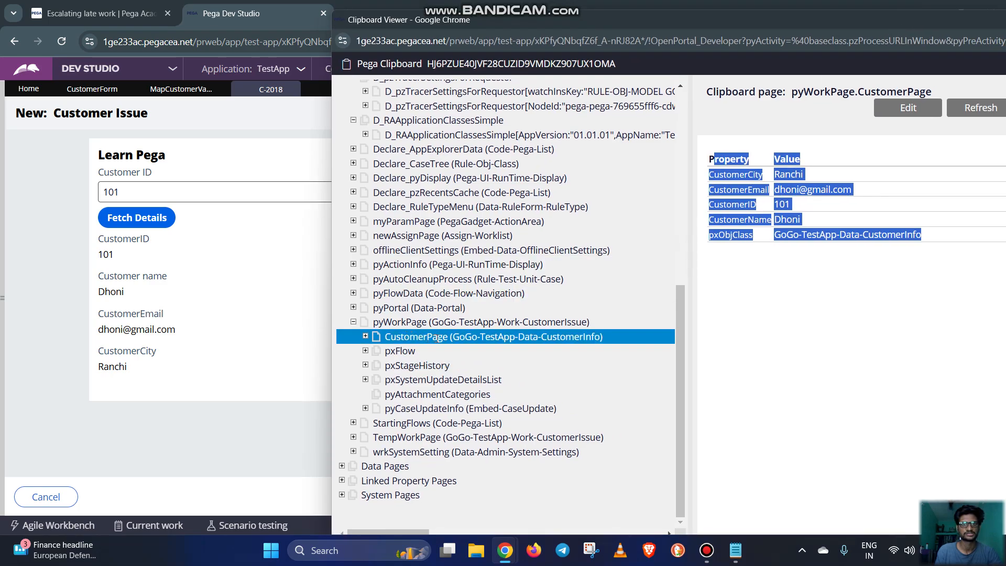
pyautogui.moveTo(904, 22); pyautogui.dragTo(821, 40)
pyautogui.click(962, 39)
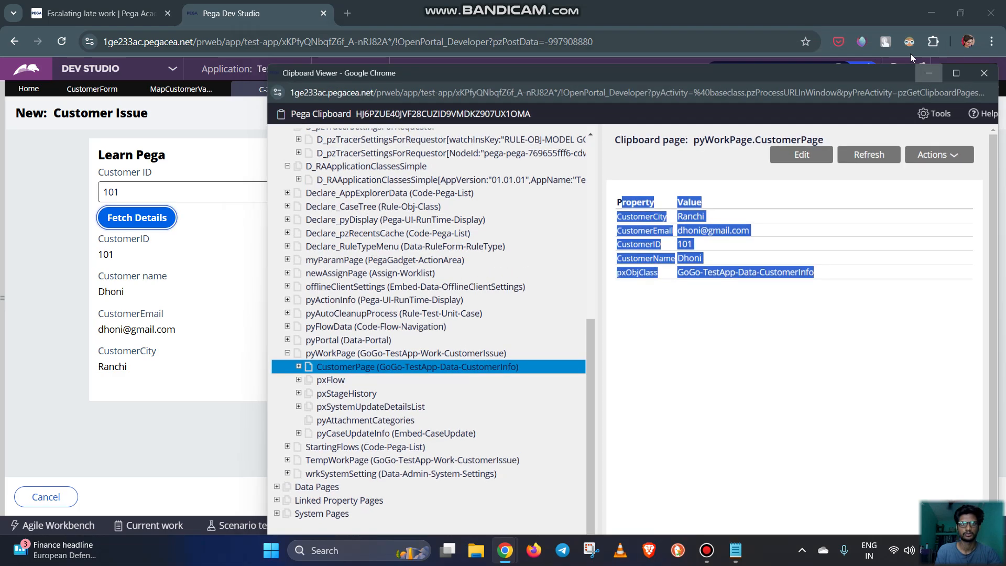
# Fetch the details for a customer ID that has no record and refresh pyWorkPage.CustomerPage in the Clipboard Viewer to inspect its values
pyautogui.click(156, 189)
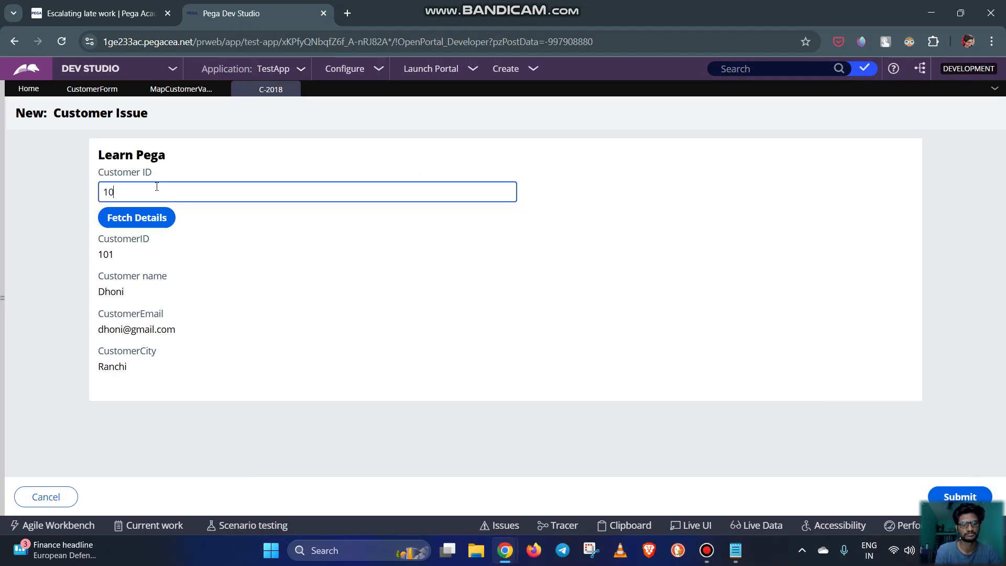
pyautogui.write('2')
pyautogui.click(272, 296)
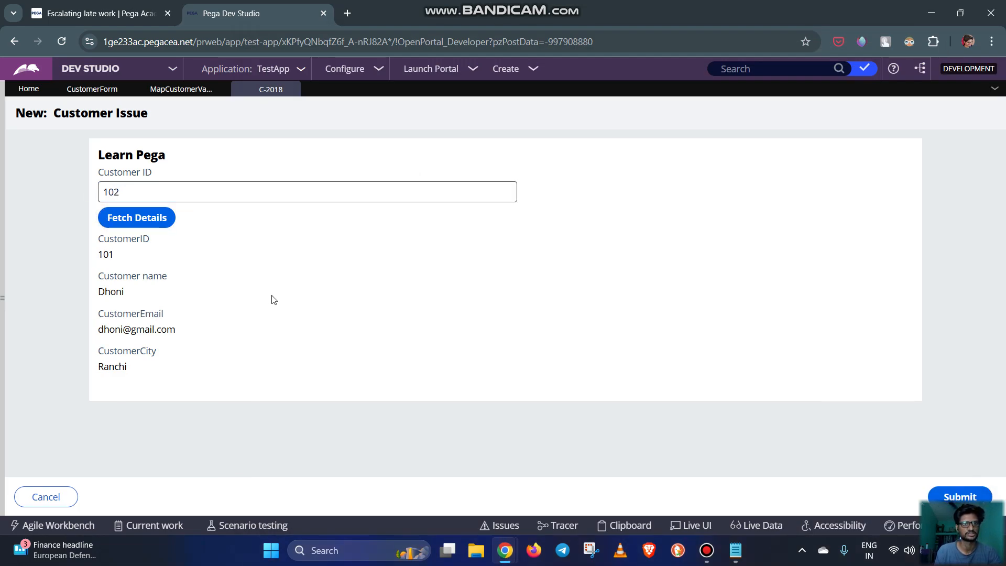
pyautogui.click(136, 217)
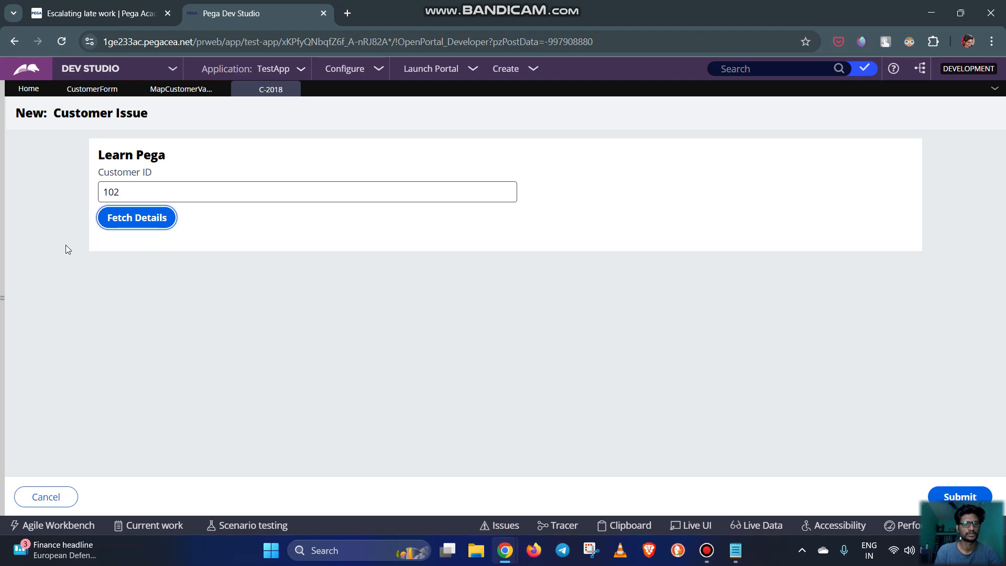
pyautogui.moveTo(505, 550)
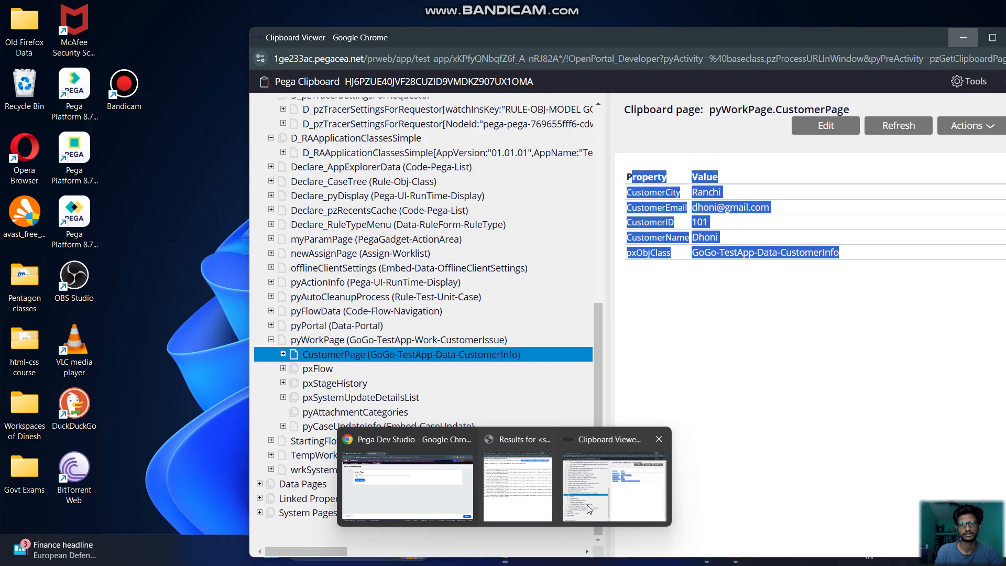
pyautogui.click(587, 505)
pyautogui.click(884, 129)
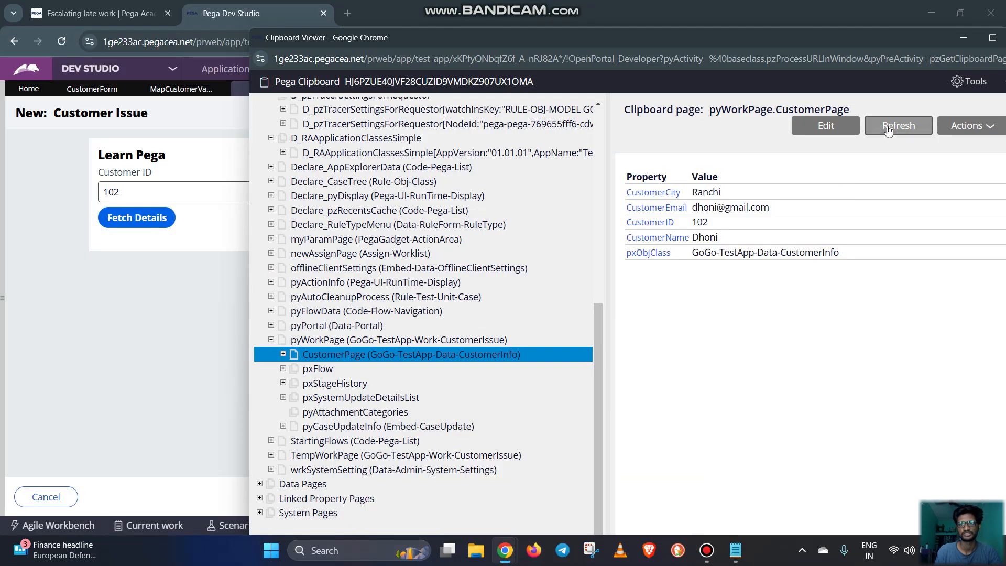
pyautogui.moveTo(856, 36); pyautogui.dragTo(705, 53)
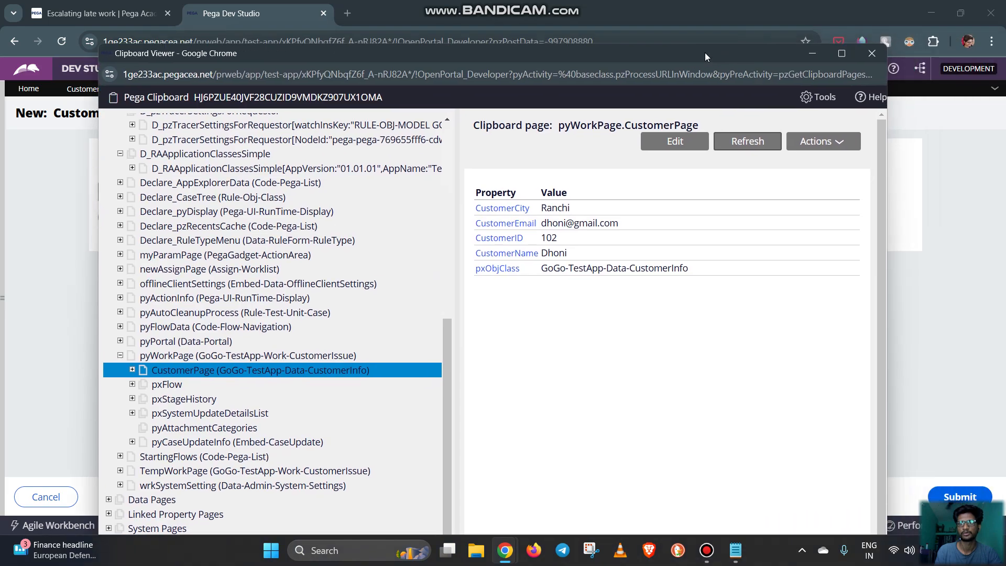
pyautogui.click(862, 57)
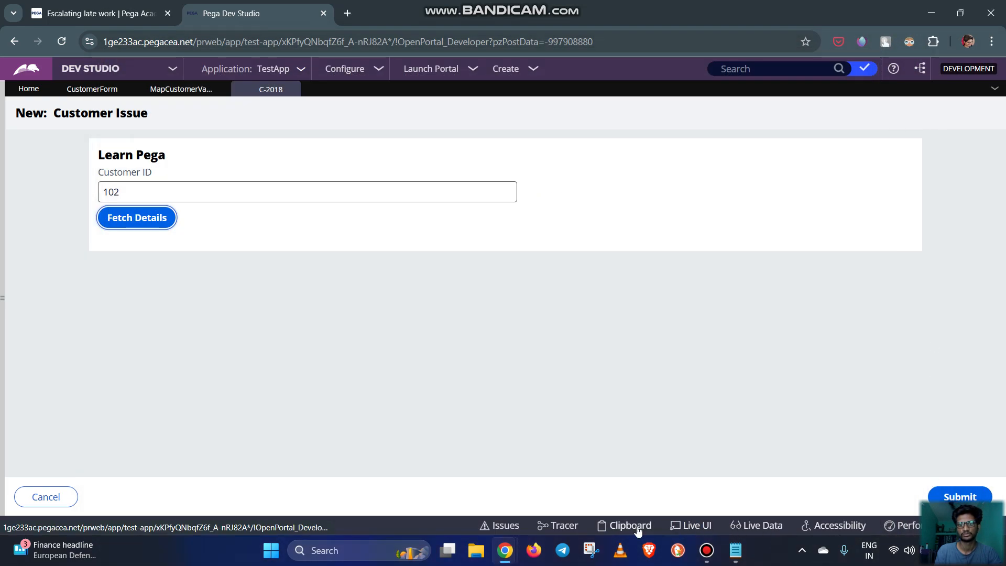
# Reopen the Clipboard and examine the property values of CustomerPage under pyWorkPage
pyautogui.click(637, 527)
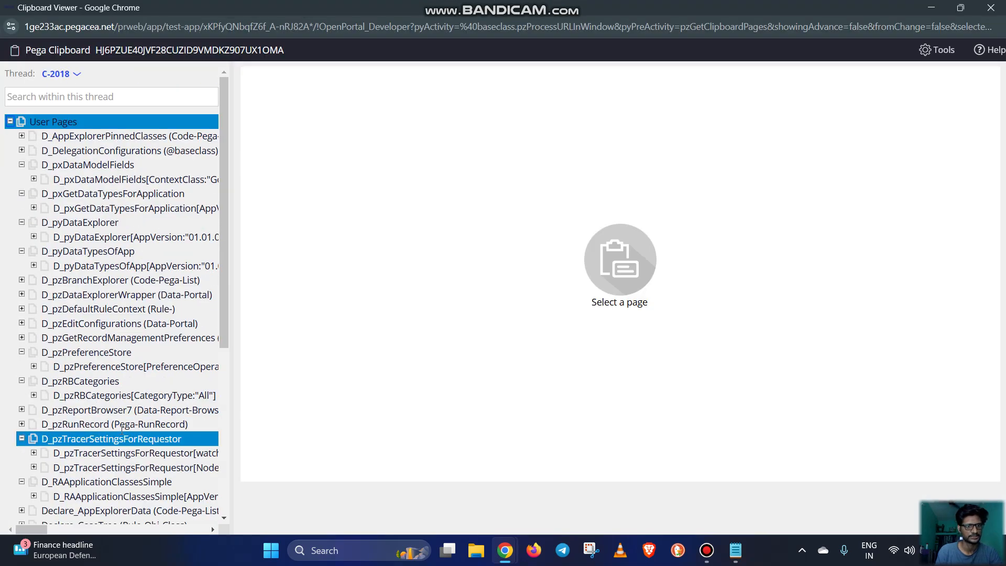
pyautogui.scroll(-4, 79, 426)
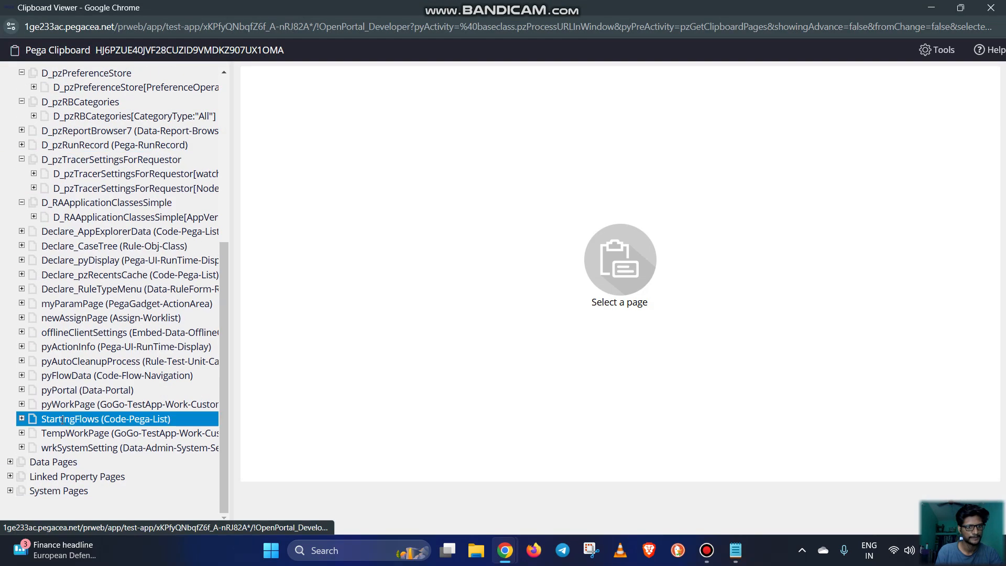
pyautogui.click(21, 404)
pyautogui.click(103, 418)
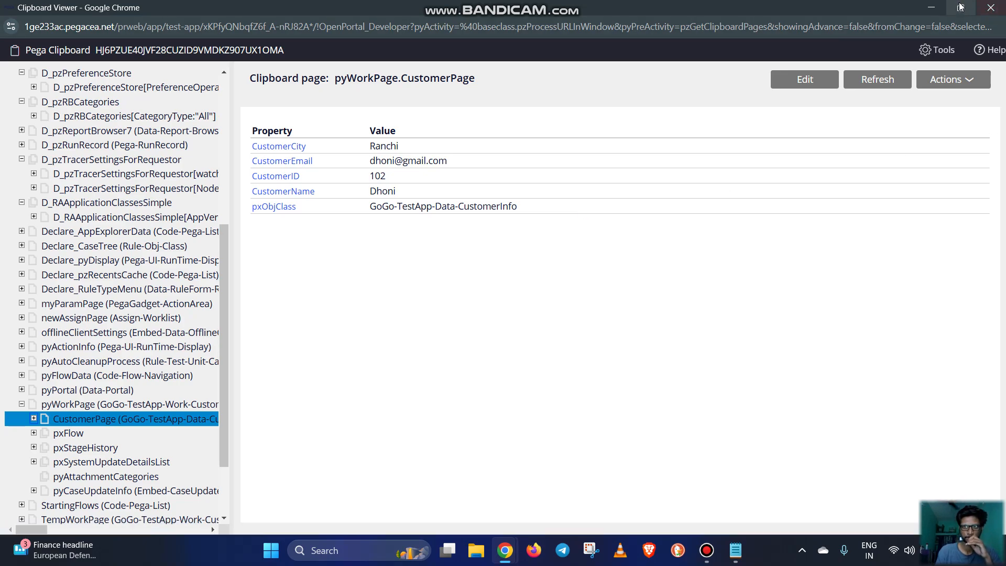
pyautogui.click(924, 11)
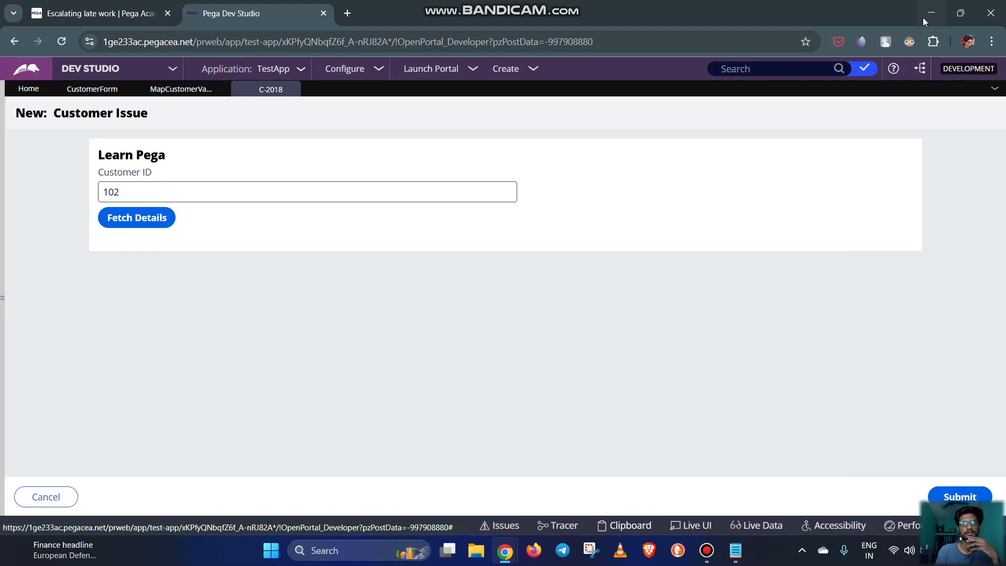
# Insert a Remove action targeting .CustomerPage after the .pySelected step in the MapCustomerValues data transform and save the rule
pyautogui.click(187, 96)
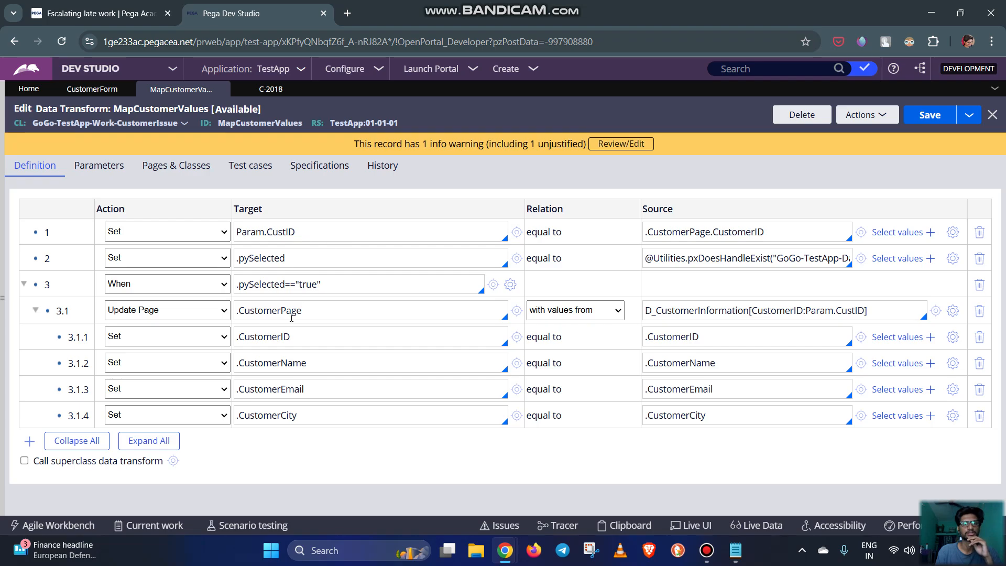
pyautogui.moveTo(328, 313); pyautogui.dragTo(237, 311)
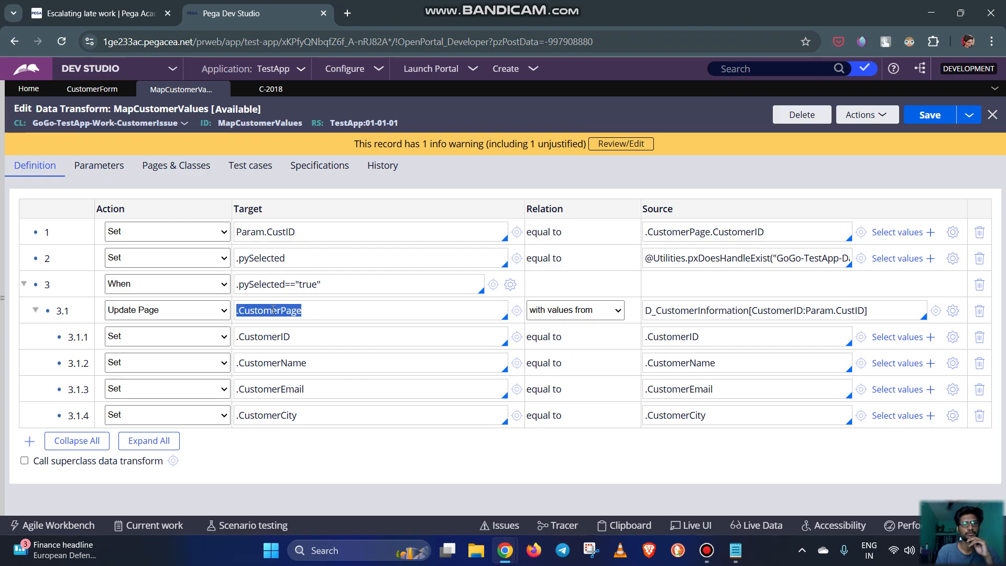
pyautogui.click(306, 258)
pyautogui.press('Return')
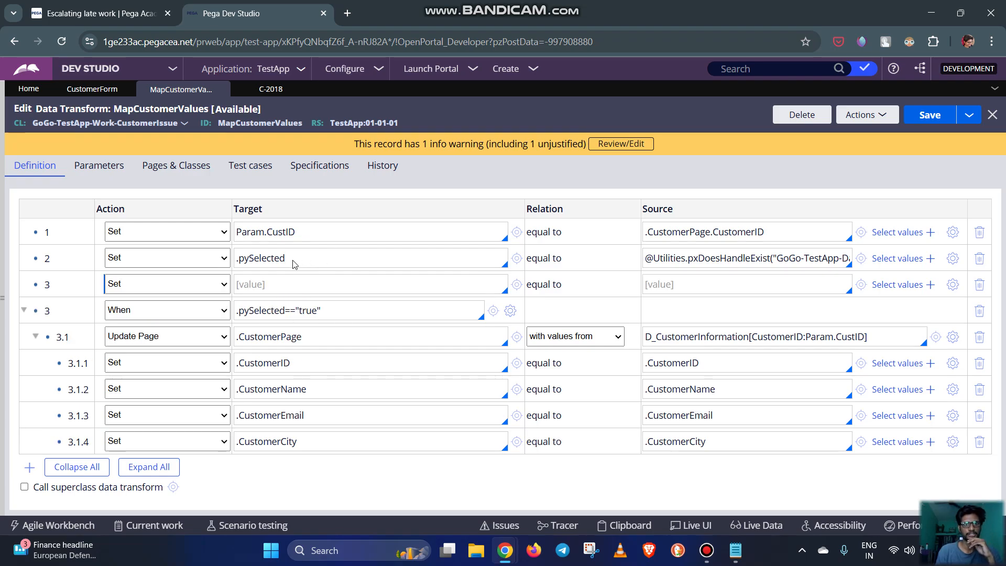
pyautogui.click(203, 284)
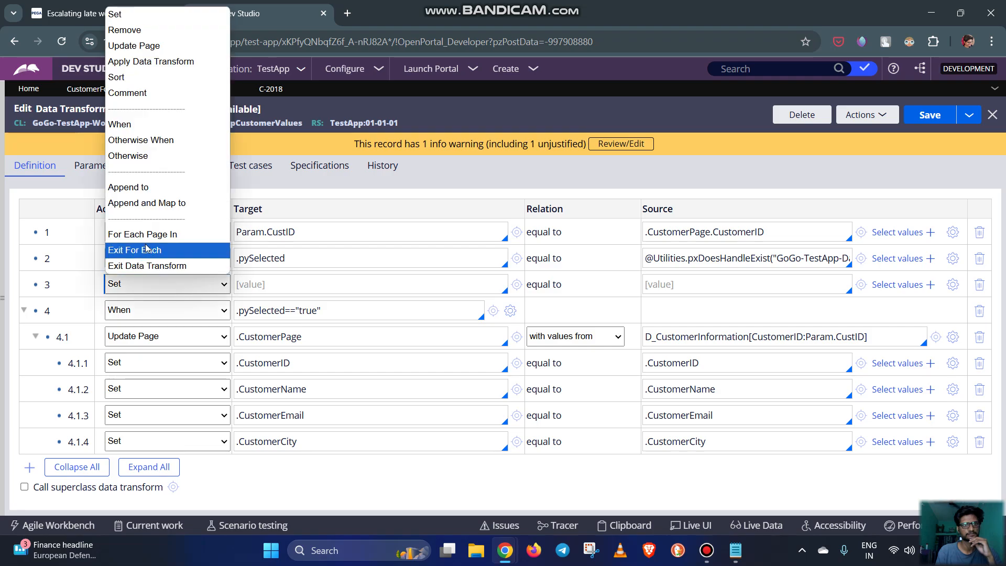
pyautogui.click(128, 32)
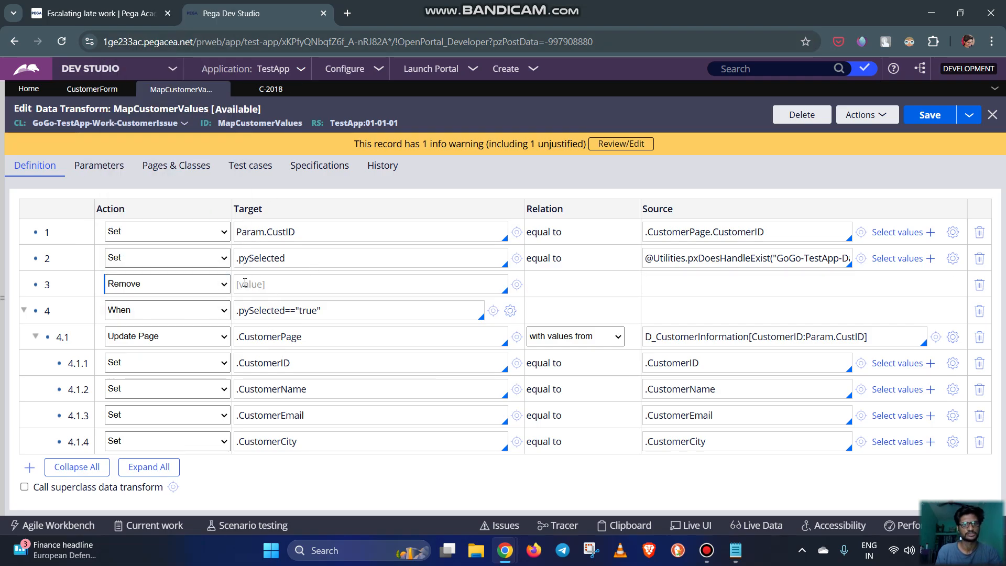
pyautogui.write('.')
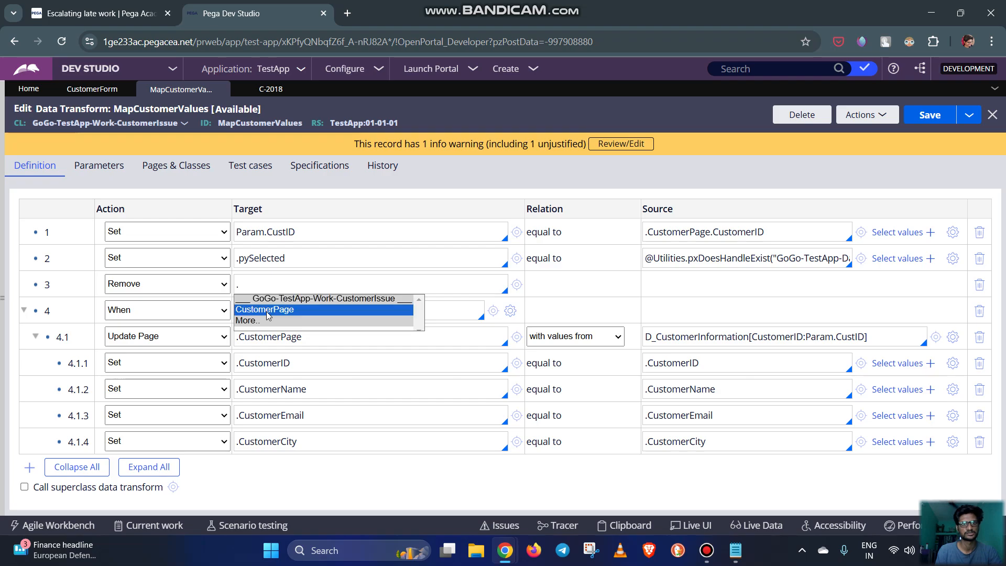
pyautogui.press('Return')
pyautogui.click(947, 122)
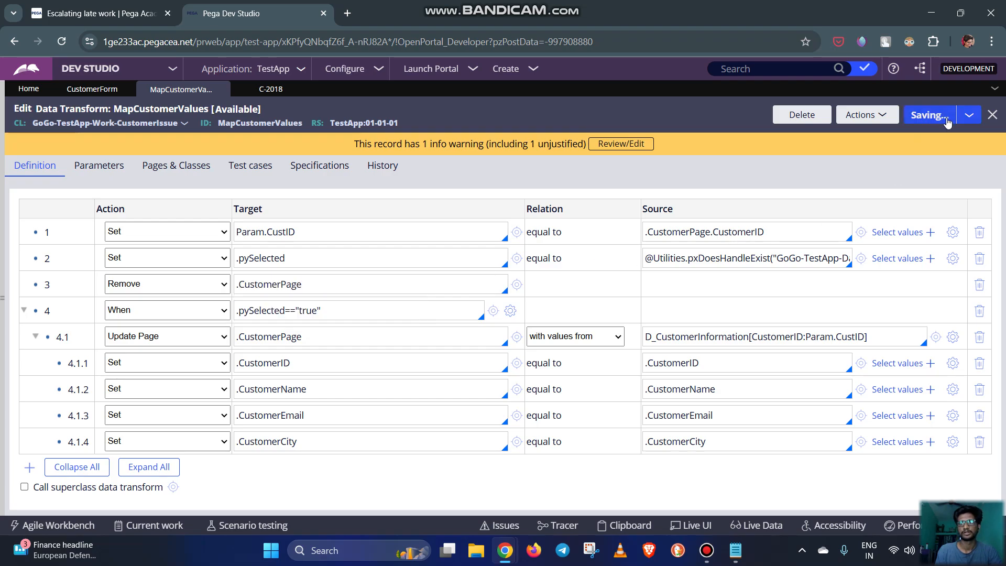
# Close the old test case and the leftover Clipboard Viewer, and create a new Customer Issue case
pyautogui.click(294, 89)
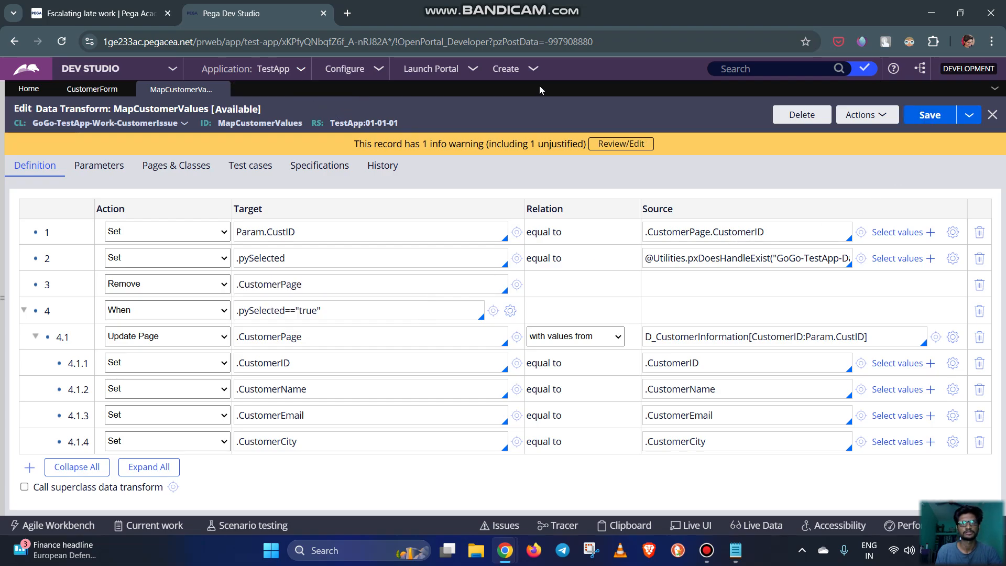
pyautogui.moveTo(507, 559)
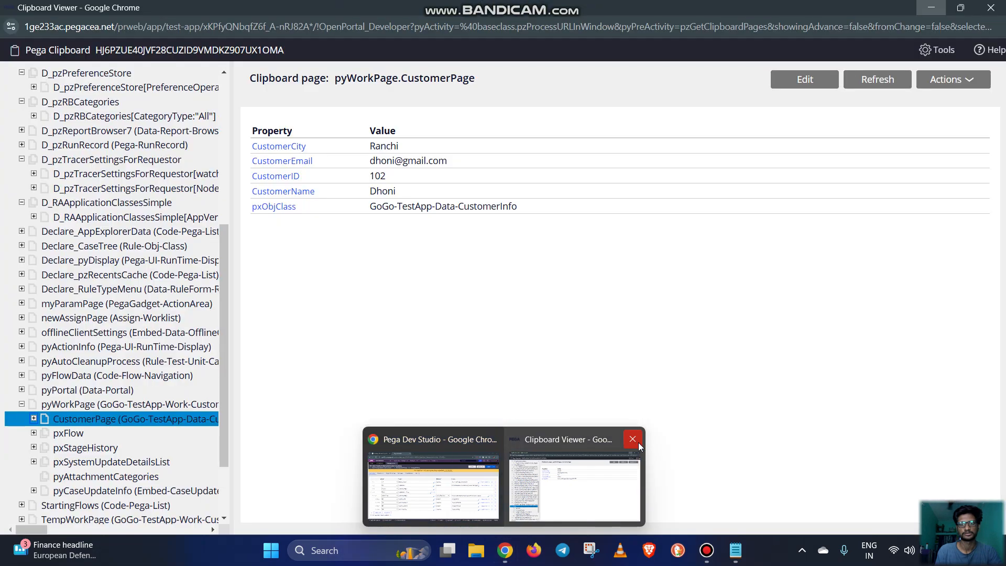
pyautogui.click(638, 442)
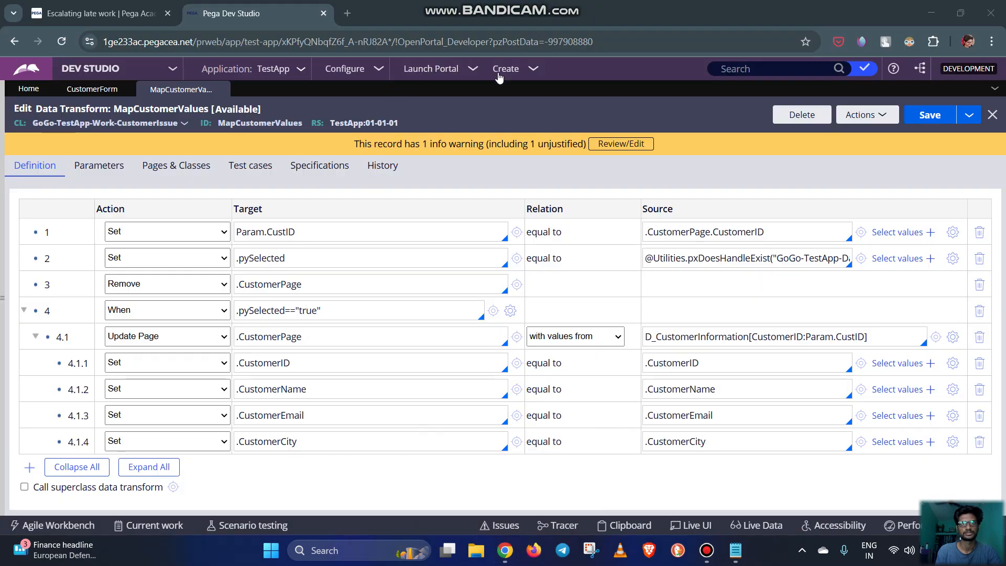
pyautogui.click(531, 77)
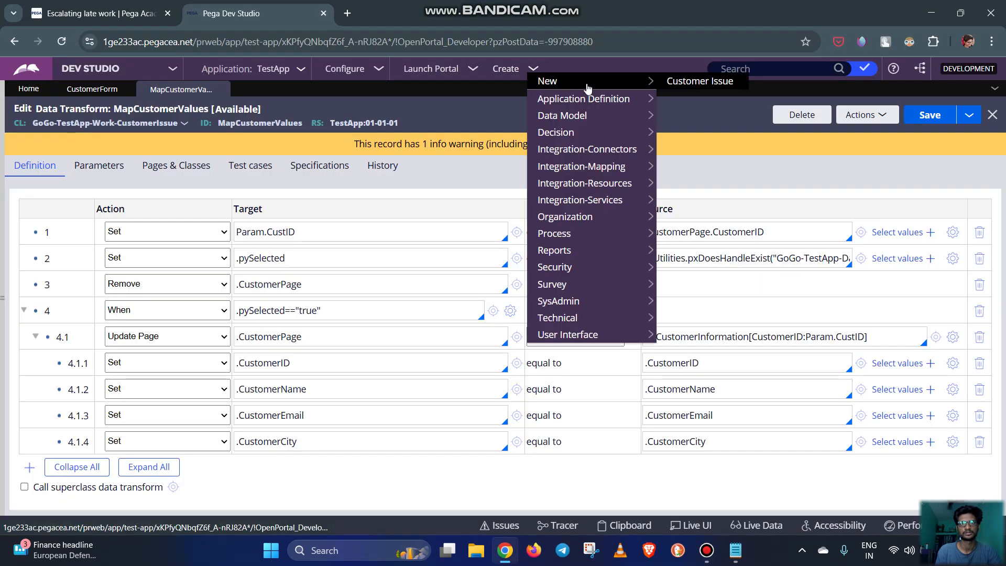
pyautogui.click(675, 80)
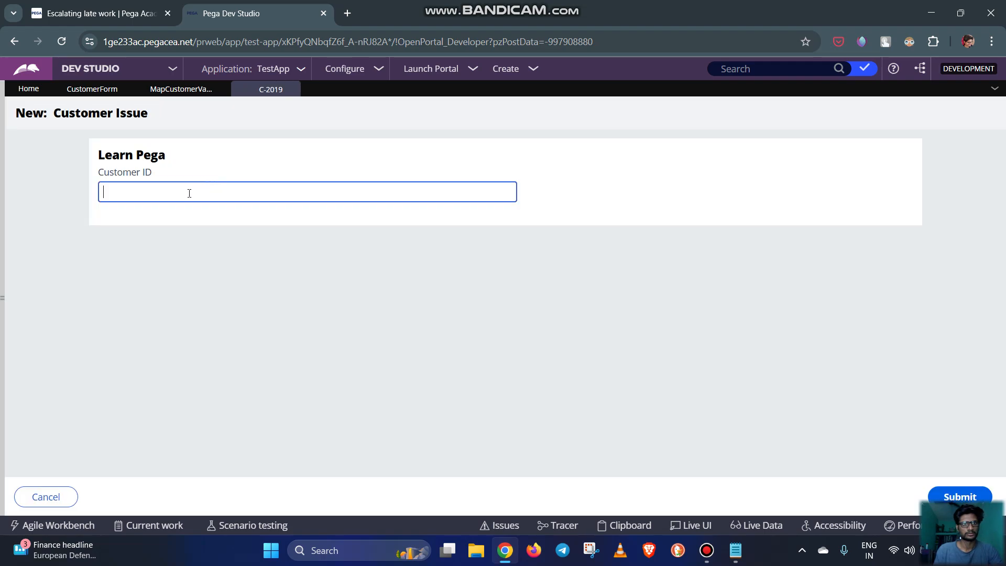
# Fetch the details for an existing customer's ID and for a customer ID that has no record
pyautogui.click(189, 216)
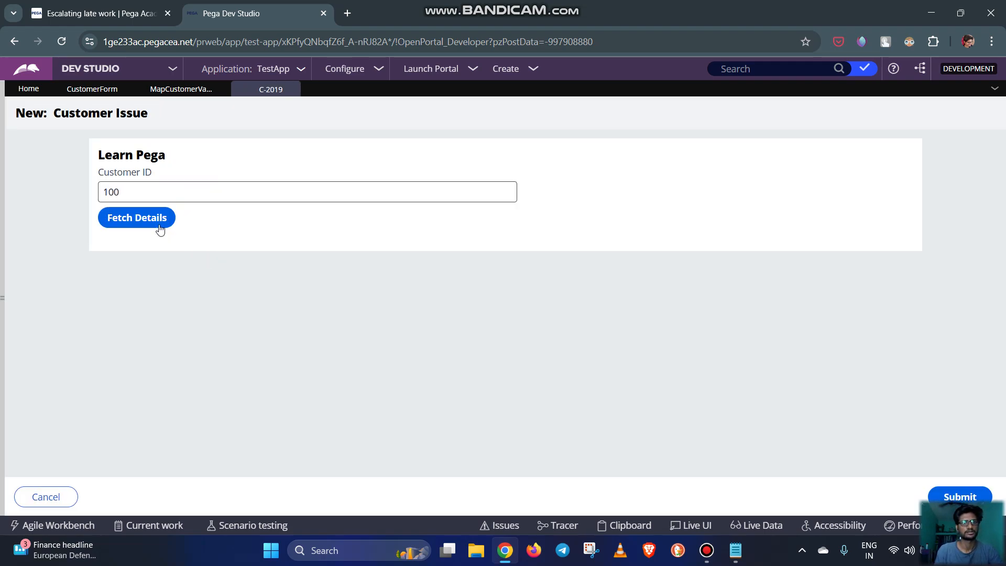
pyautogui.click(144, 221)
pyautogui.click(159, 191)
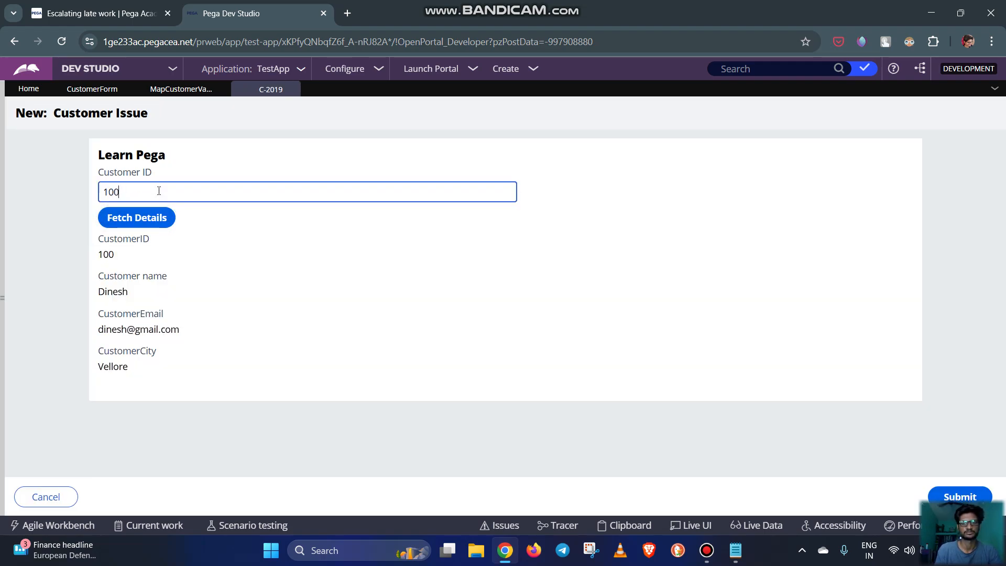
pyautogui.click(139, 218)
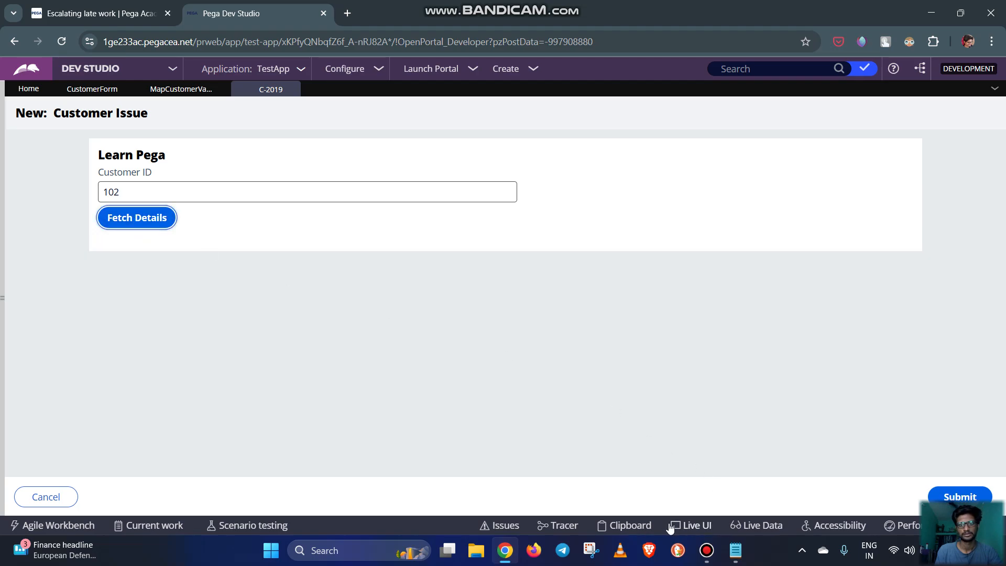
# Open the Clipboard for the new case and inspect the values of pyWorkPage.CustomerPage beside the case form
pyautogui.click(613, 526)
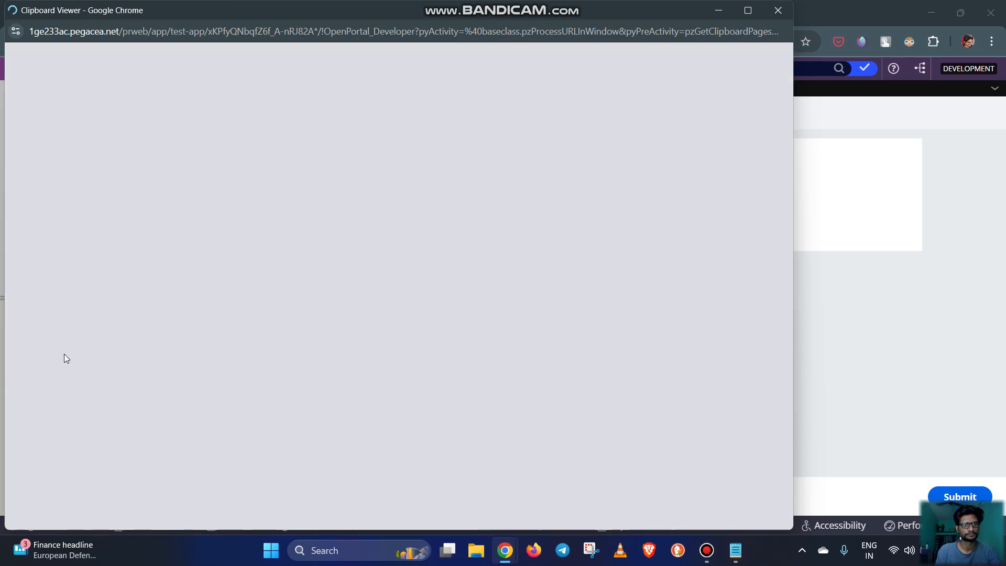
pyautogui.scroll(-3, 85, 428)
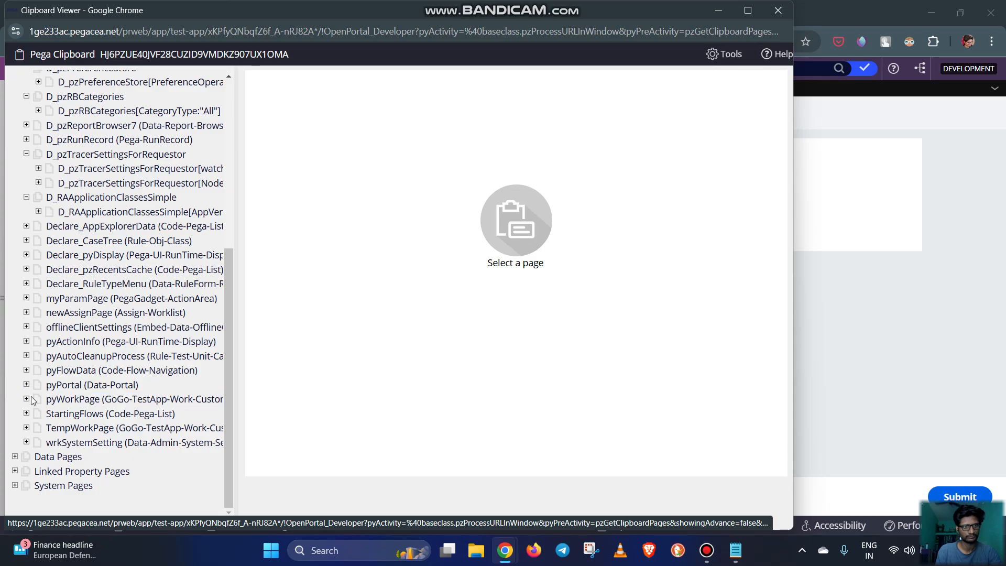
pyautogui.click(26, 399)
pyautogui.click(95, 414)
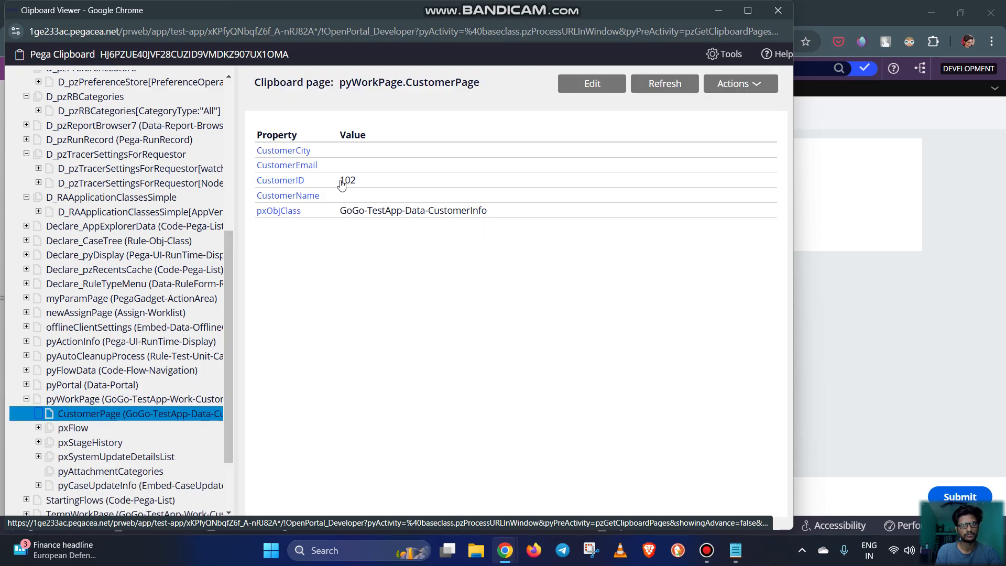
pyautogui.moveTo(439, 19); pyautogui.dragTo(754, 96)
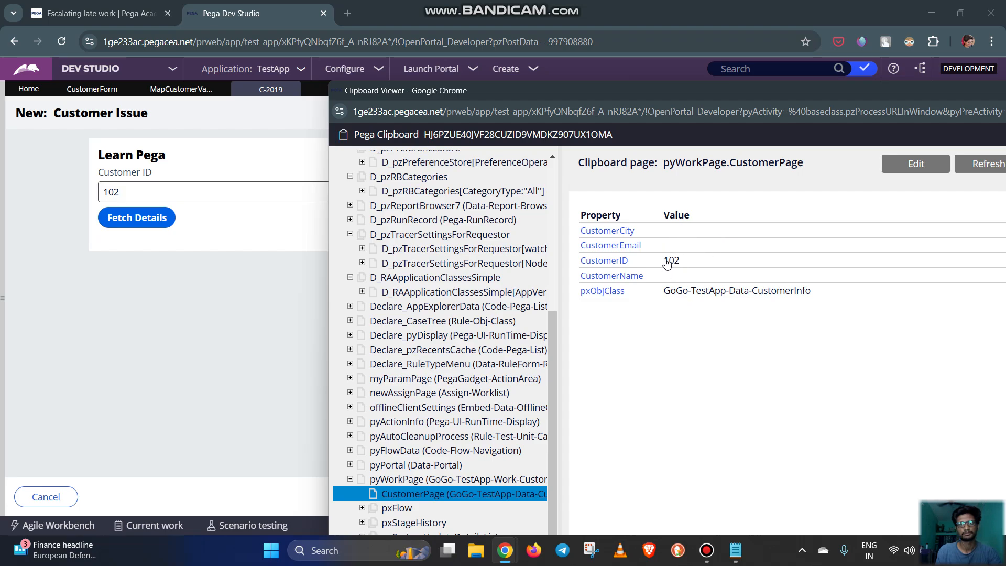
# Fetch the details for another existing customer's ID and refresh pyWorkPage.CustomerPage in the Clipboard Viewer to check its CustomerID
pyautogui.click(166, 193)
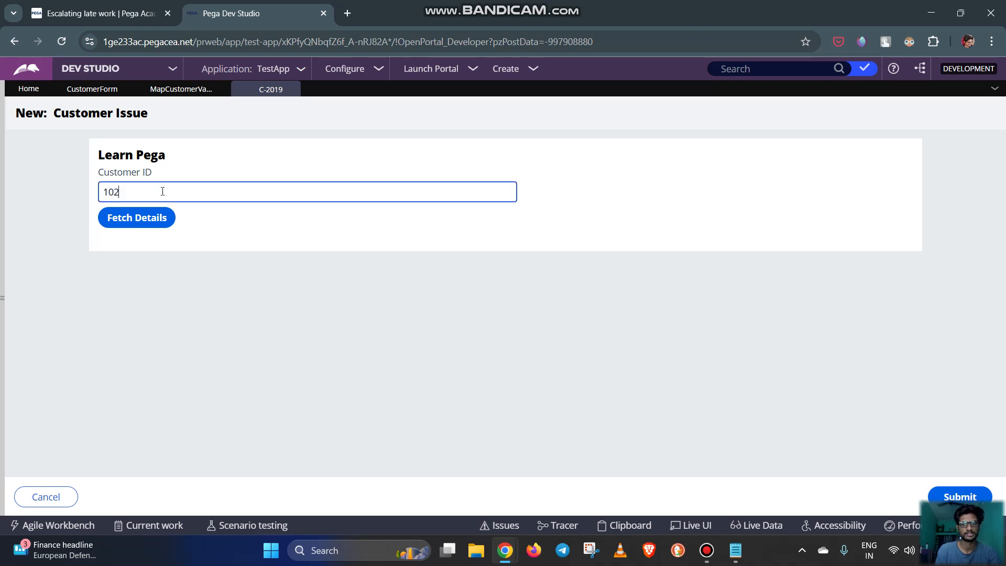
pyautogui.press('BackSpace')
pyautogui.write('1')
pyautogui.click(153, 211)
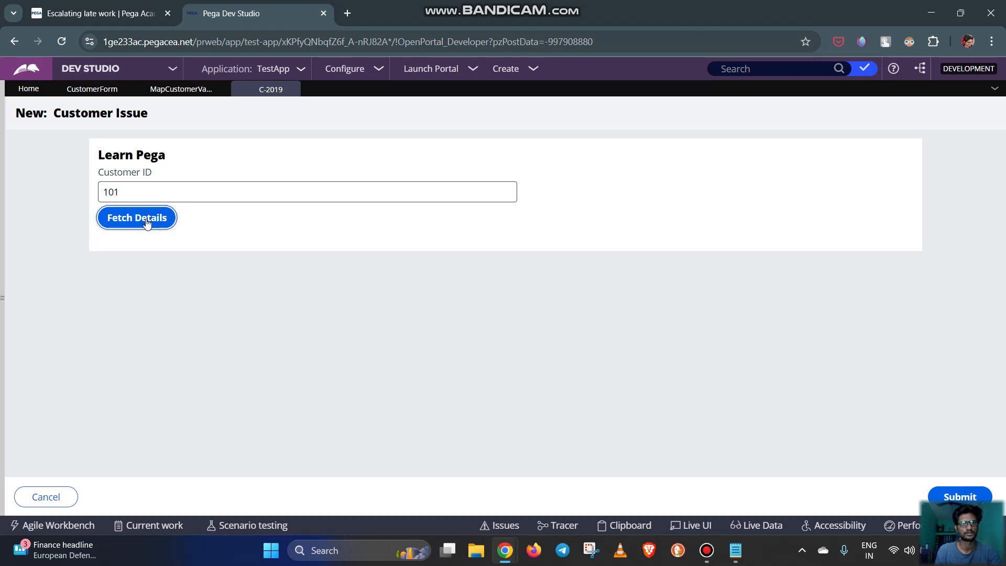
pyautogui.moveTo(502, 553)
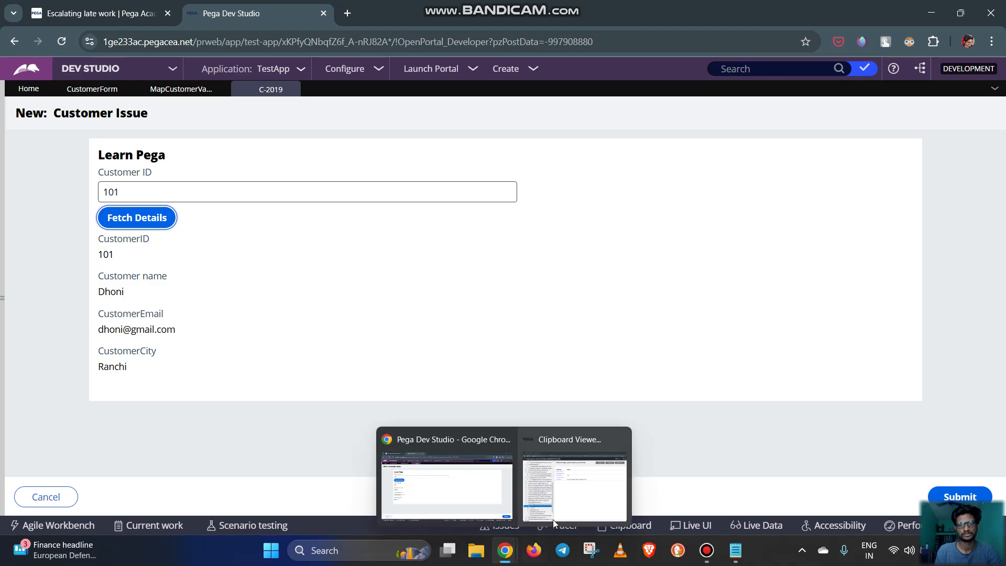
pyautogui.click(575, 475)
pyautogui.click(988, 166)
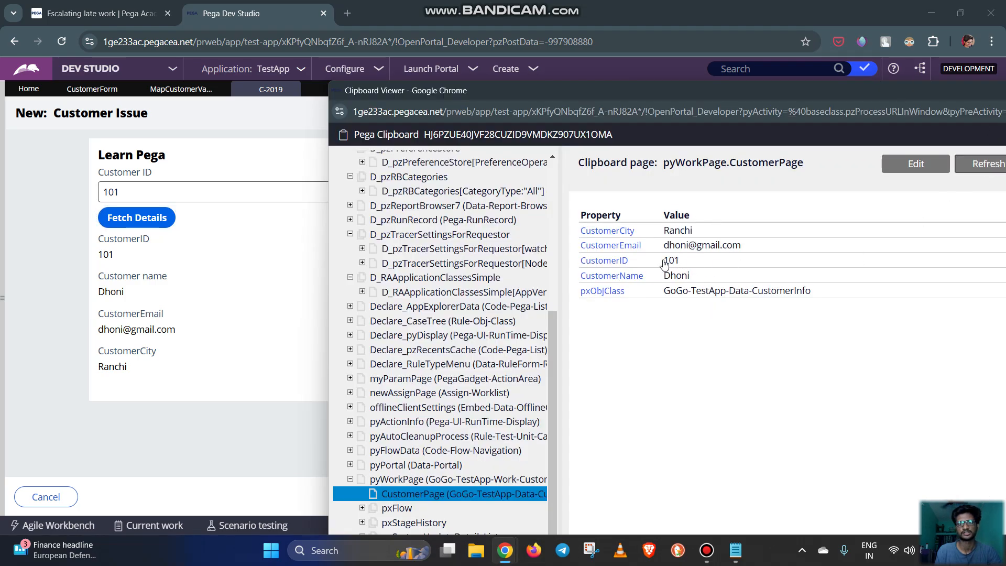
pyautogui.moveTo(662, 261); pyautogui.dragTo(683, 262)
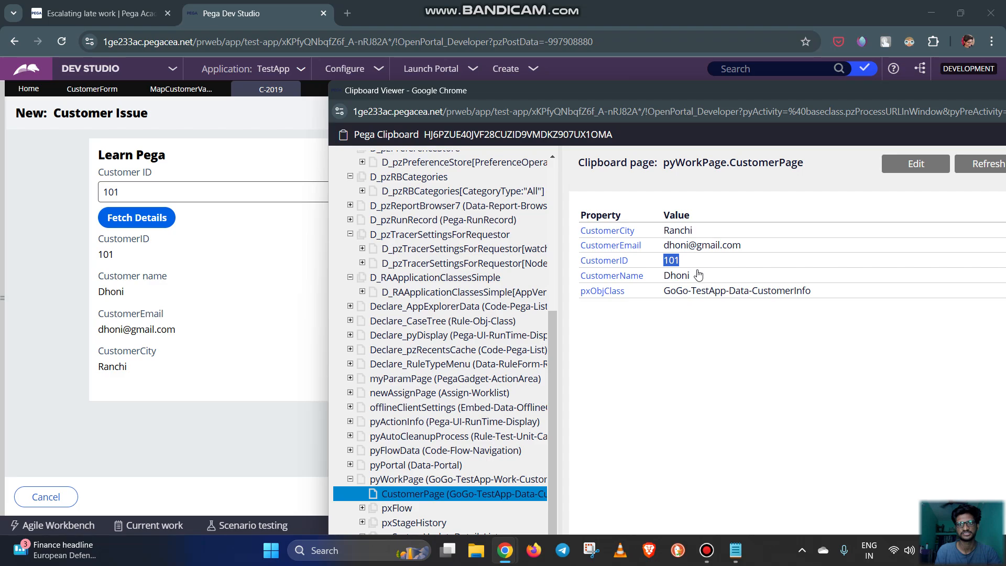
# Fetch the details for a customer ID without a record, refresh pyWorkPage.CustomerPage to check its values, and close the Clipboard Viewer
pyautogui.click(168, 192)
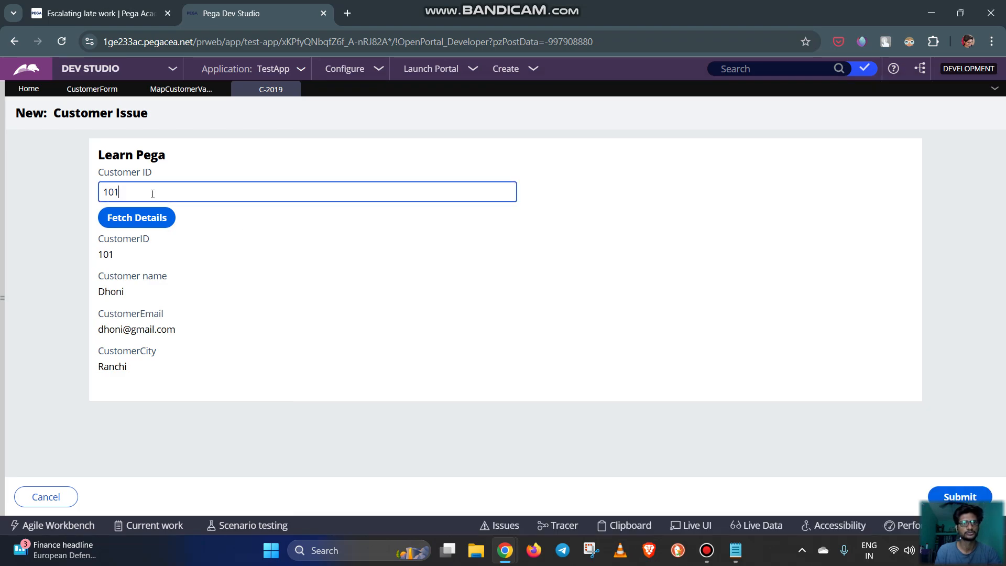
pyautogui.press('BackSpace')
pyautogui.write('2')
pyautogui.click(155, 219)
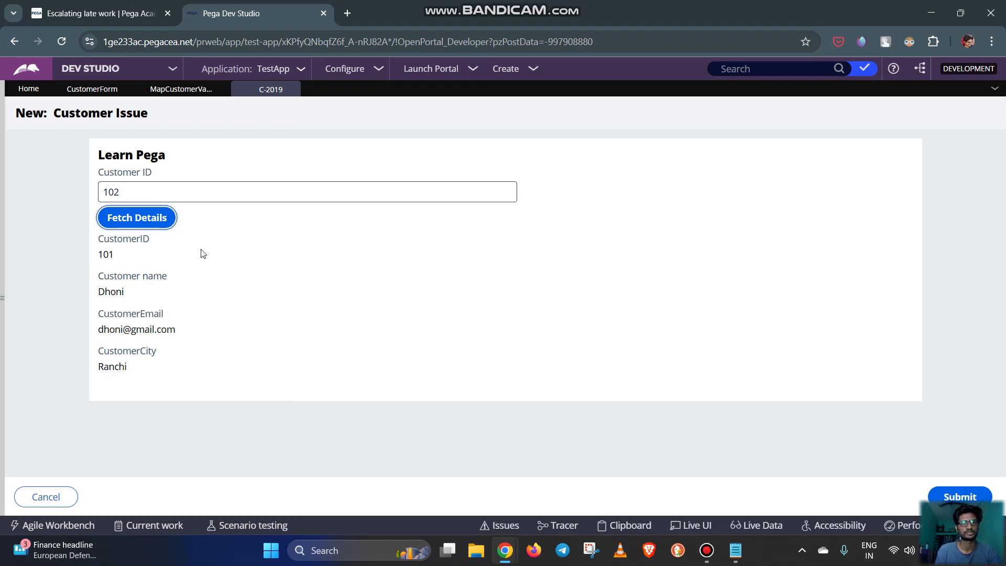
pyautogui.moveTo(505, 550)
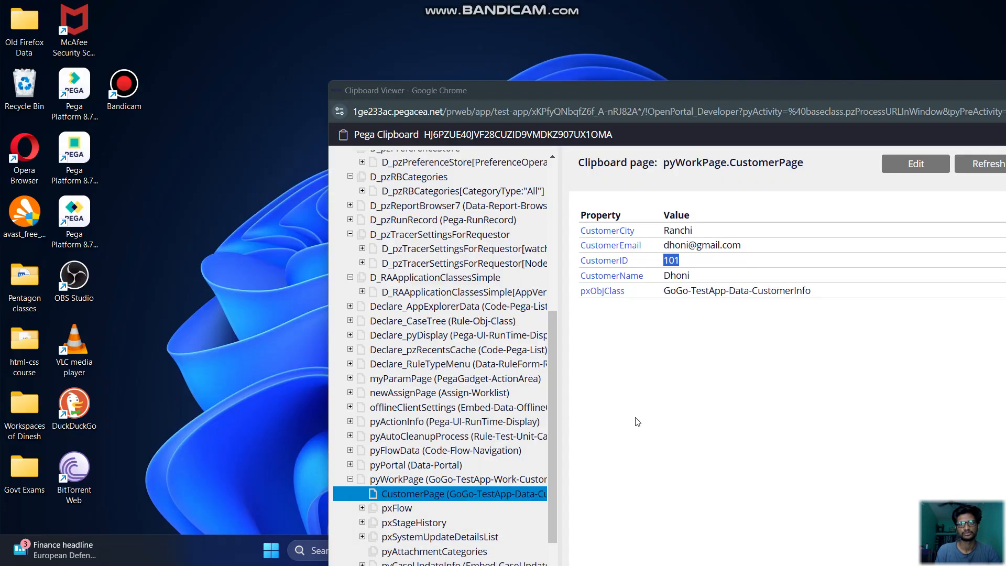
pyautogui.click(568, 503)
pyautogui.click(985, 164)
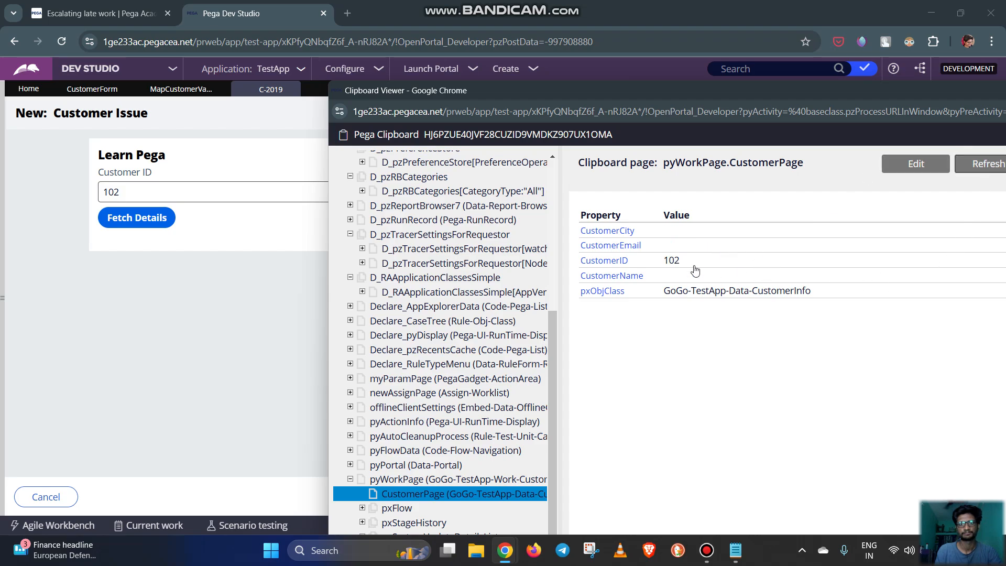
pyautogui.moveTo(887, 89); pyautogui.dragTo(749, 125)
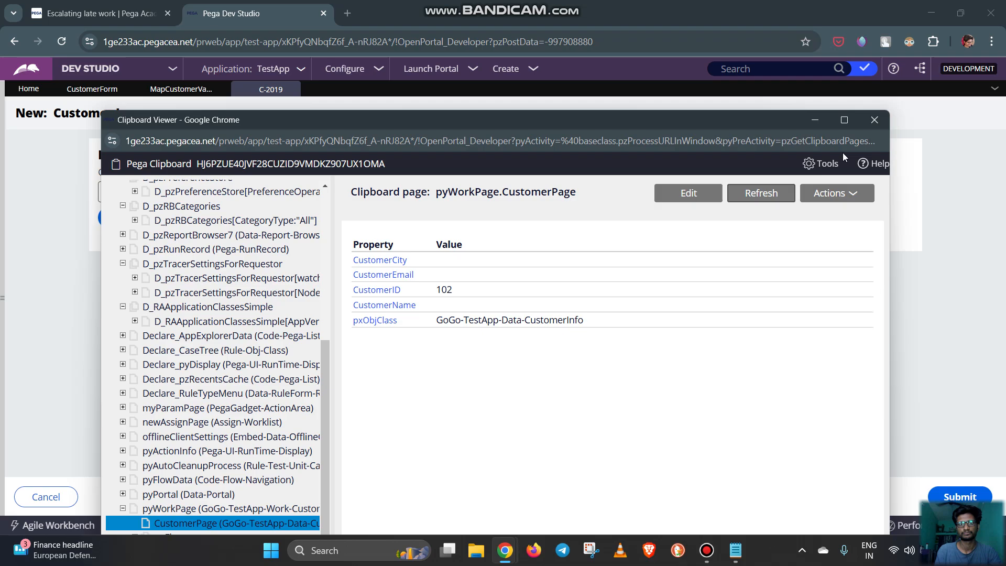
pyautogui.click(875, 120)
# Check the .CustomerPage.CustomerID source assigned to Param.CustID in the MapCustomerValues data transform, and save the rule
pyautogui.click(181, 89)
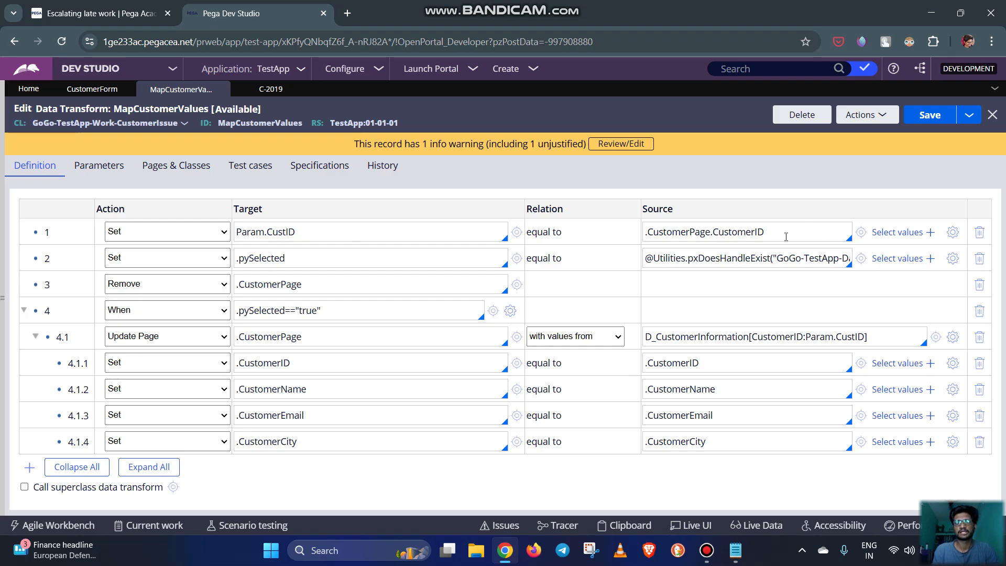
pyautogui.moveTo(787, 233); pyautogui.dragTo(687, 237)
pyautogui.moveTo(775, 228); pyautogui.dragTo(649, 234)
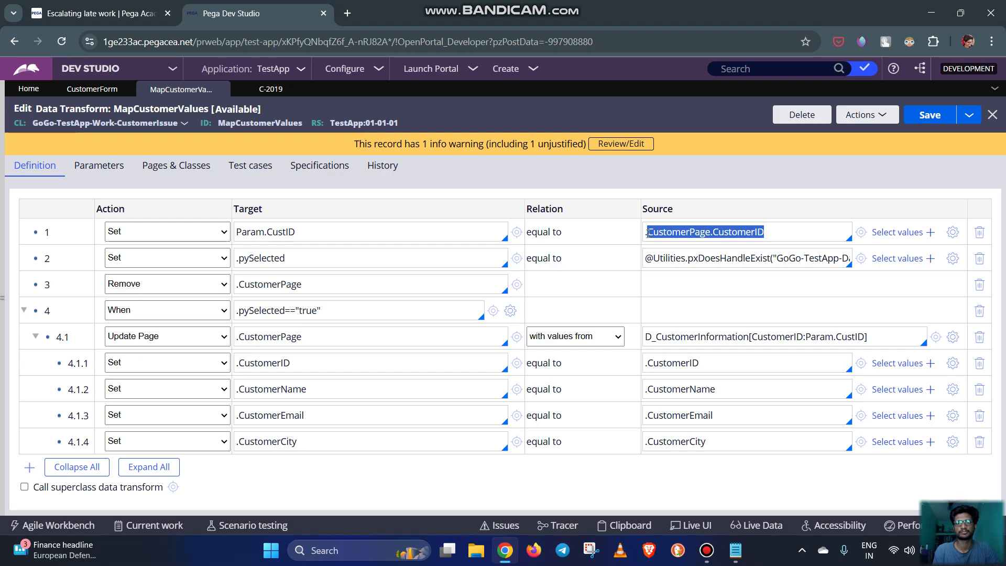
pyautogui.click(786, 232)
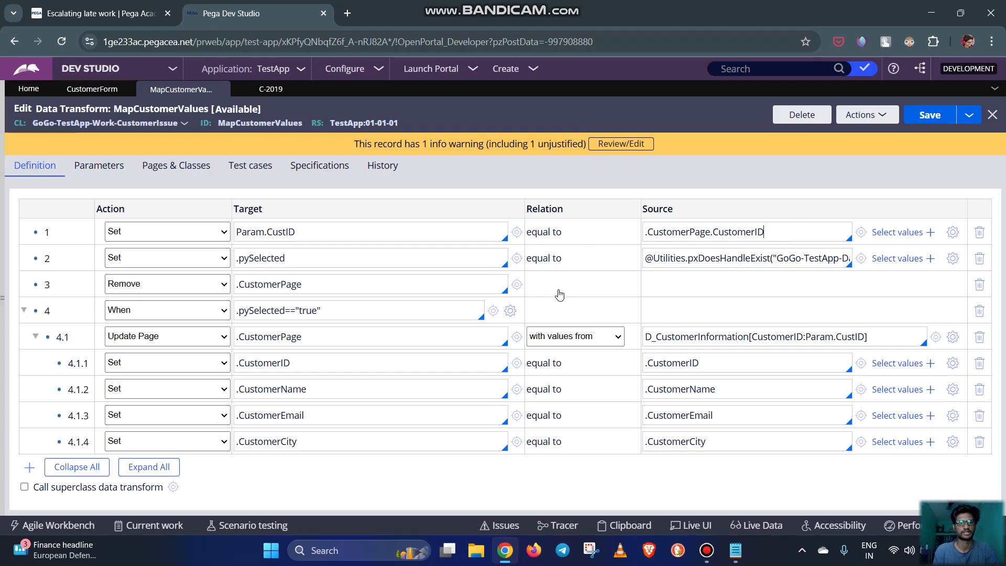
pyautogui.click(934, 120)
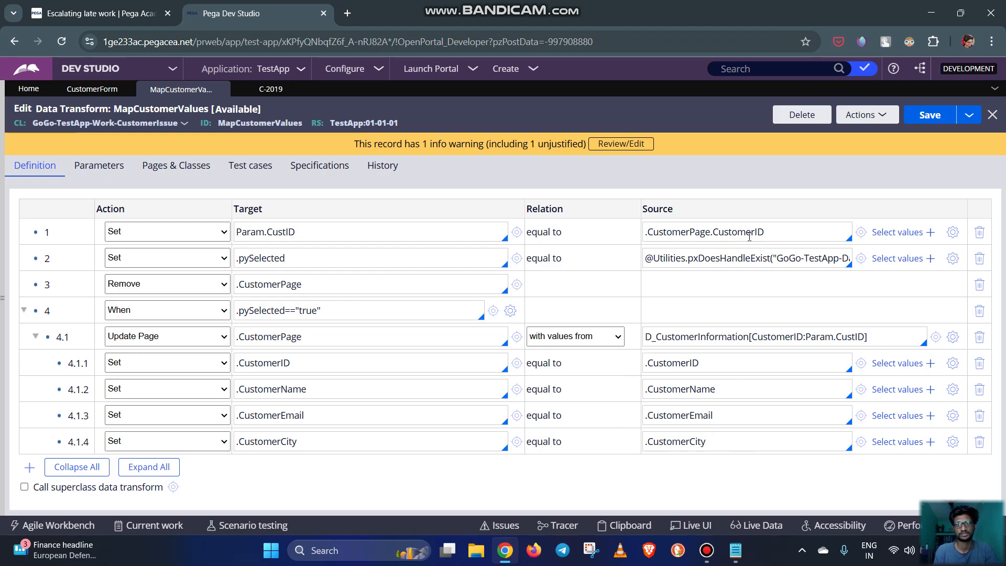
pyautogui.moveTo(765, 232); pyautogui.dragTo(642, 237)
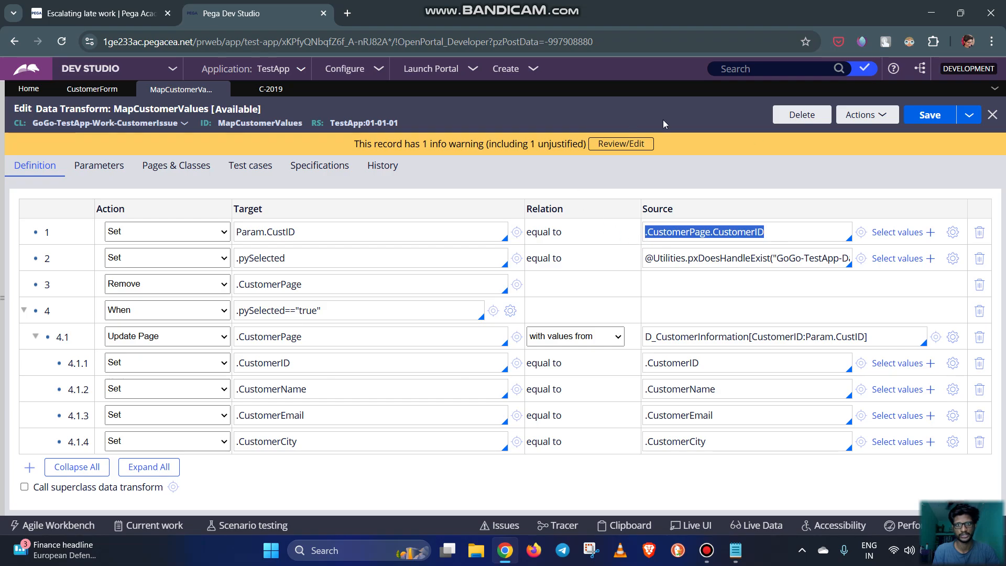
pyautogui.click(740, 140)
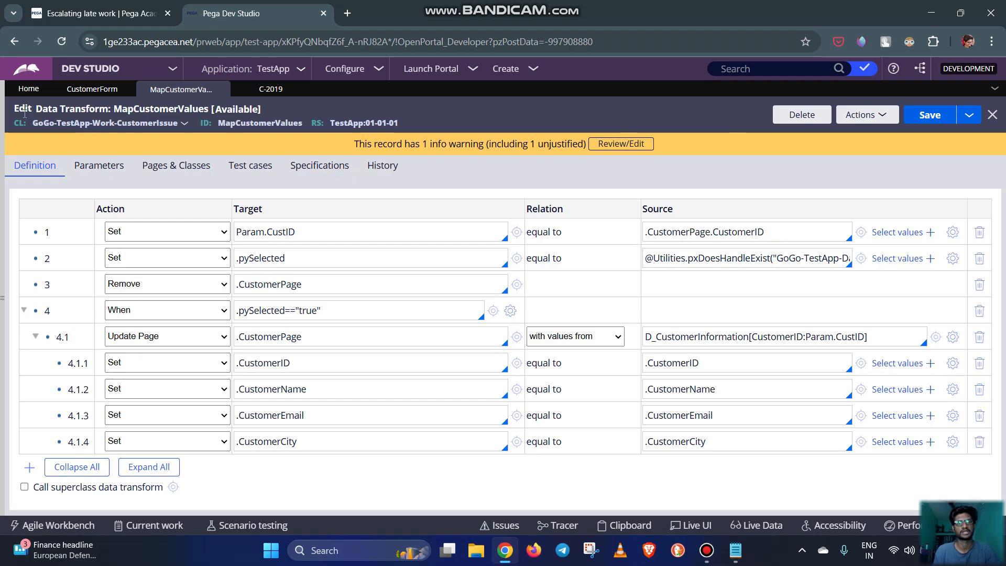
# Switch to the Scenario 1(Data Pages) notes in Notepad and copy "Cust ID,Name,Email,City" to a new line at the end, with a space before City
pyautogui.click(92, 90)
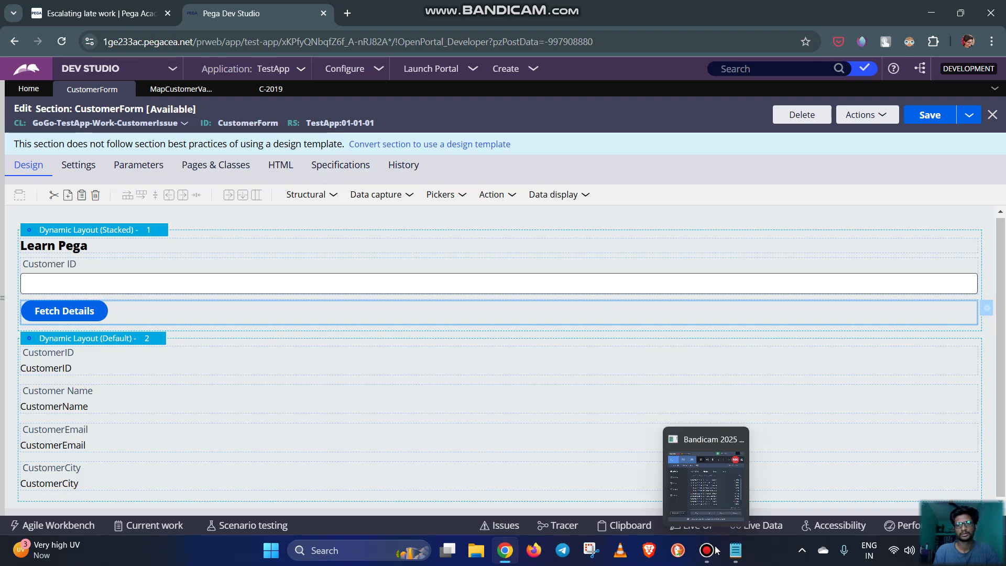
pyautogui.click(736, 550)
pyautogui.click(302, 375)
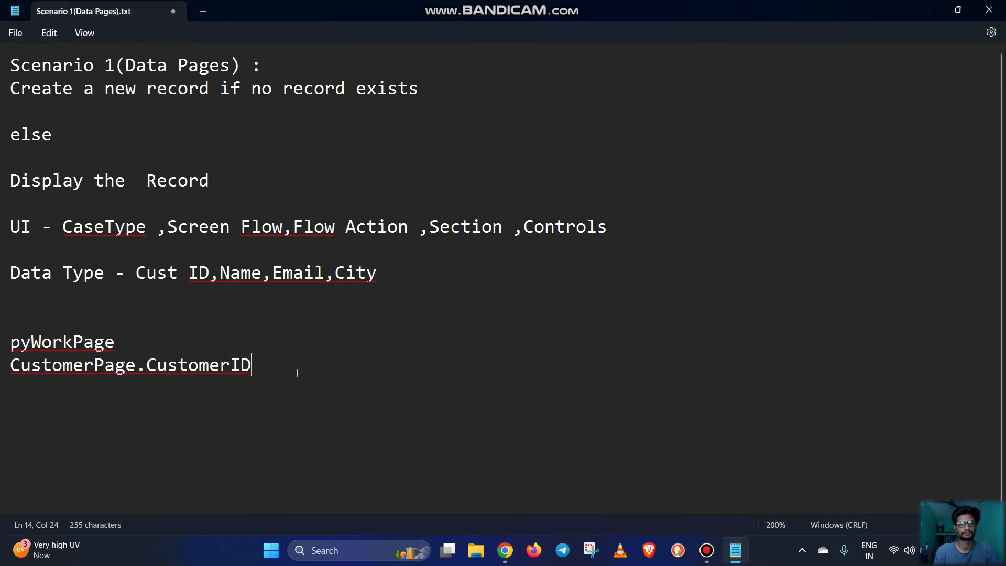
pyautogui.press('Return')
pyautogui.press('Return')
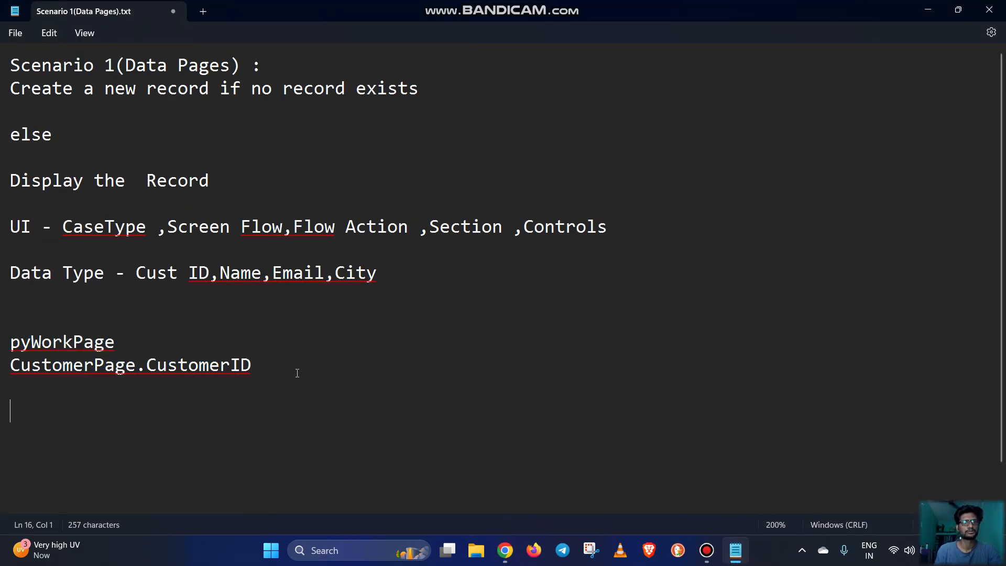
pyautogui.moveTo(410, 285); pyautogui.dragTo(150, 283)
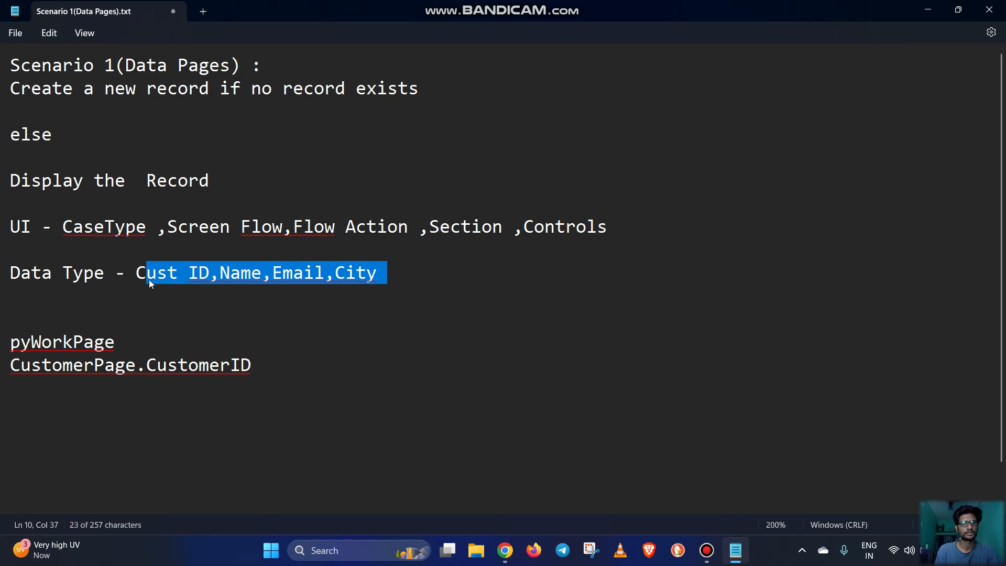
pyautogui.click(39, 438)
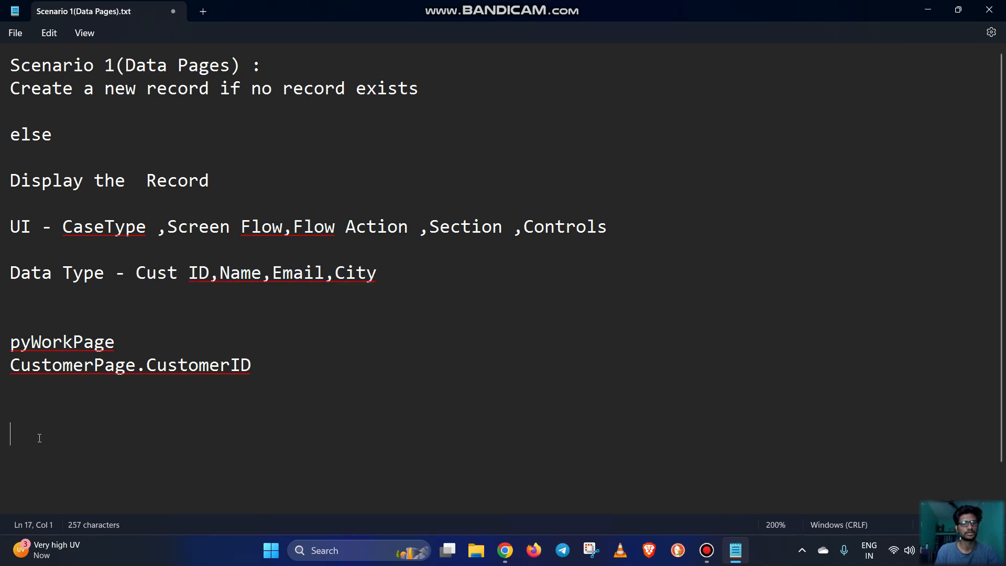
pyautogui.write('Cust ID,Name,Email,City')
pyautogui.click(210, 434)
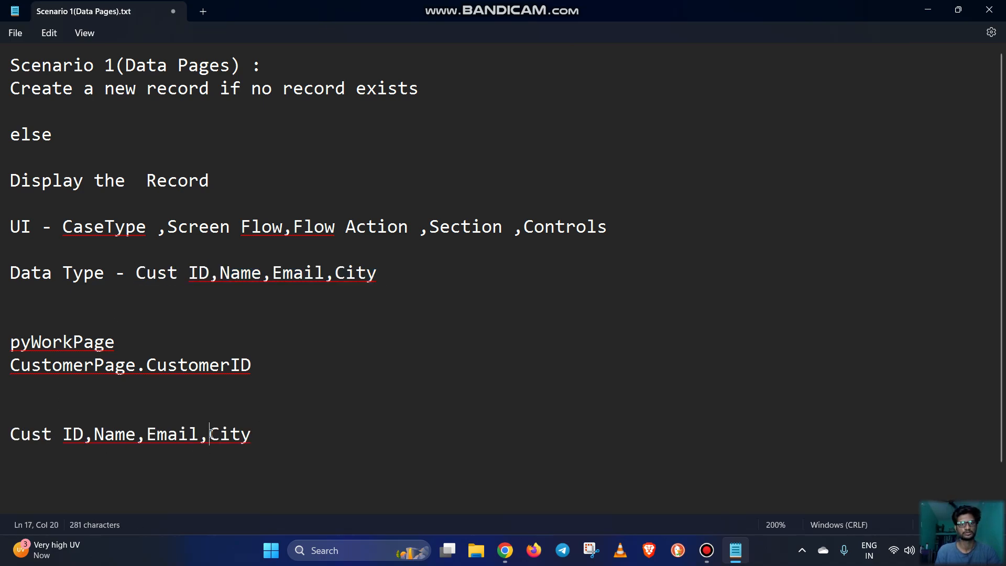
# Append "==Bangalore" to City on the last line of the notes
pyautogui.click(264, 435)
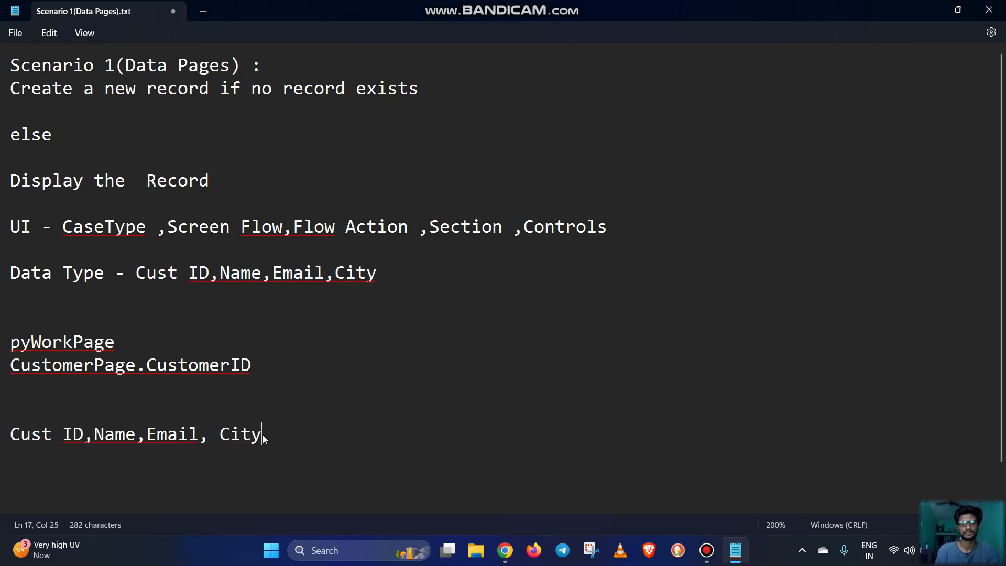
pyautogui.write('==')
pyautogui.press('capslock')
pyautogui.write('bANGA')
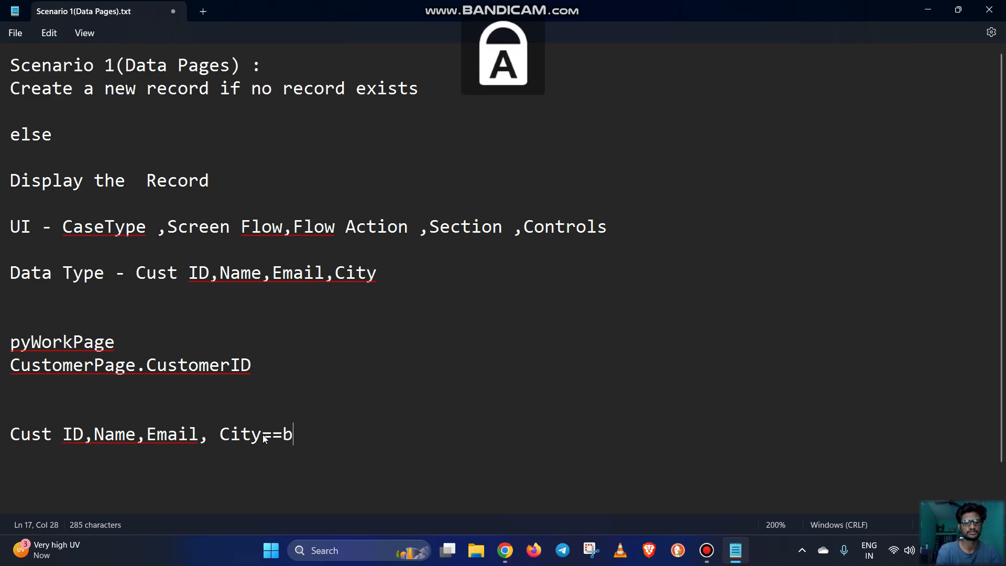
pyautogui.press('BackSpace')
pyautogui.press('BackSpace')
pyautogui.press('BackSpace')
pyautogui.press('BackSpace')
pyautogui.press('BackSpace')
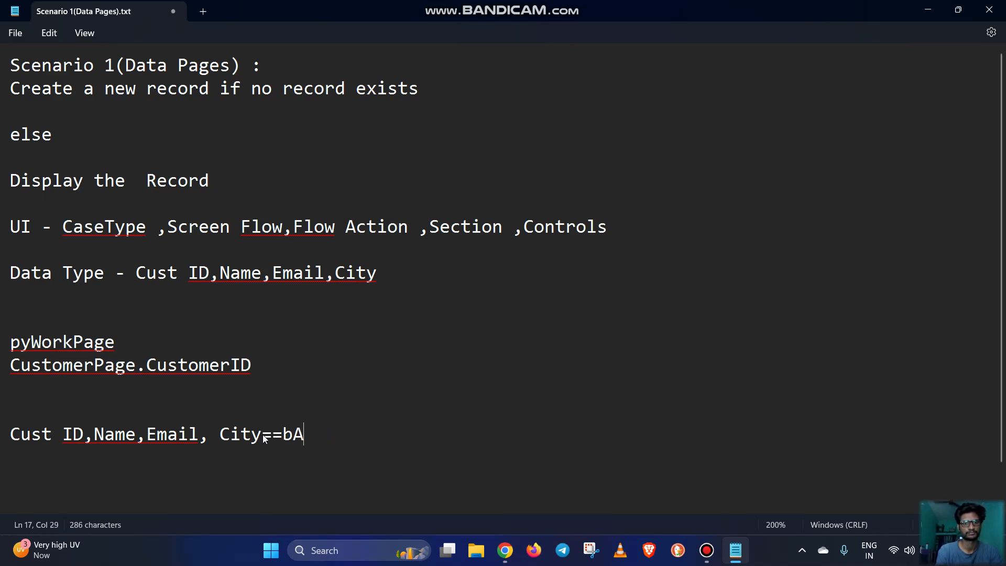
pyautogui.press('capslock')
pyautogui.write('b')
pyautogui.press('capslock')
pyautogui.write('A')
pyautogui.press('BackSpace')
pyautogui.press('BackSpace')
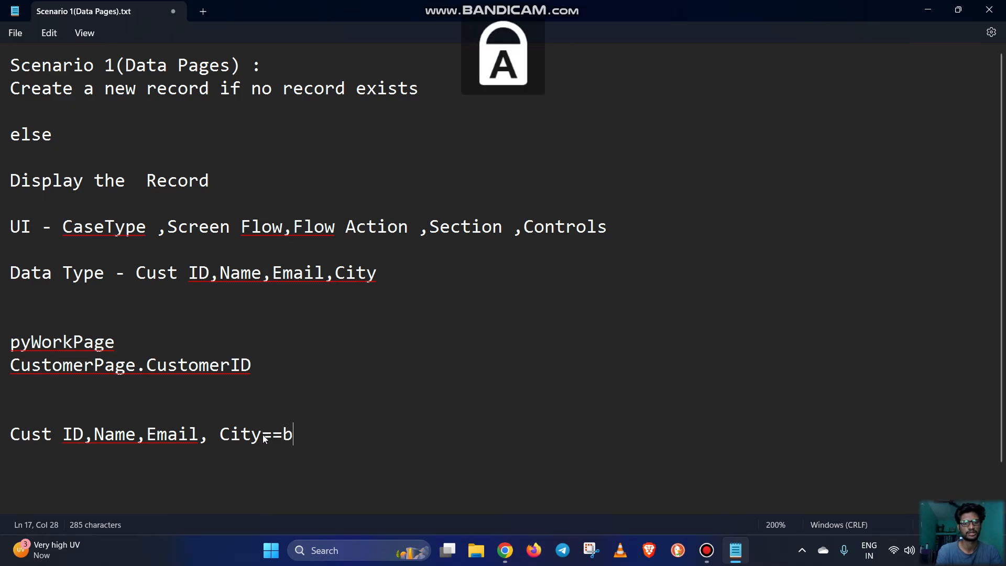
pyautogui.press('capslock')
pyautogui.press('capslock')
pyautogui.press('capslock')
pyautogui.write('Banglo')
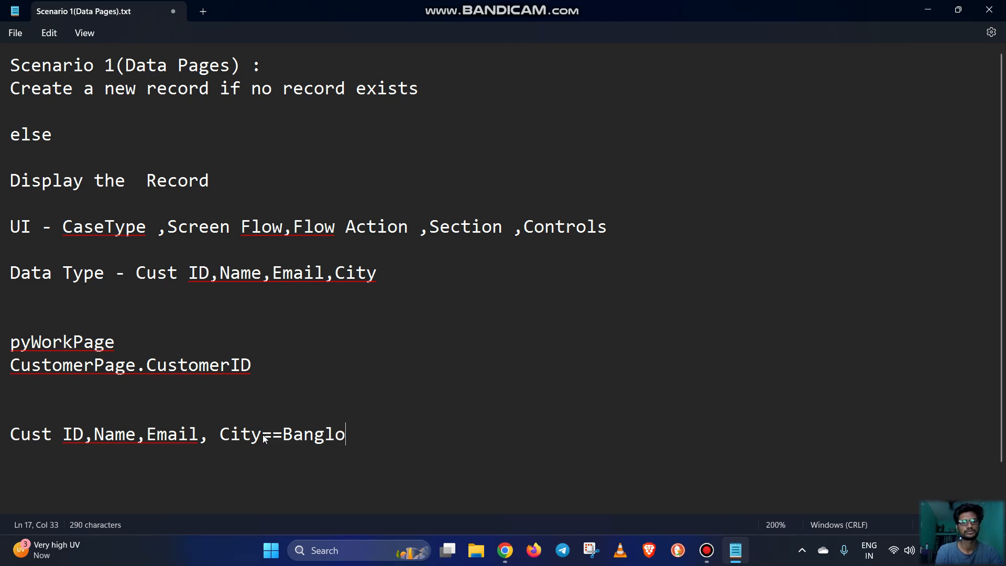
pyautogui.press('BackSpace')
pyautogui.write('alore')
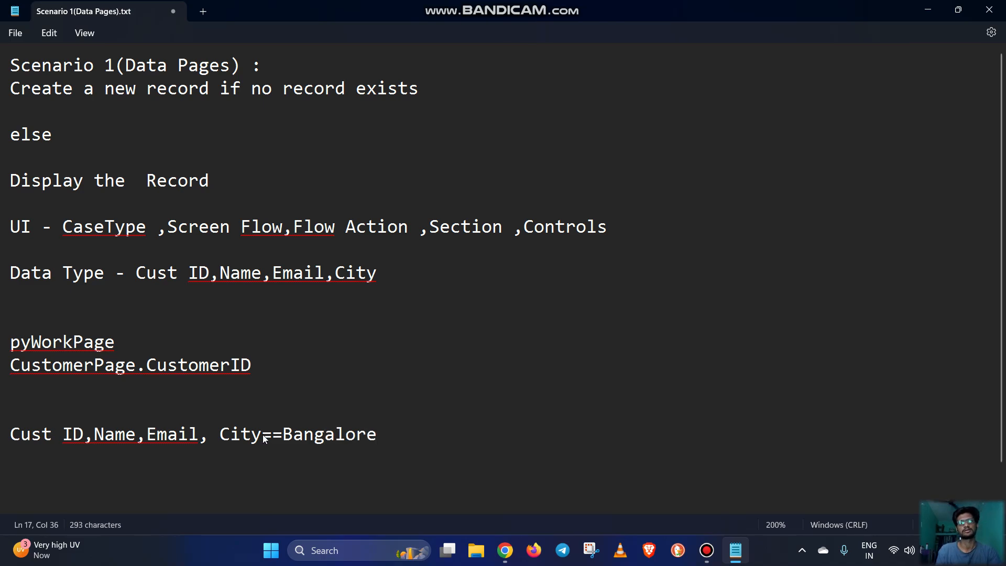
# Examine the Cust ID, Name and Email fields and the City==Bangalore condition in the notes, and return to the CustomerForm section in Dev Studio
pyautogui.click(216, 433)
pyautogui.hotkey('shift', 'Right')
pyautogui.click(205, 434)
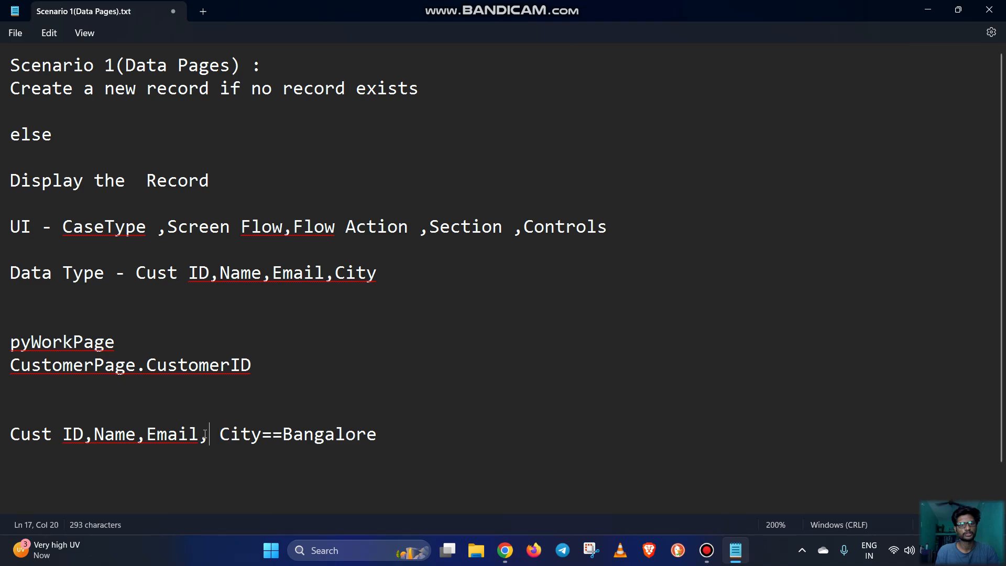
pyautogui.moveTo(201, 434); pyautogui.dragTo(14, 441)
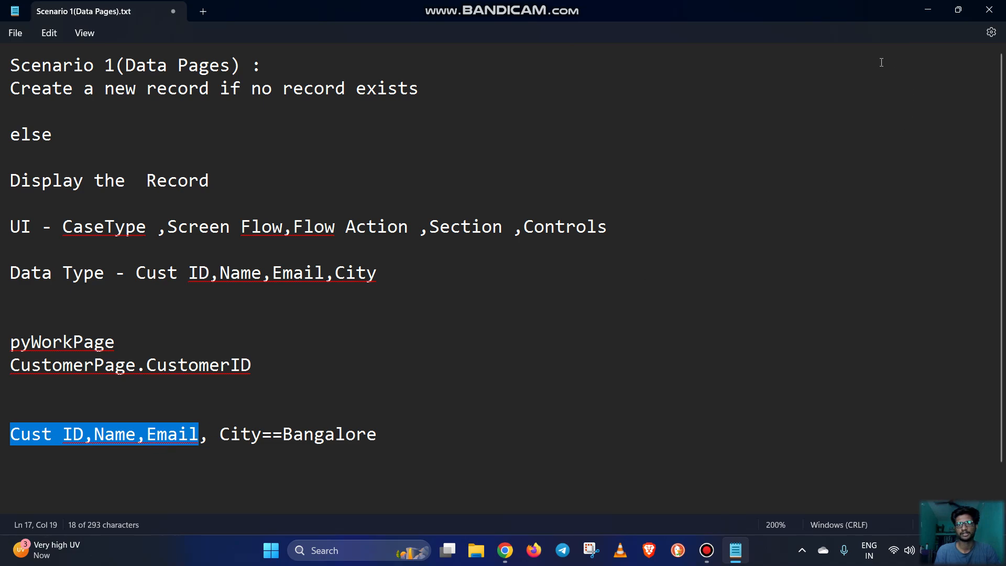
pyautogui.click(380, 438)
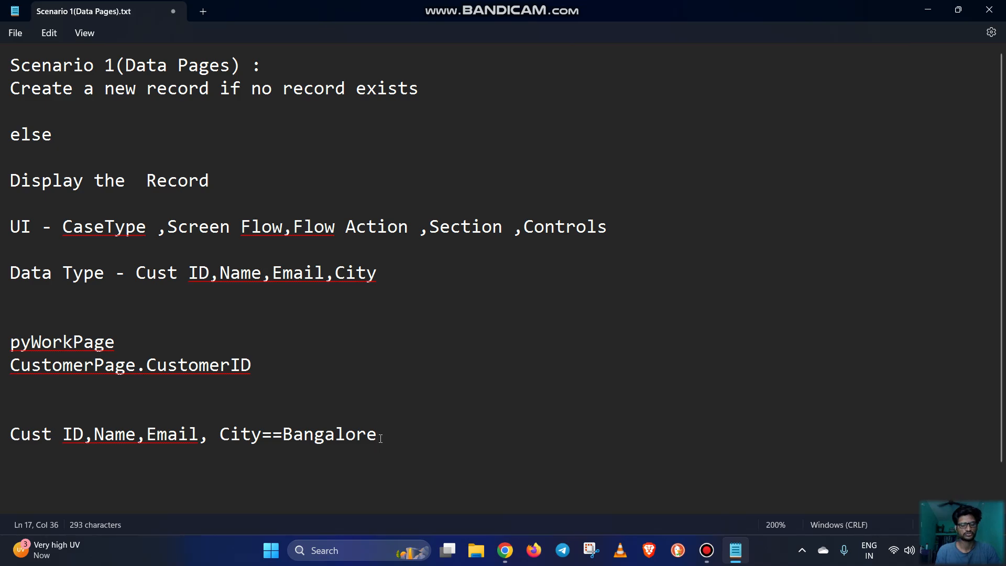
pyautogui.moveTo(380, 438); pyautogui.dragTo(222, 439)
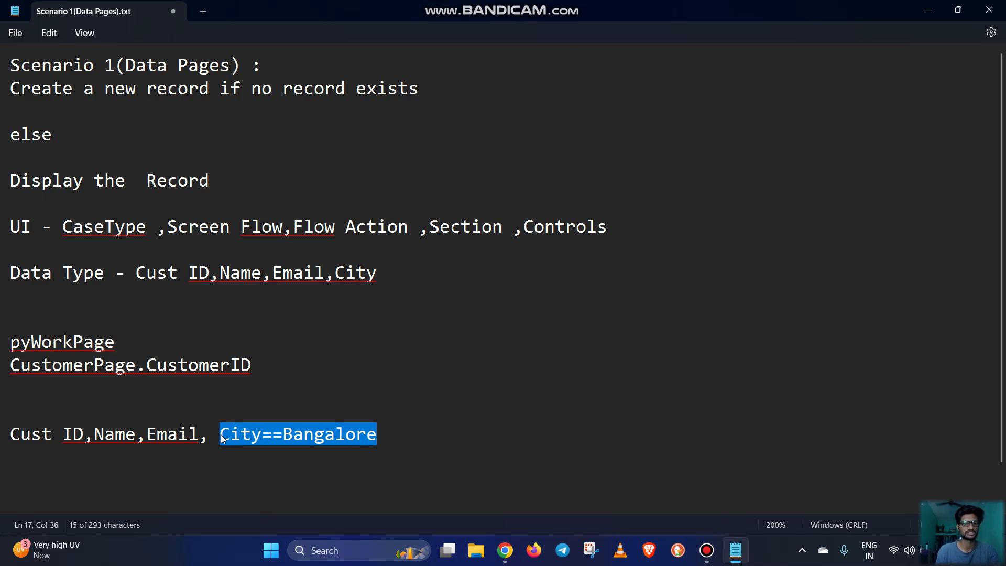
pyautogui.click(168, 434)
pyautogui.moveTo(54, 439)
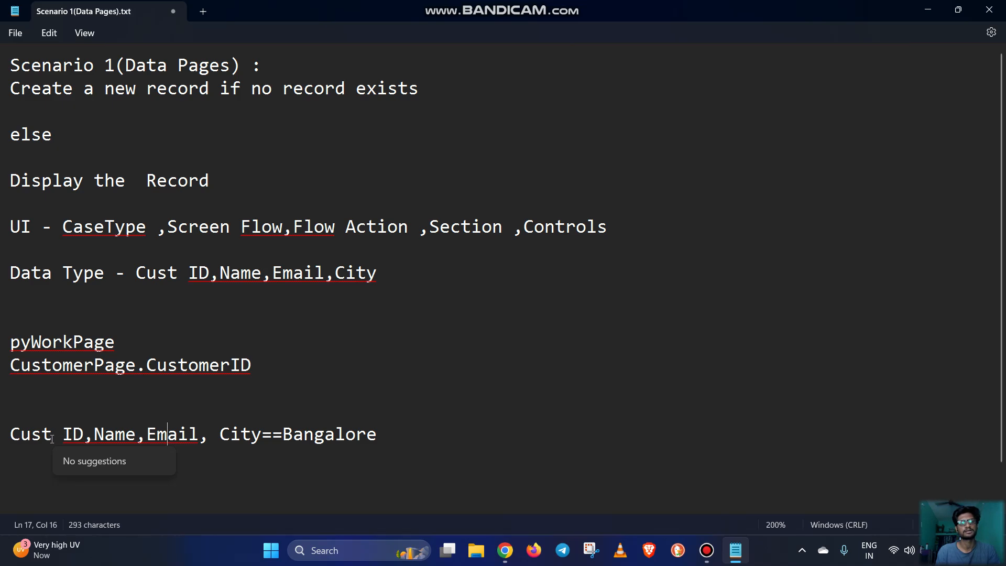
pyautogui.click(937, 12)
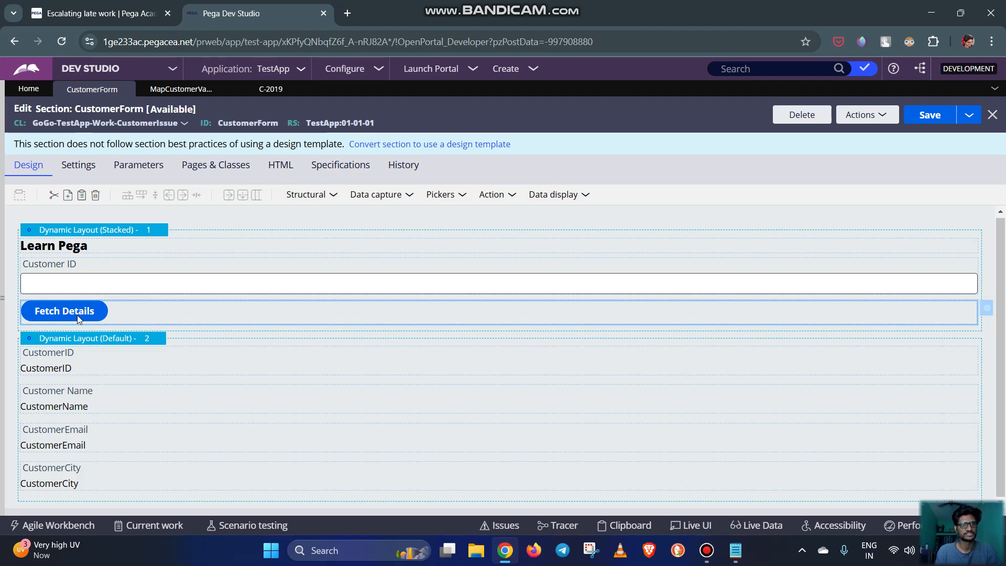
# Copy the .pySelected=="true" condition from the When row of the MapCustomerValues data transform and return to the CustomerForm section
pyautogui.click(168, 90)
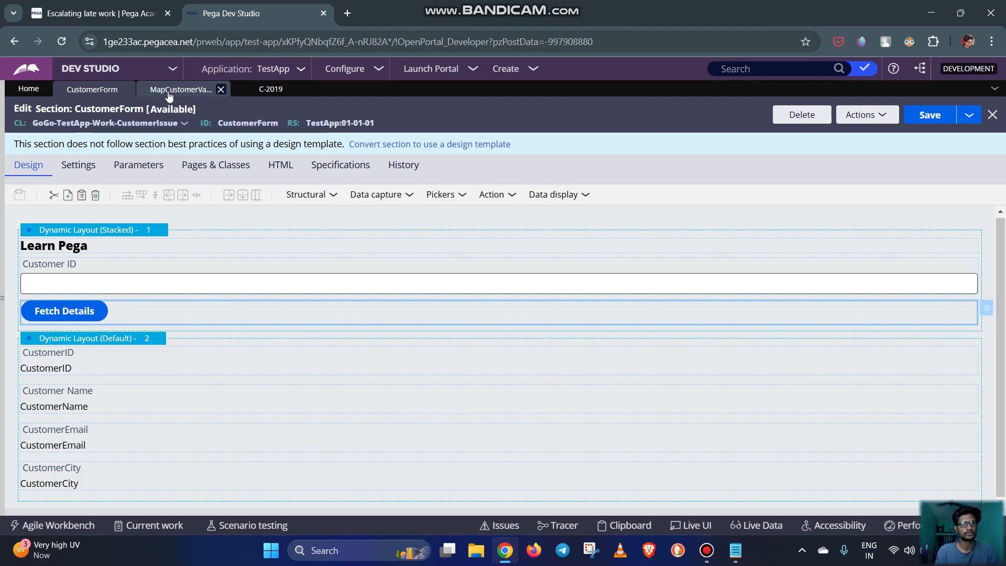
pyautogui.moveTo(336, 311); pyautogui.dragTo(232, 315)
pyautogui.hotkey('ctrl', 'c')
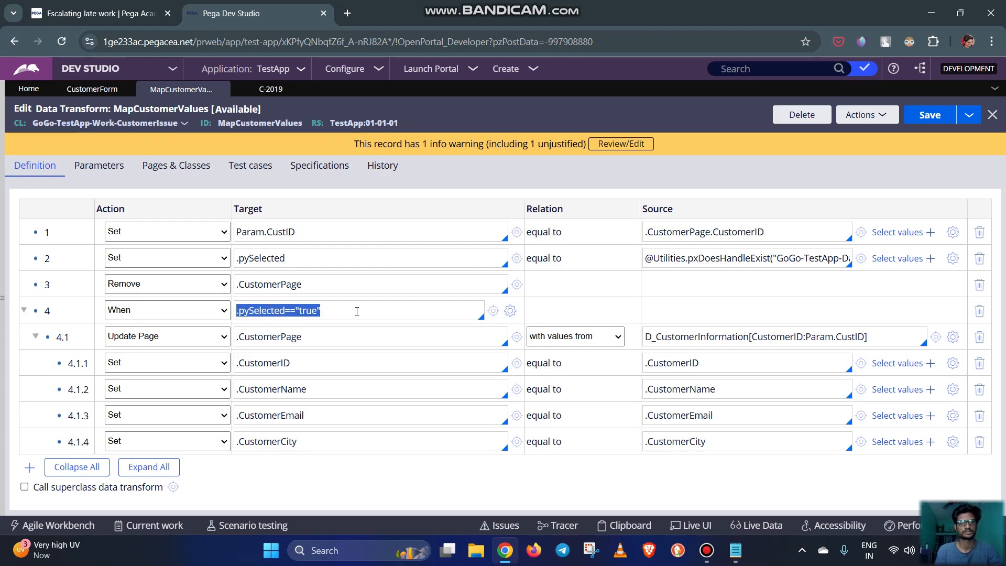
pyautogui.click(95, 97)
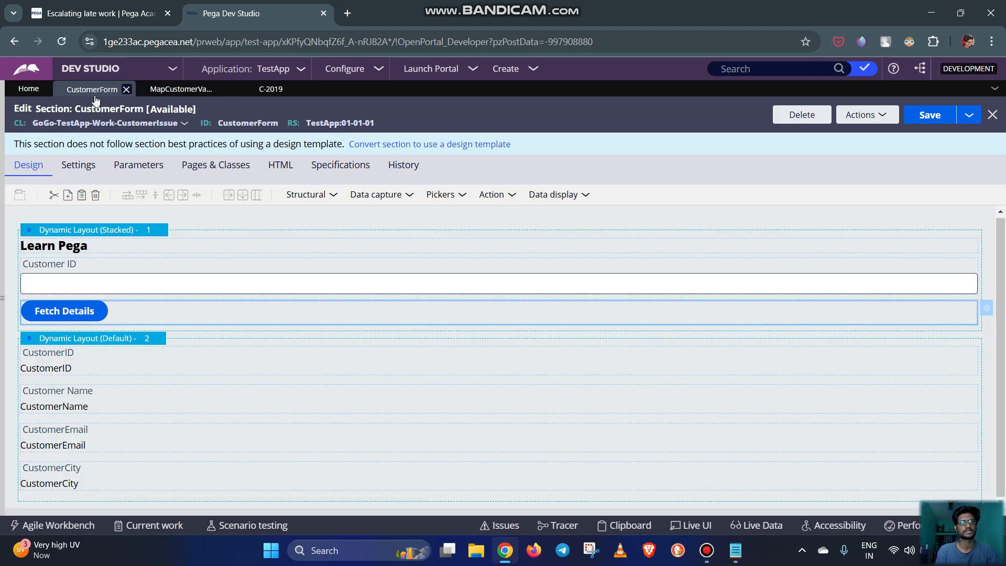
# Set the Fetch Details button's Disable option to Condition (expression) and paste .pySelected=="true" as the disabling condition
pyautogui.doubleClick(115, 315)
pyautogui.scroll(-2, 368, 340)
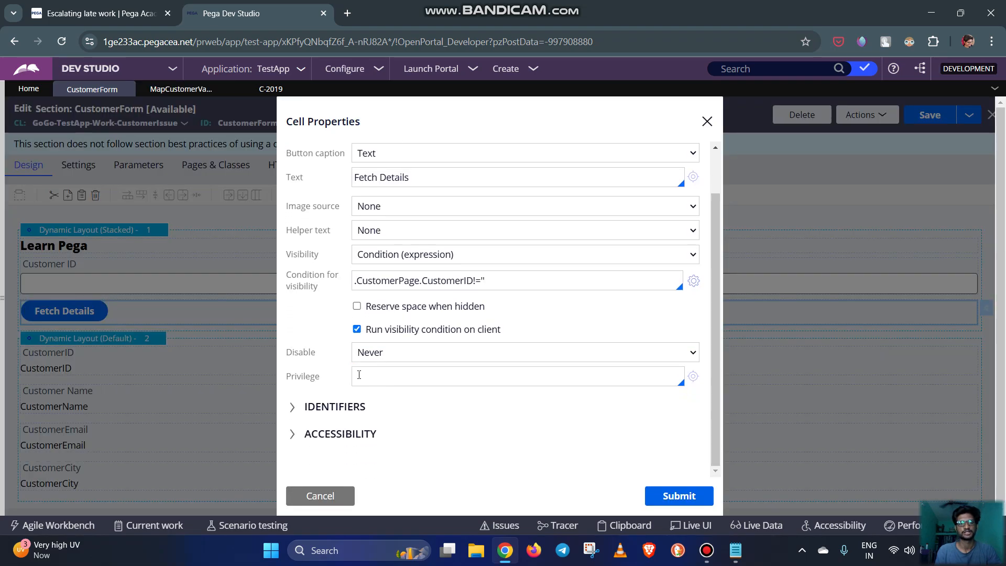
pyautogui.click(368, 353)
pyautogui.click(388, 408)
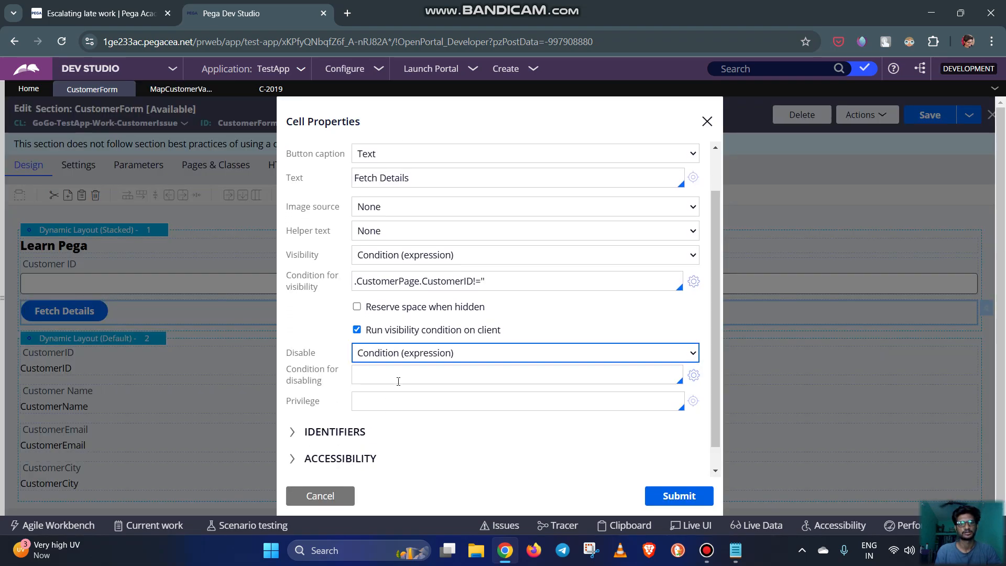
pyautogui.click(394, 375)
pyautogui.hotkey('ctrl', 'v')
pyautogui.click(492, 431)
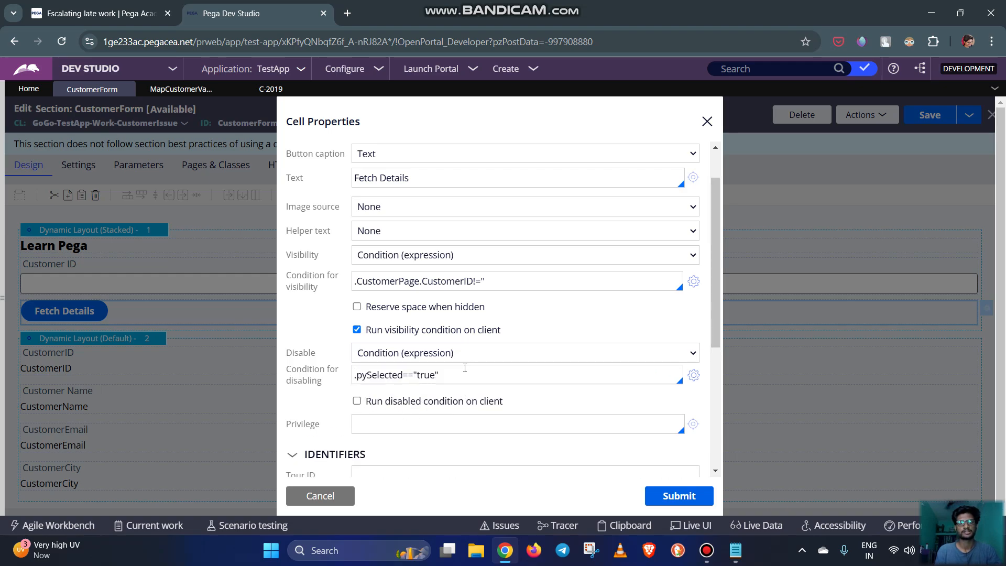
pyautogui.scroll(-5, 491, 301)
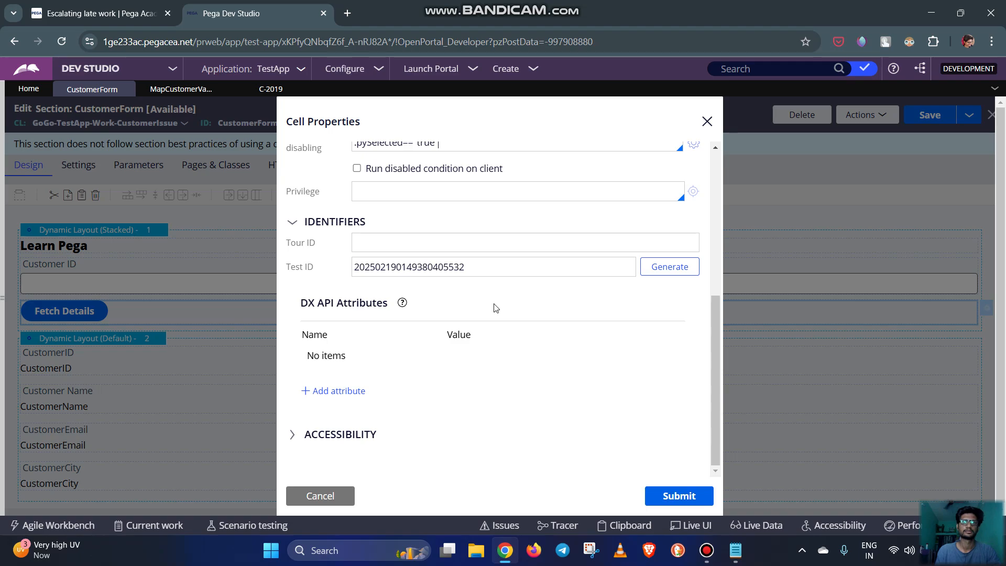
pyautogui.scroll(4, 492, 308)
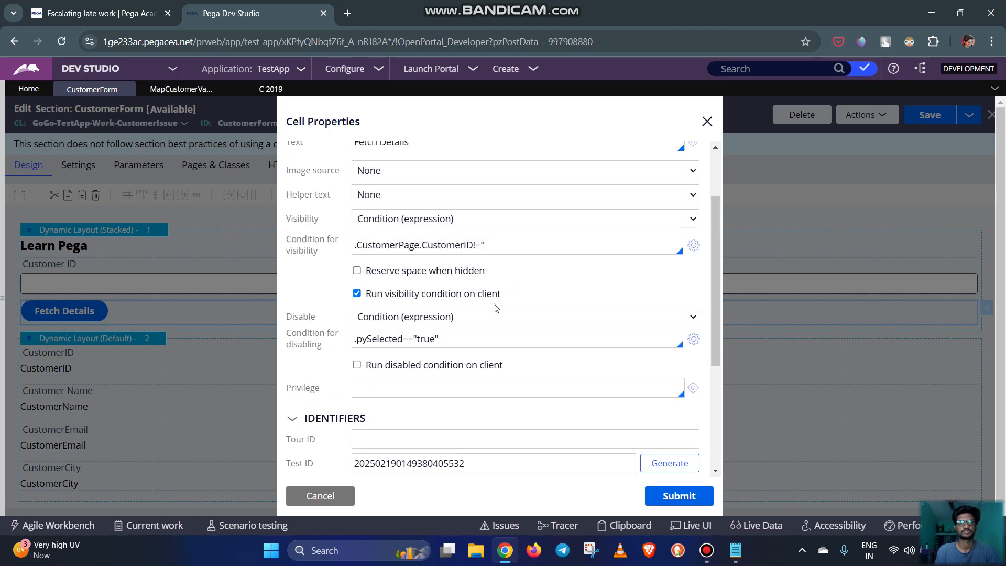
# Change the Fetch Details disabling condition to .pySelected=="false", leave it not run on the client, and save the section
pyautogui.doubleClick(430, 341)
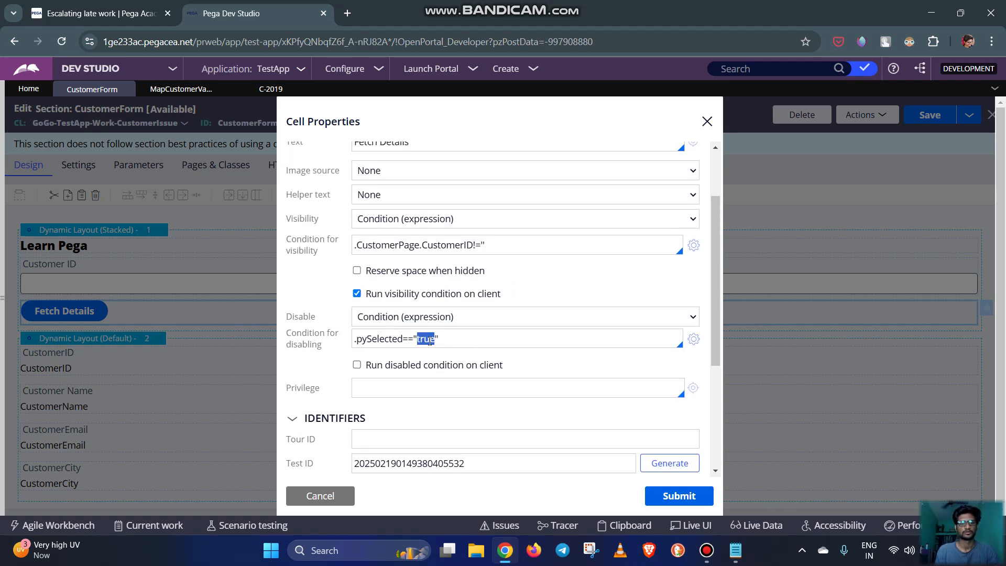
pyautogui.write('fa')
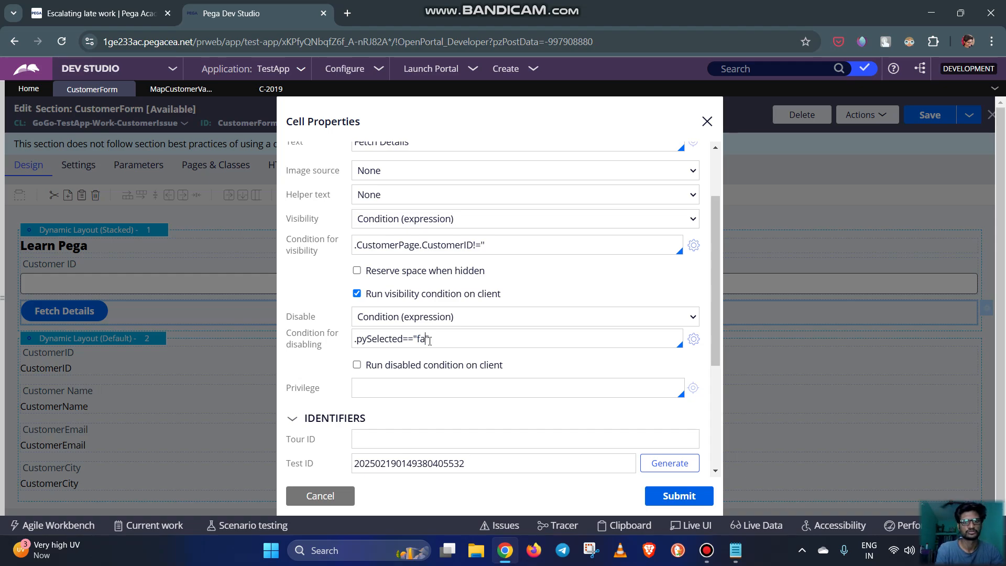
pyautogui.write('lse')
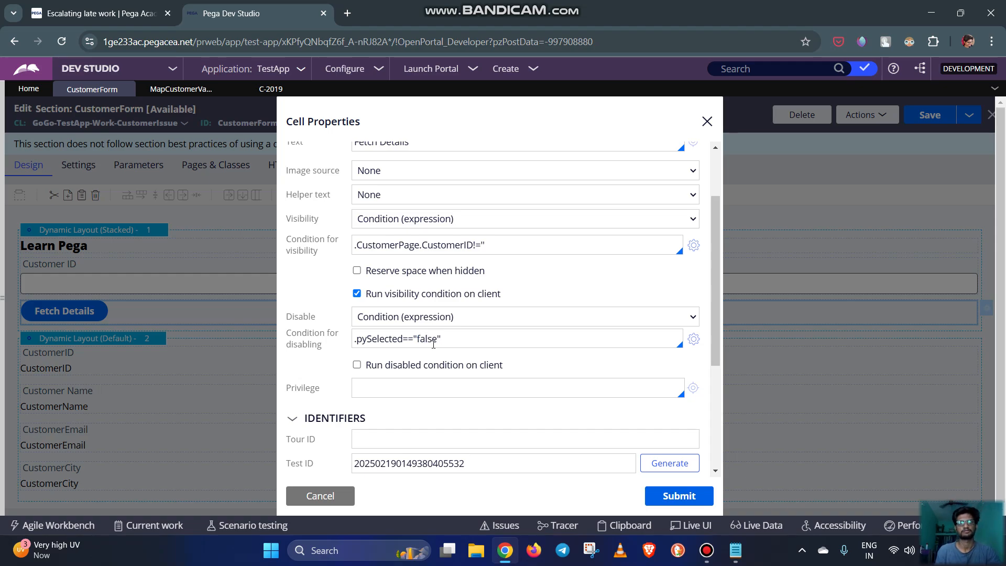
pyautogui.click(356, 364)
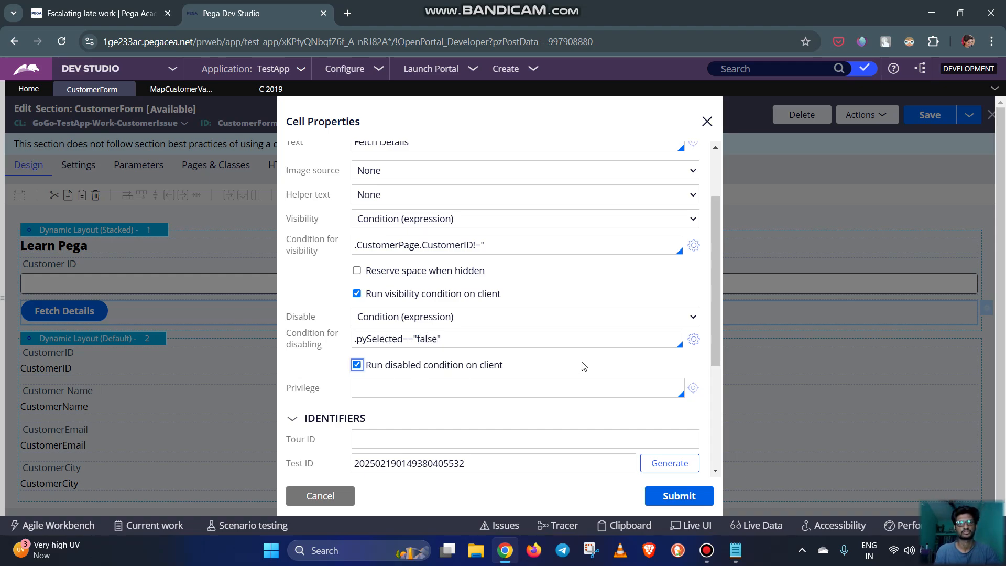
pyautogui.click(357, 365)
pyautogui.click(680, 501)
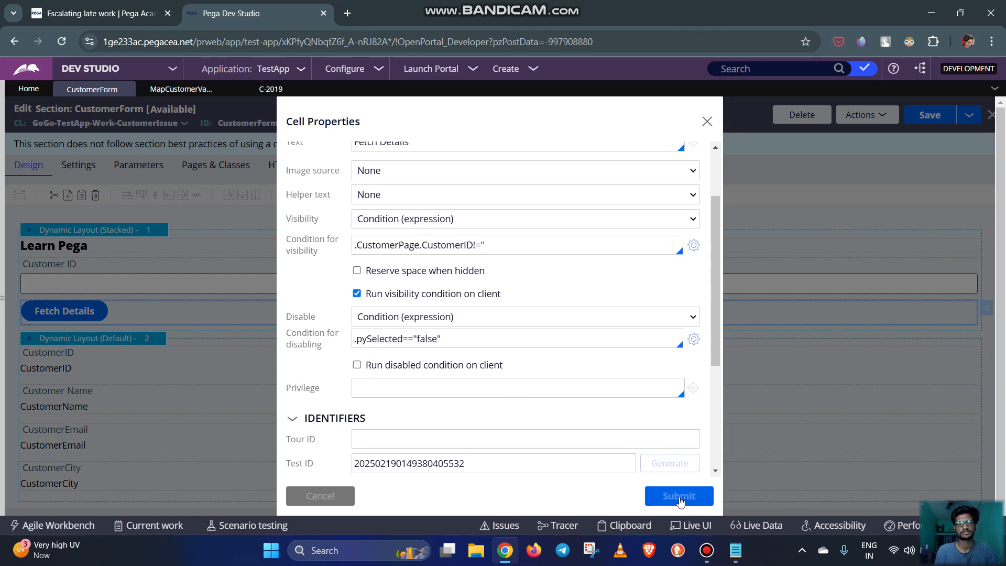
pyautogui.hotkey('ctrl', 's')
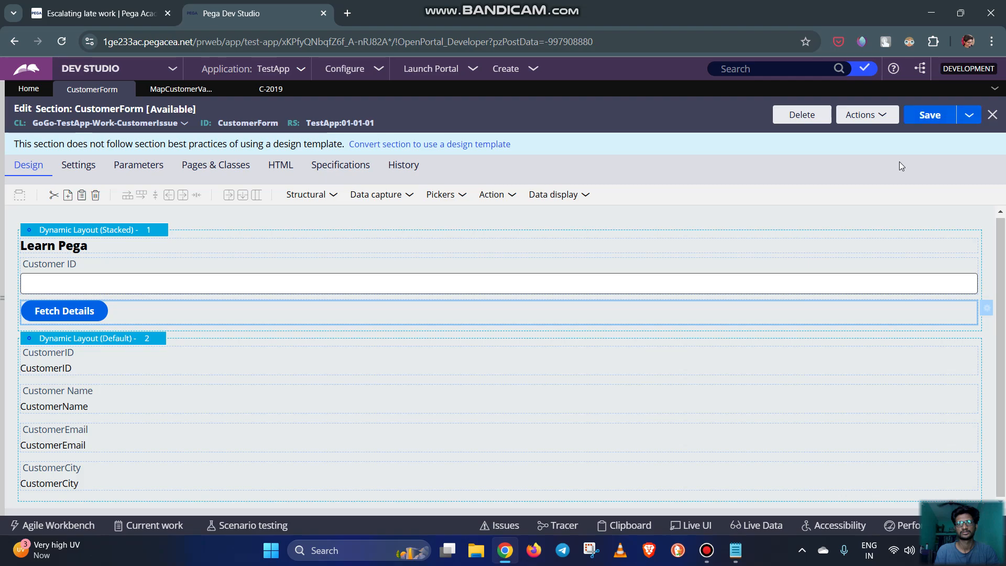
# Create a new Customer Issue case, enter an existing customer's ID and fetch that customer's details
pyautogui.click(533, 69)
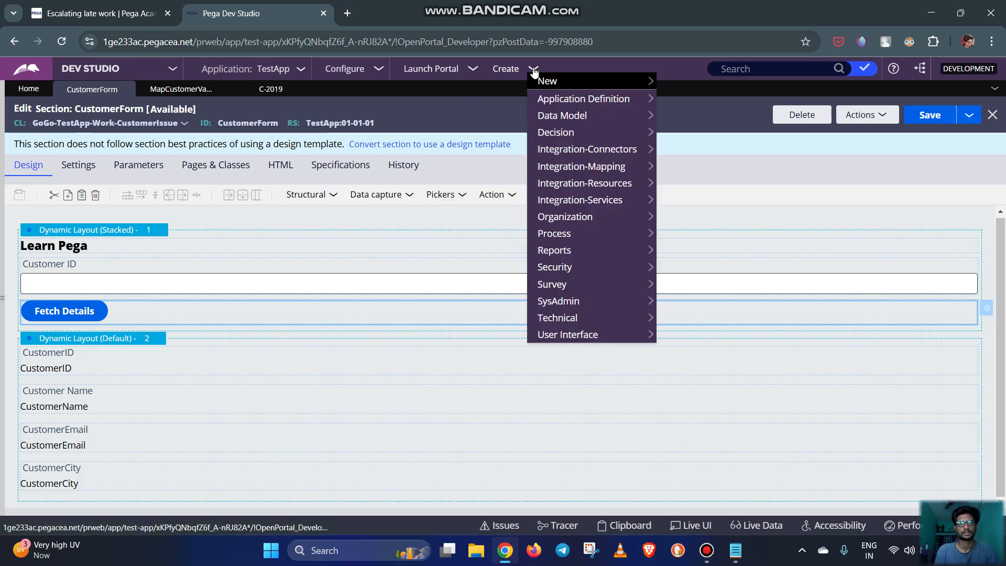
pyautogui.moveTo(555, 83)
pyautogui.click(700, 81)
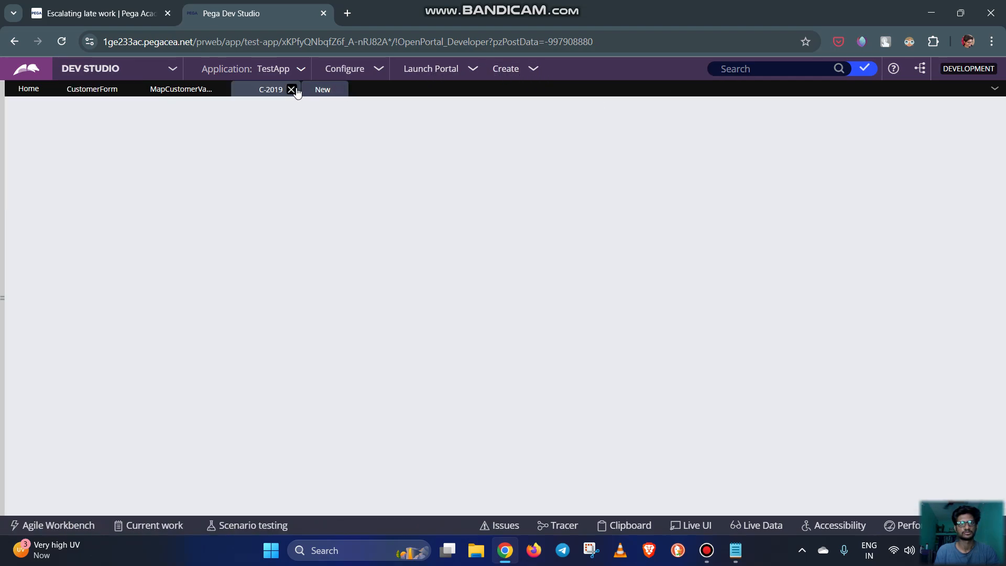
pyautogui.write('100')
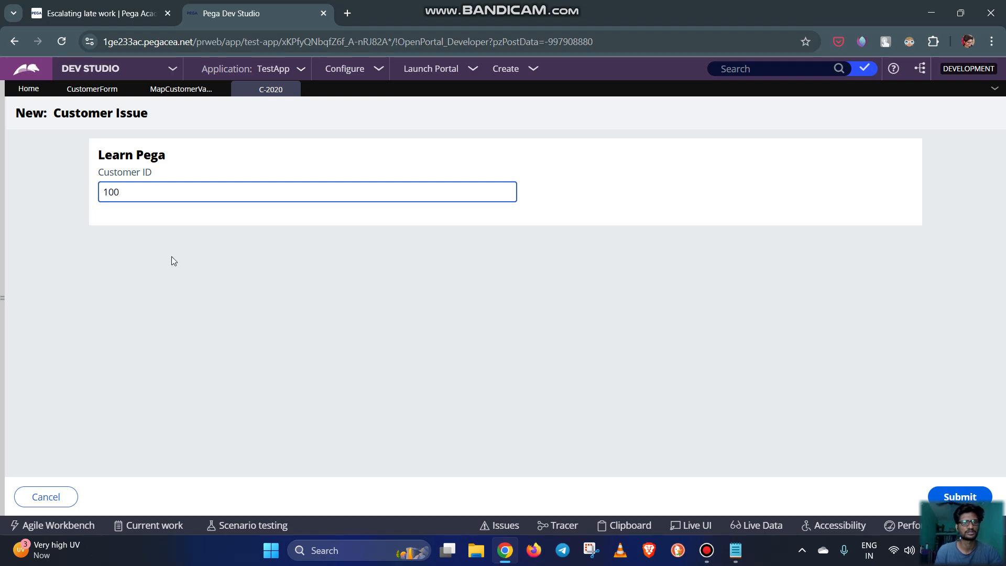
pyautogui.click(172, 256)
pyautogui.click(137, 218)
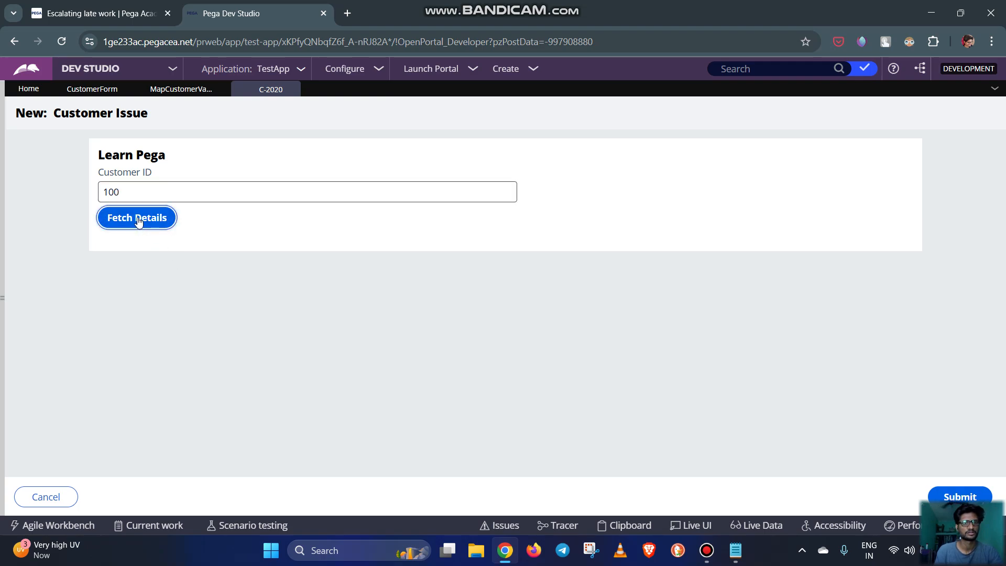
# Replace the Customer ID in the case with one that has no record and fetch its details
pyautogui.click(159, 199)
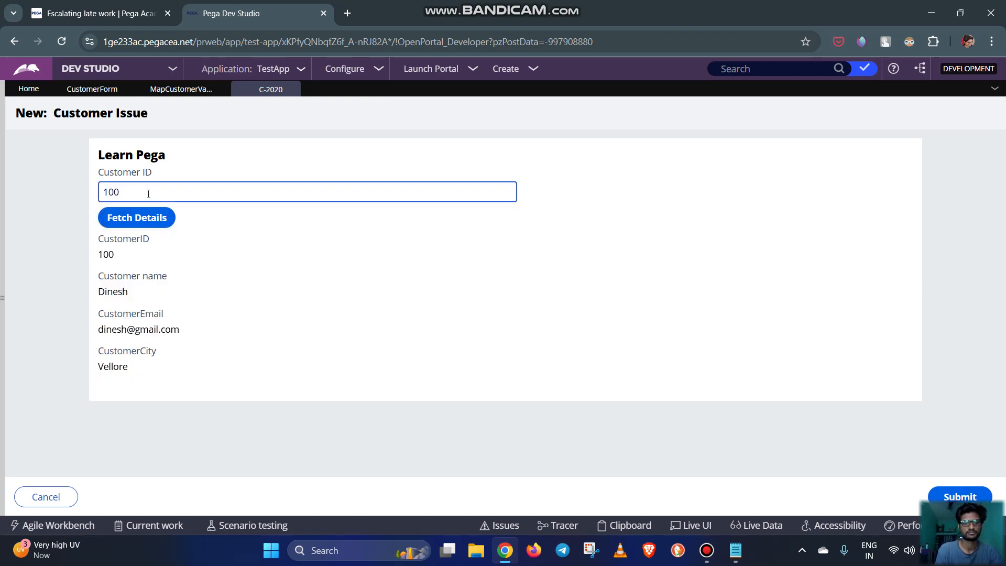
pyautogui.press('BackSpace')
pyautogui.write('2')
pyautogui.click(305, 309)
pyautogui.click(146, 218)
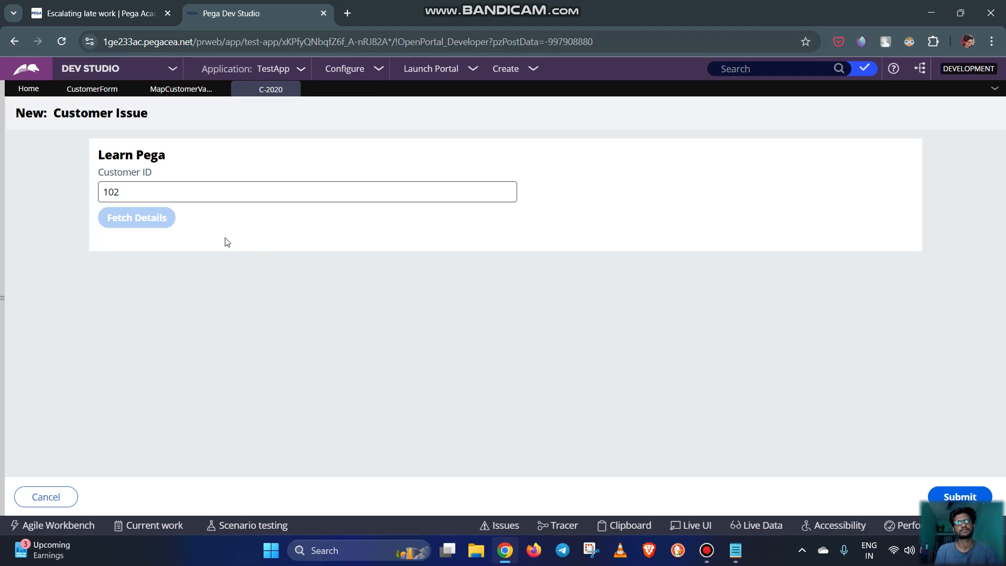
# Return to the CustomerForm section and add a dynamic layout below the customer details layout
pyautogui.click(180, 93)
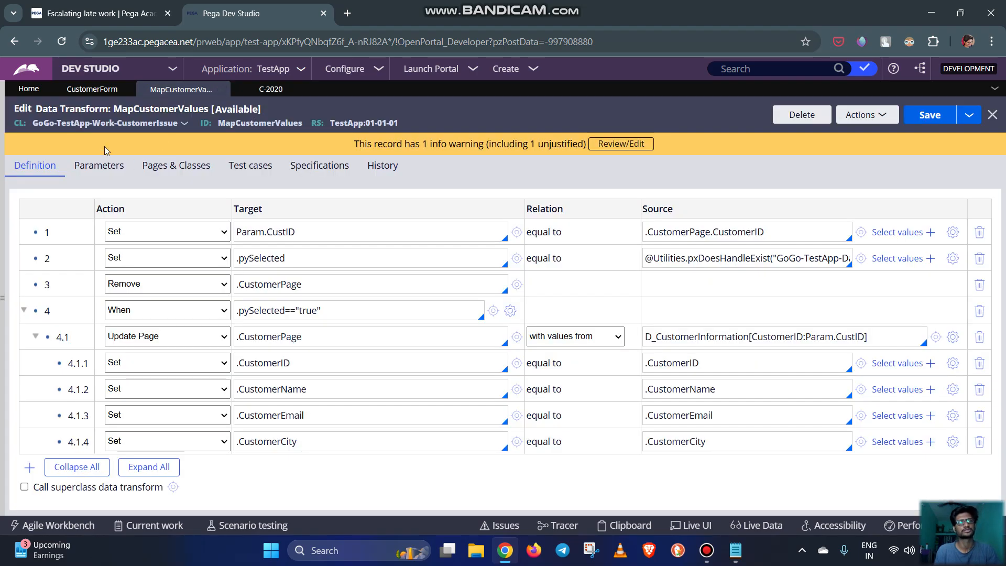
pyautogui.click(92, 90)
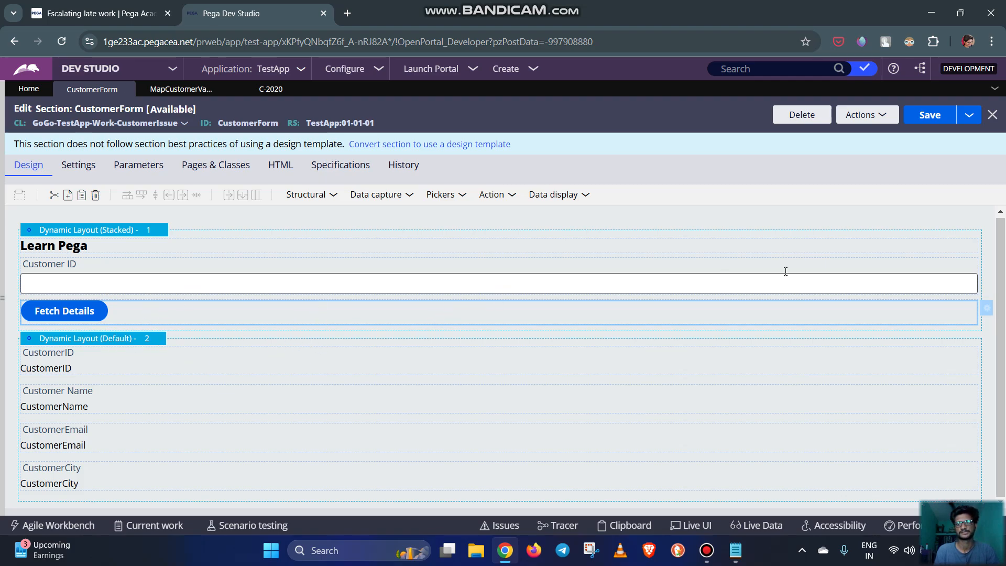
pyautogui.click(331, 201)
pyautogui.moveTo(372, 215); pyautogui.dragTo(46, 498)
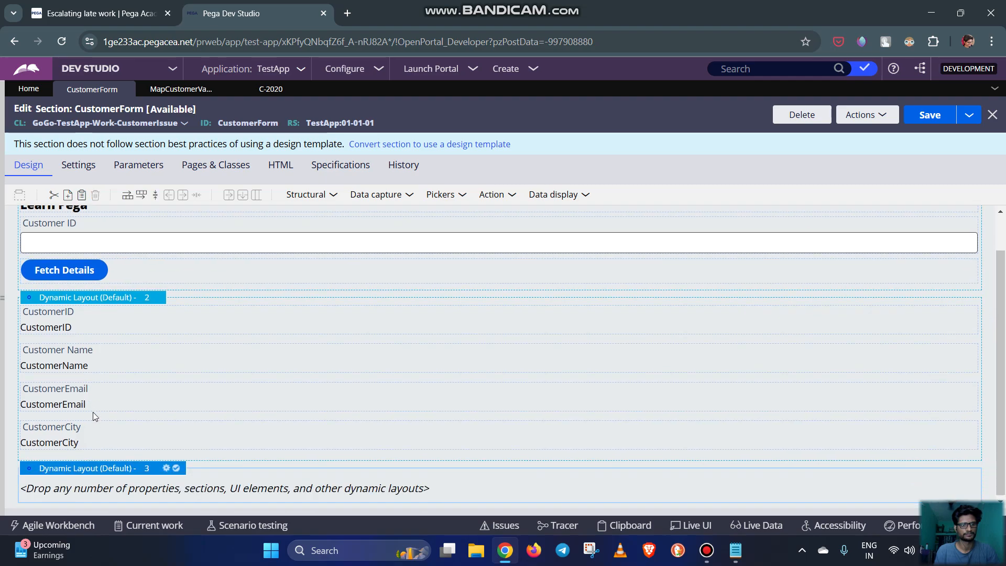
# Set the new dynamic layout's Visibility to Condition (expression) with .pySelected=="false", running the visibility condition on the client
pyautogui.click(166, 467)
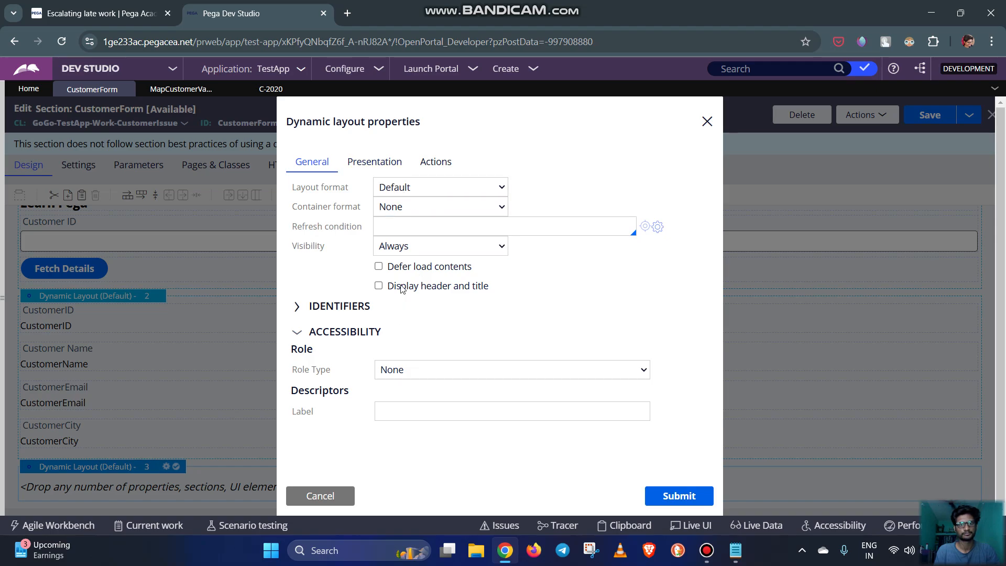
pyautogui.click(391, 246)
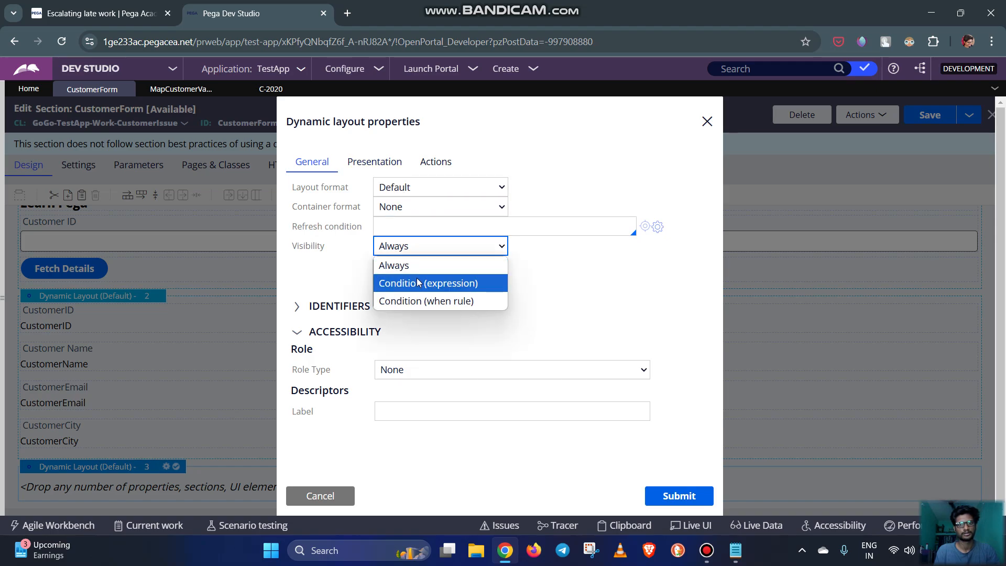
pyautogui.click(418, 283)
pyautogui.click(539, 250)
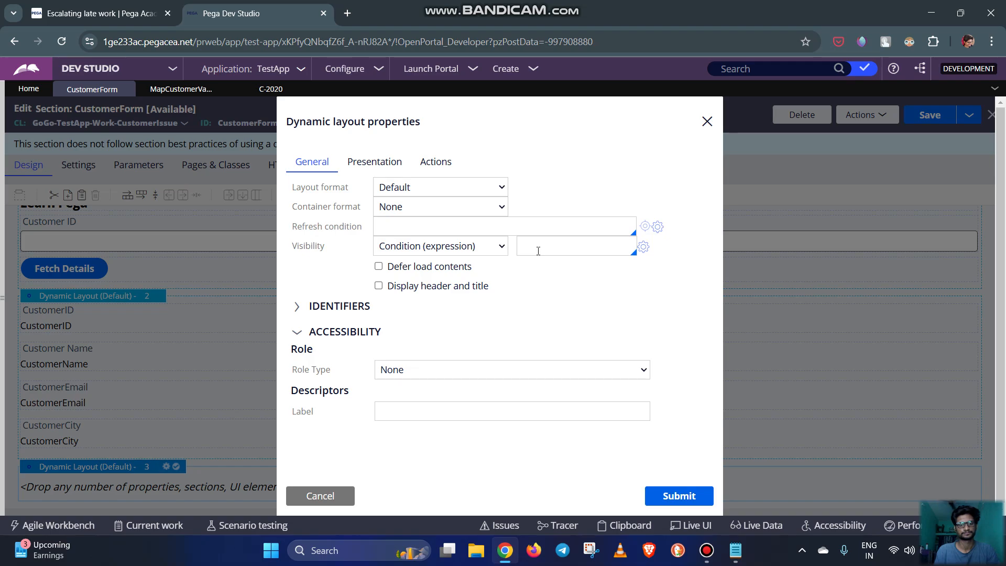
pyautogui.press('super')
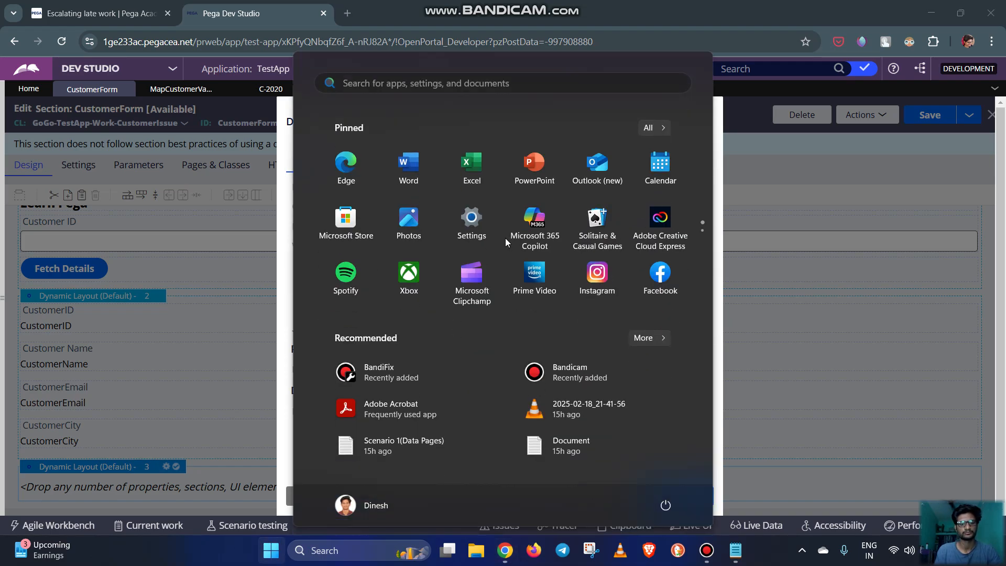
pyautogui.press('super+v')
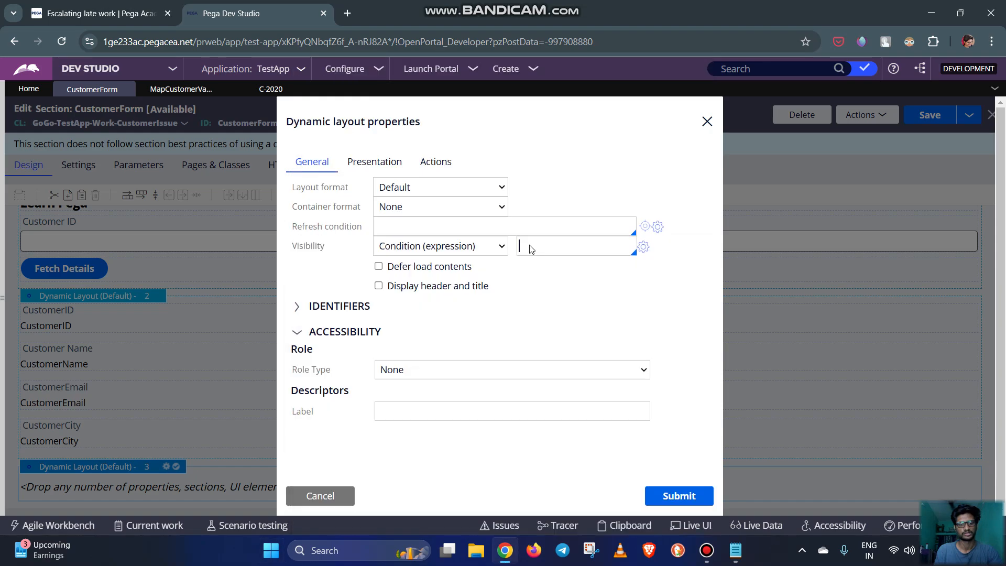
pyautogui.click(608, 373)
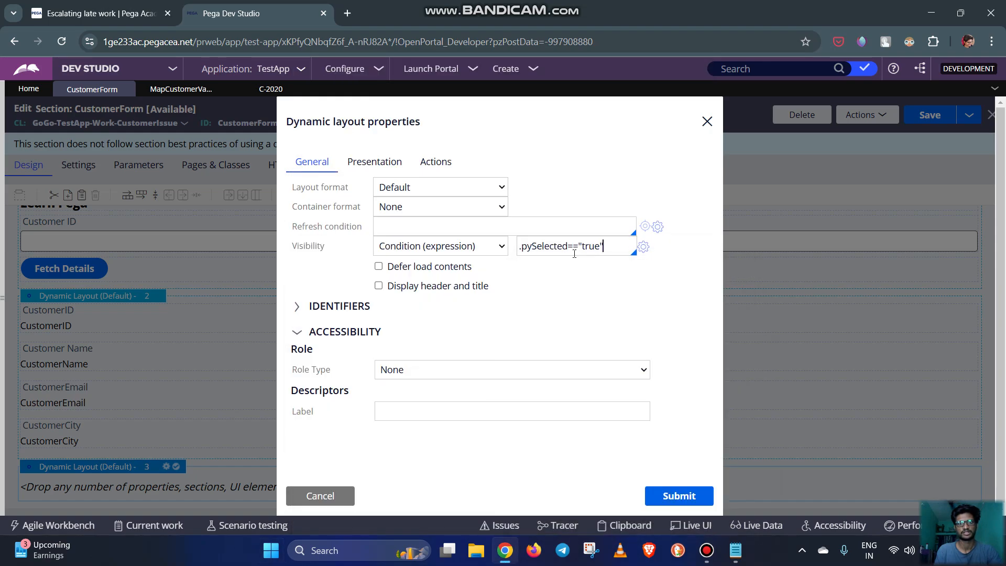
pyautogui.doubleClick(584, 249)
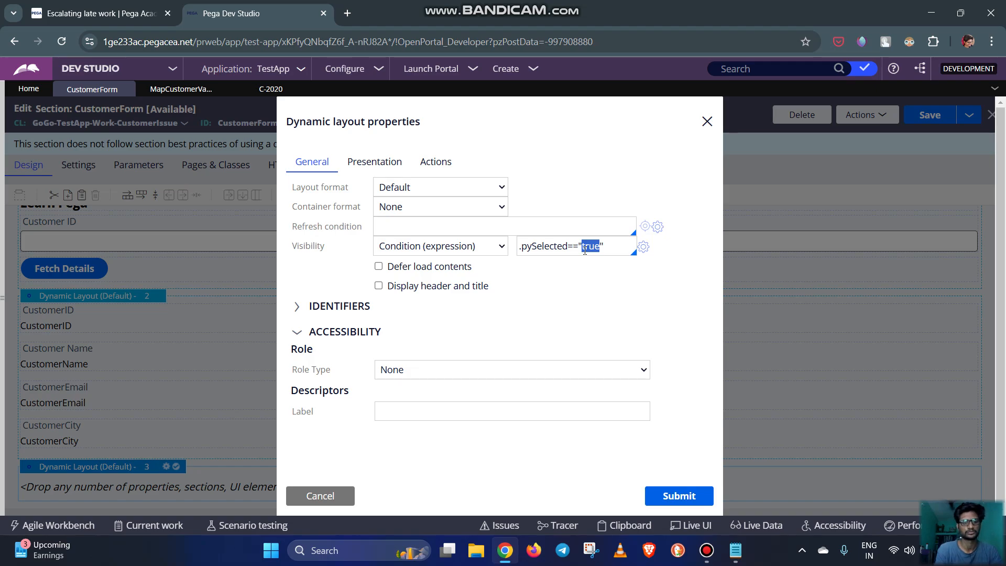
pyautogui.write('fals')
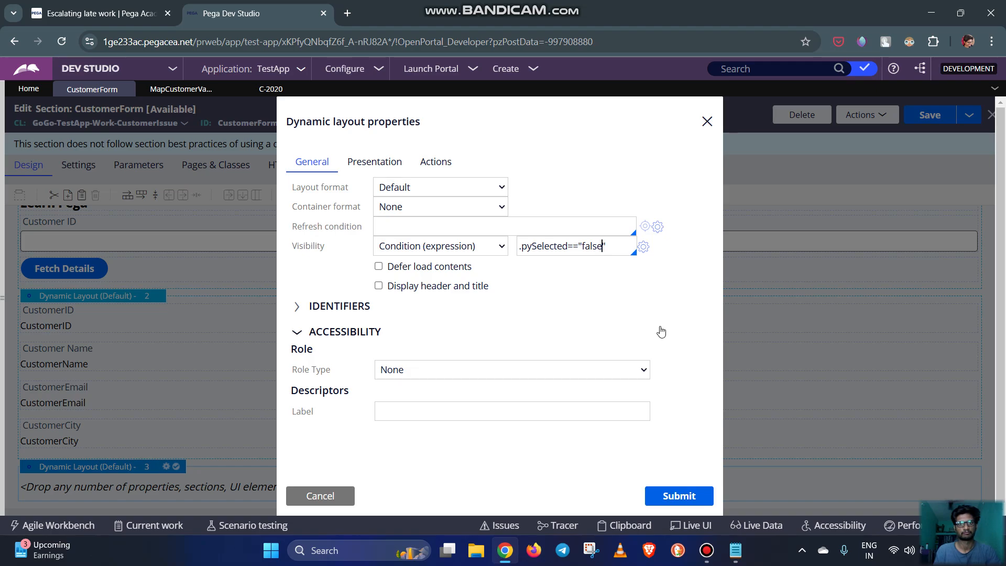
pyautogui.click(609, 299)
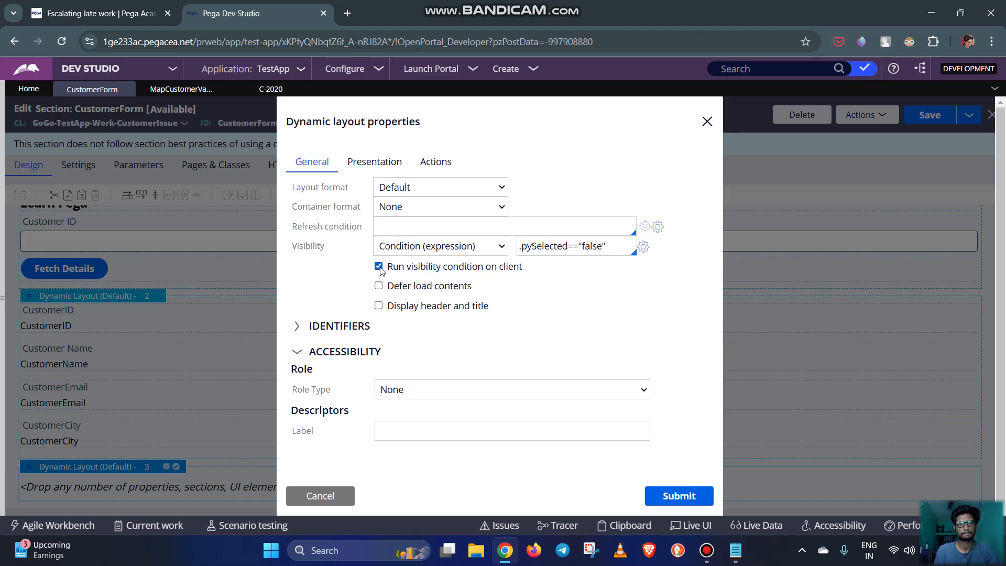
pyautogui.click(678, 496)
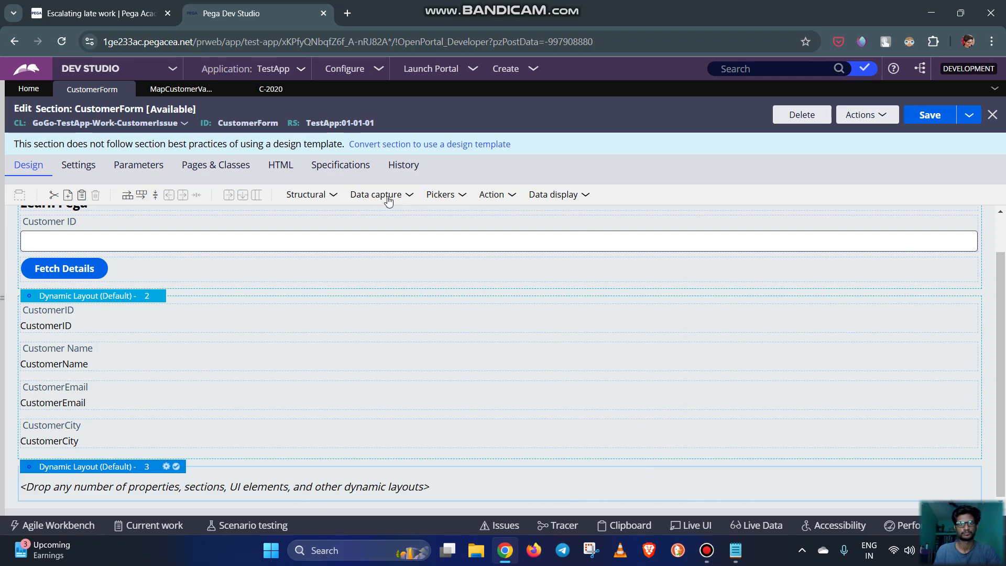
pyautogui.click(334, 196)
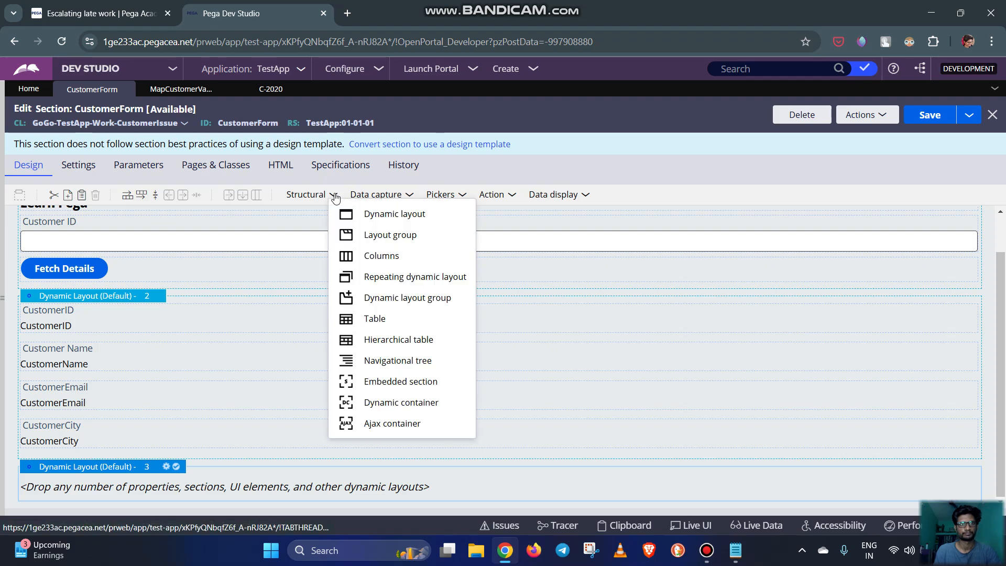
pyautogui.click(785, 157)
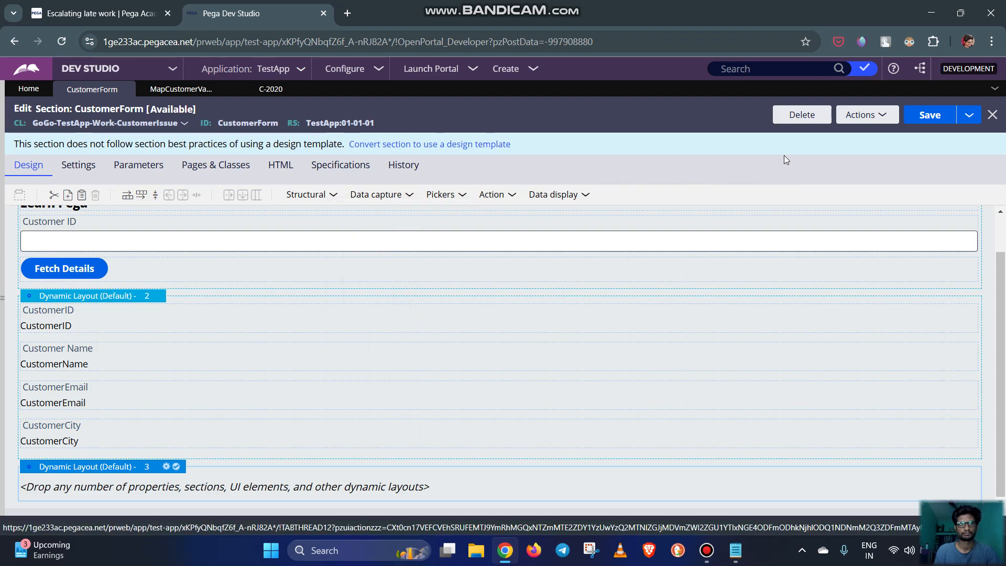
pyautogui.click(334, 197)
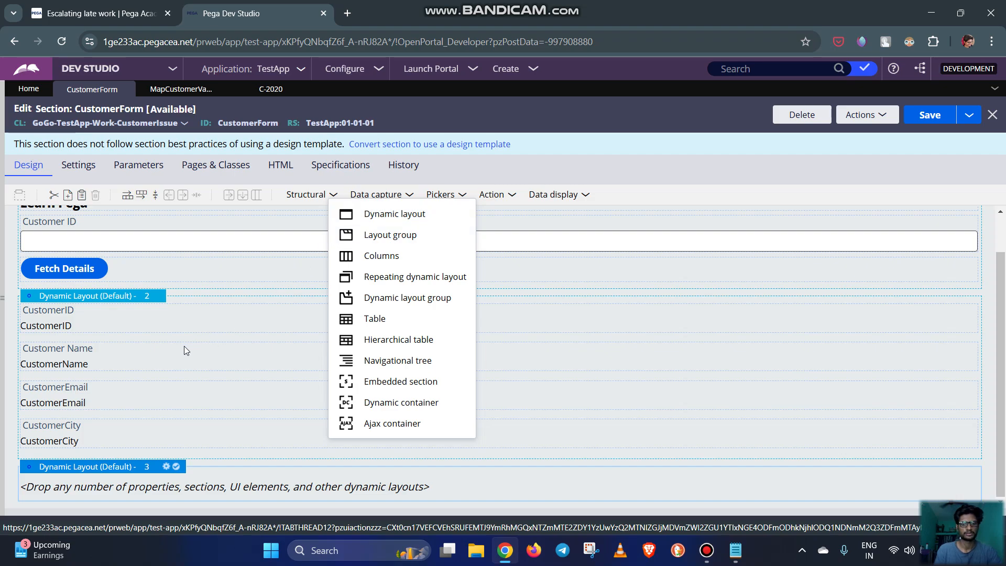
pyautogui.click(669, 327)
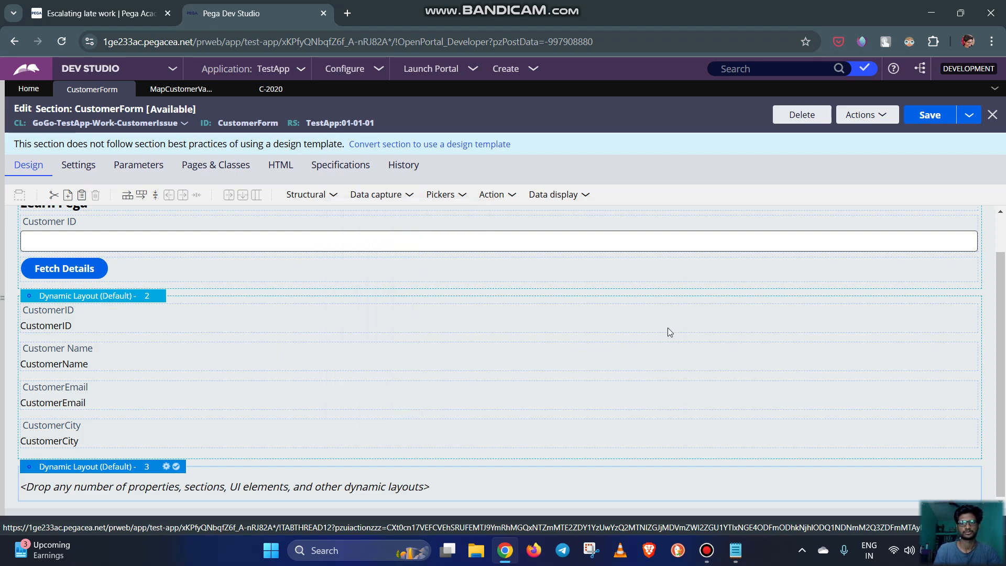
pyautogui.click(334, 196)
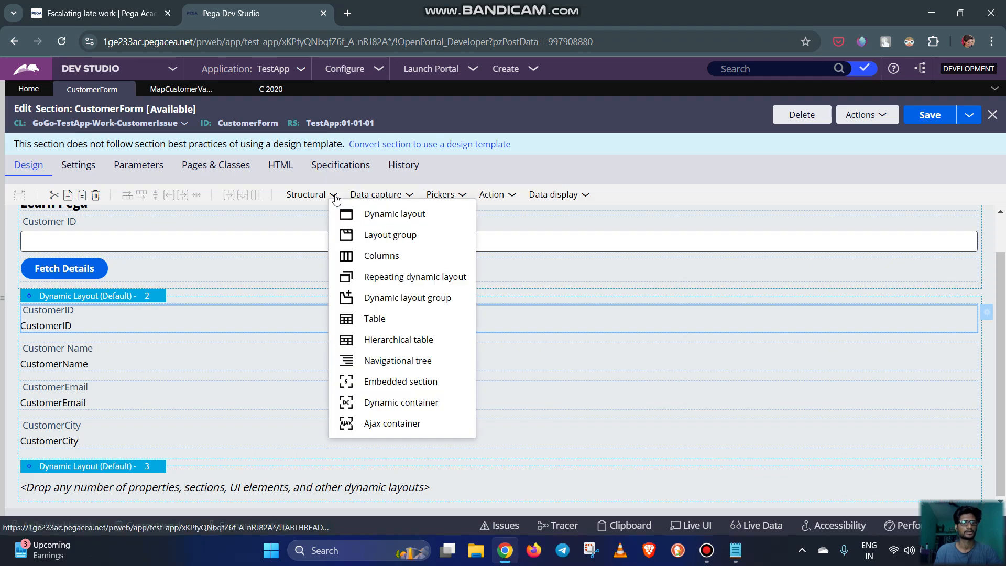
pyautogui.moveTo(373, 213); pyautogui.dragTo(131, 501)
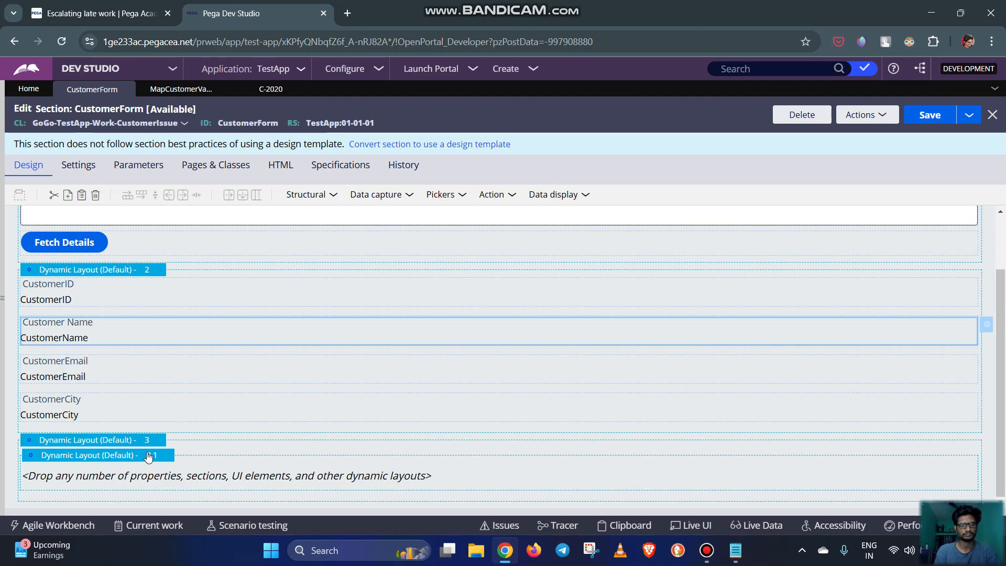
pyautogui.rightClick(152, 456)
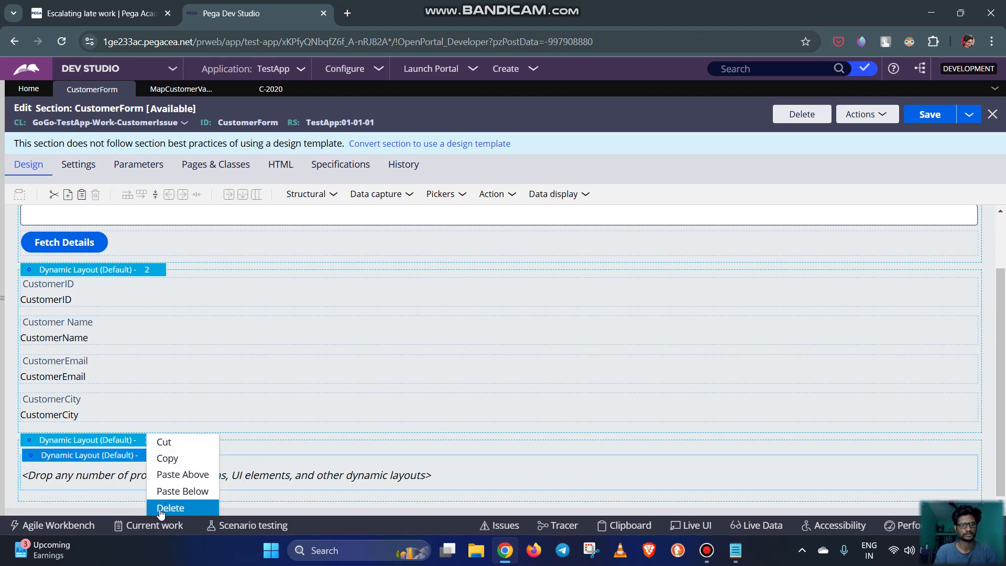
pyautogui.click(170, 508)
# Check the visibility settings of the third dynamic layout in its properties
pyautogui.click(151, 469)
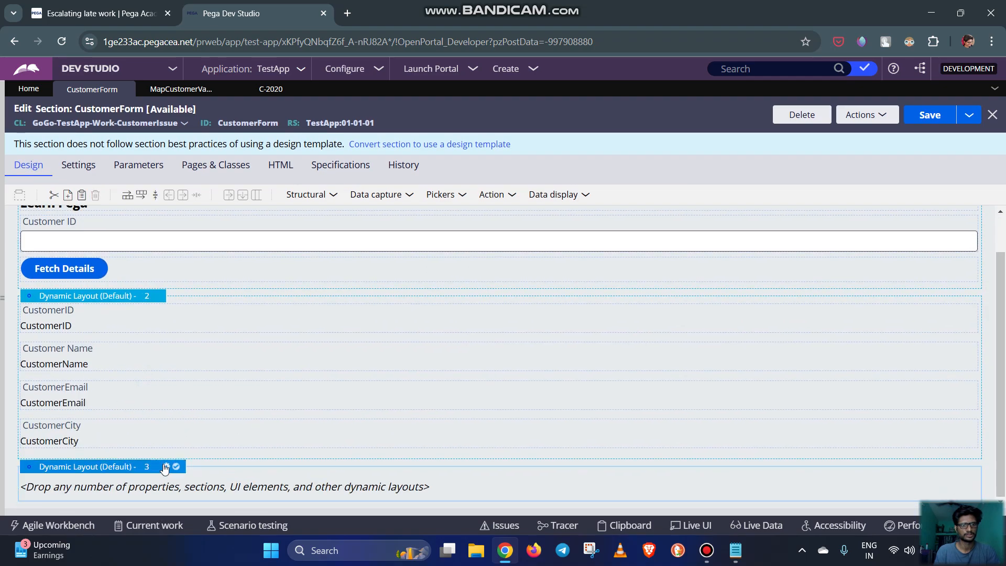
pyautogui.click(167, 467)
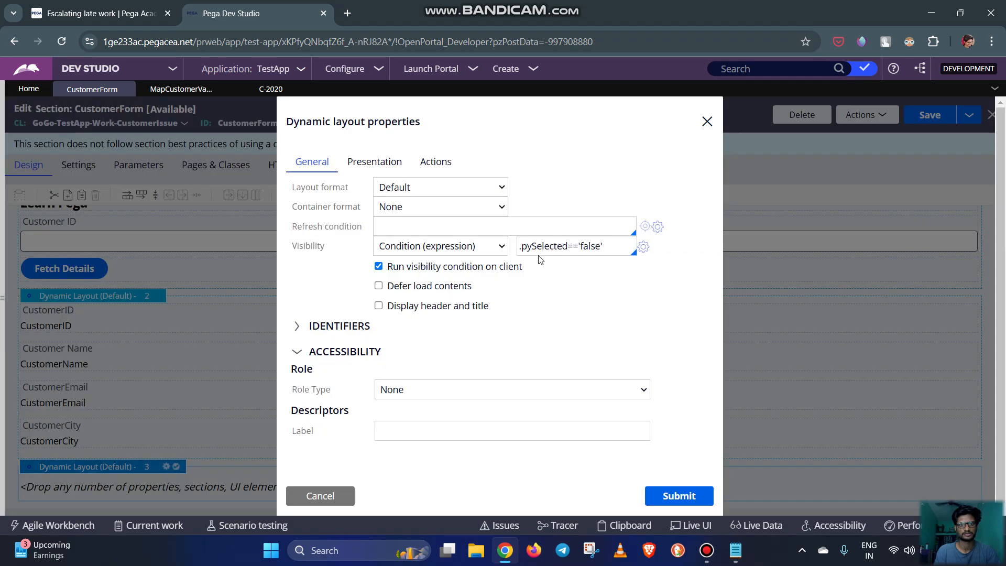
pyautogui.click(677, 496)
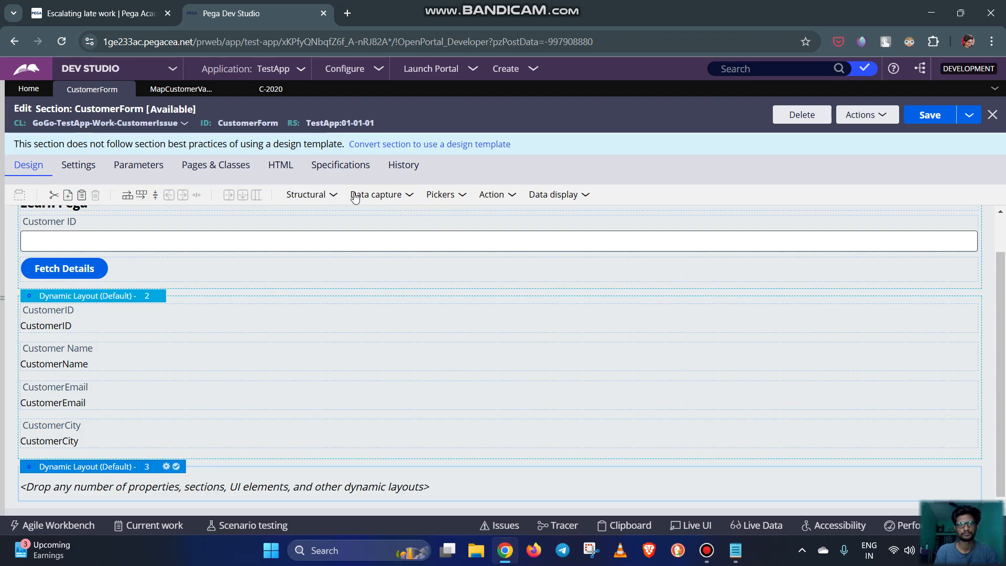
# Add a Label control to the third dynamic layout, below the customer details layout
pyautogui.click(586, 198)
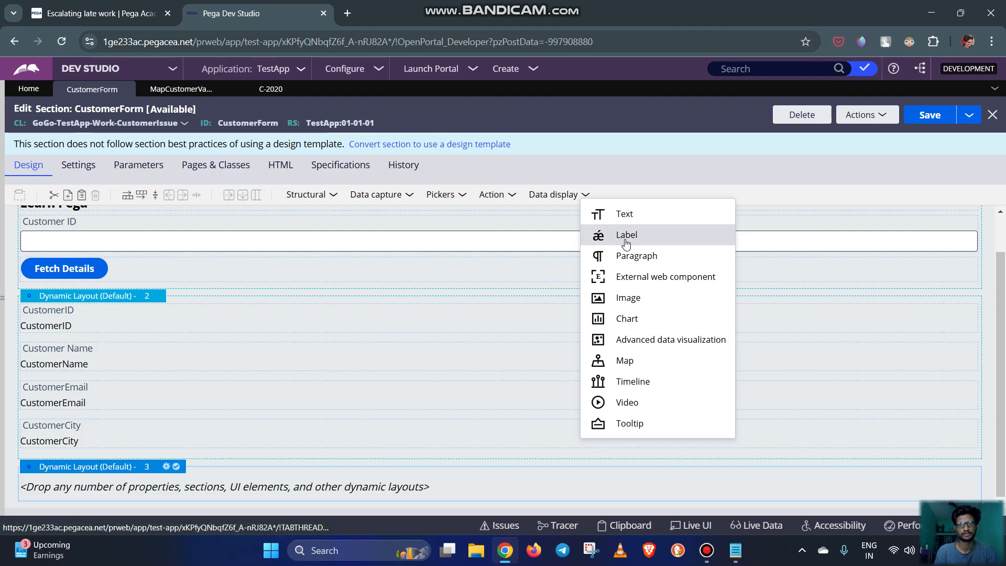
pyautogui.moveTo(599, 237); pyautogui.dragTo(176, 490)
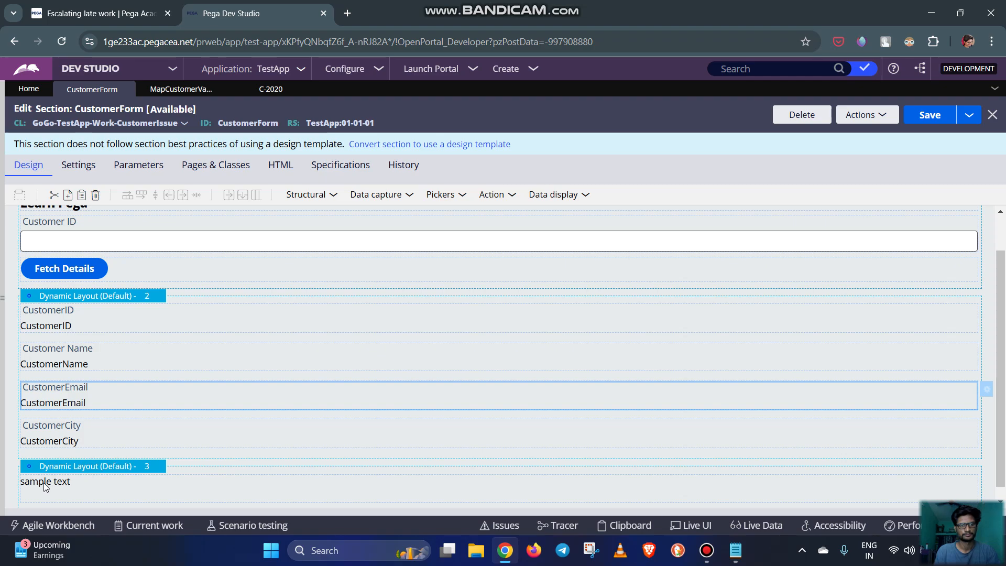
pyautogui.click(779, 481)
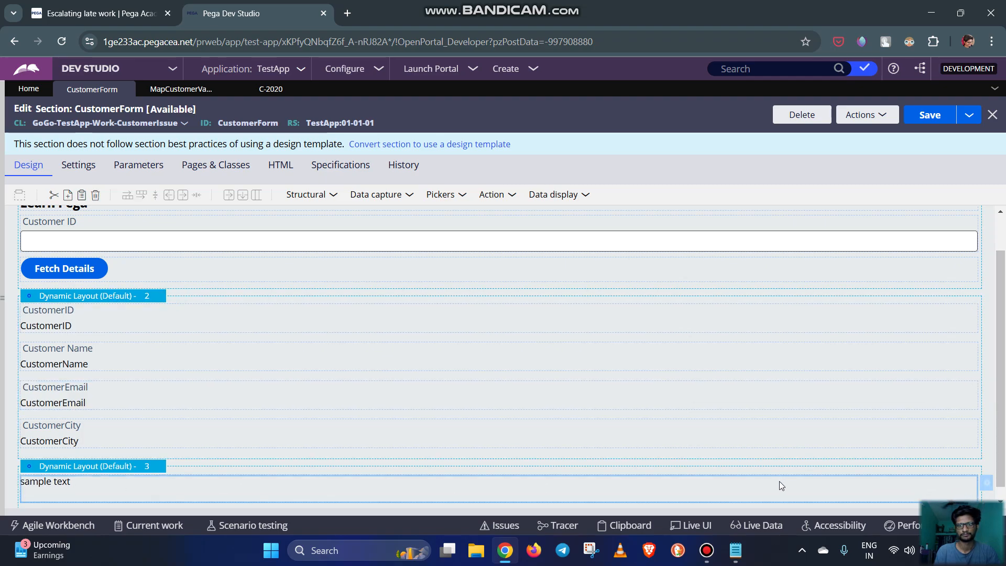
# Set the new label's value to "Create Customer Details Here!!!"
pyautogui.click(988, 485)
pyautogui.tripleClick(407, 203)
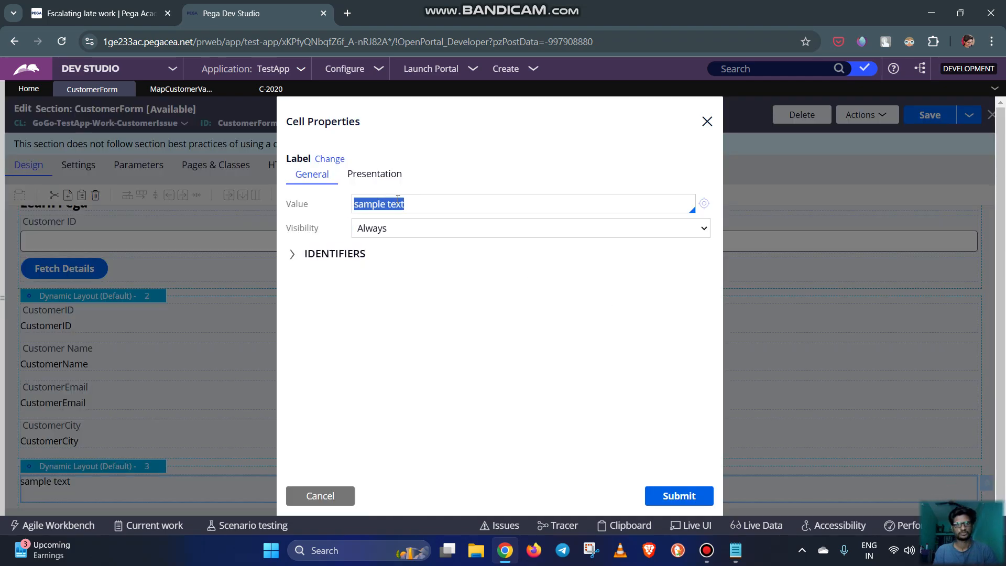
pyautogui.press('capslock')
pyautogui.write('C')
pyautogui.press('capslock')
pyautogui.write('reate')
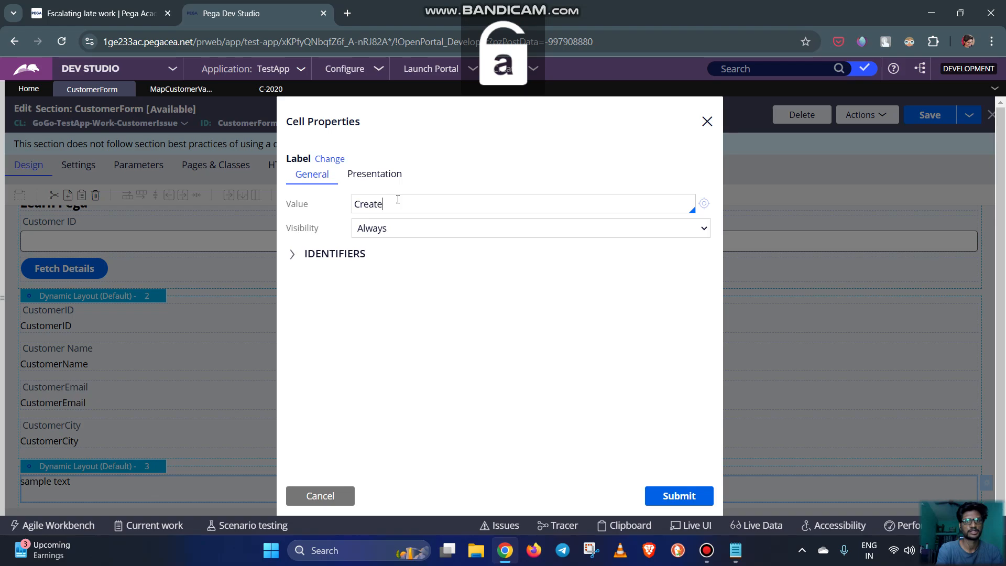
pyautogui.press('BackSpace')
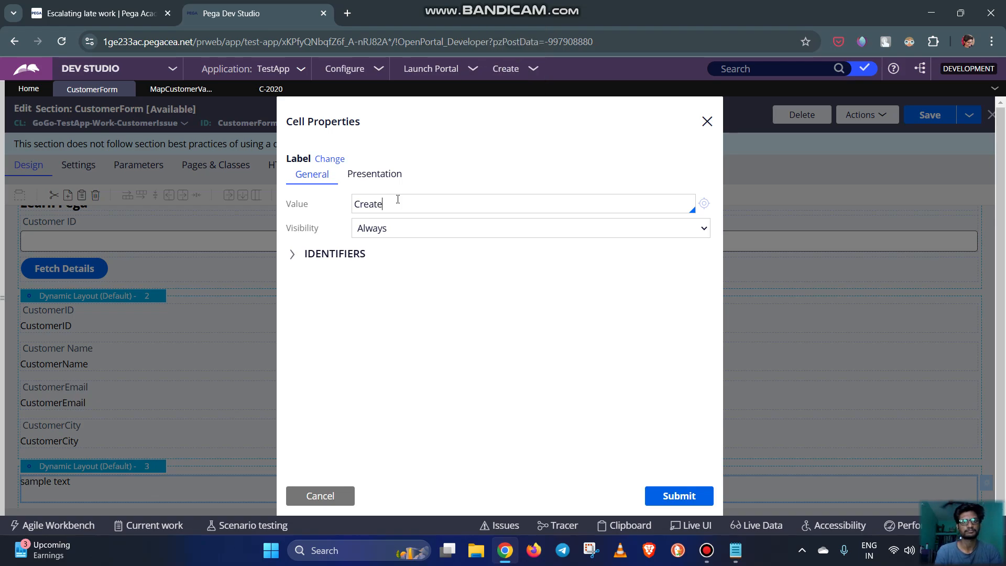
pyautogui.write('e')
pyautogui.press('capslock')
pyautogui.write('E')
pyautogui.press('capslock')
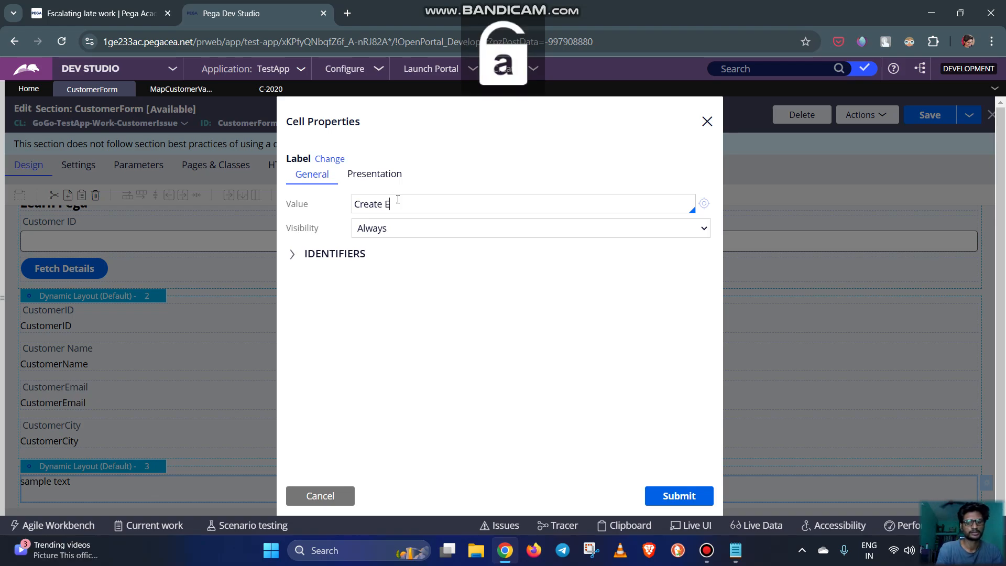
pyautogui.write('mp')
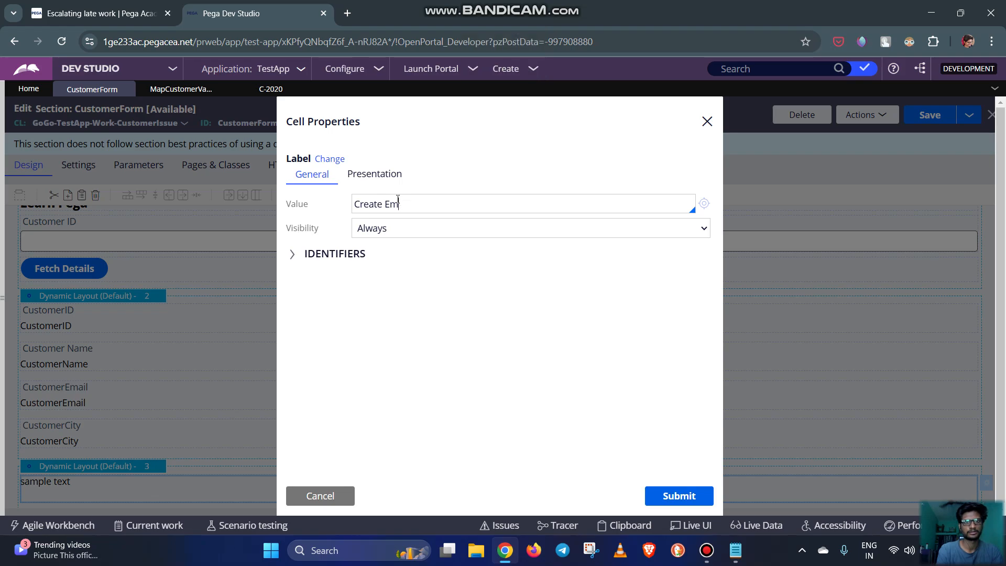
pyautogui.press('BackSpace')
pyautogui.press('BackSpace')
pyautogui.press('capslock')
pyautogui.write('C')
pyautogui.press('capslock')
pyautogui.write('u')
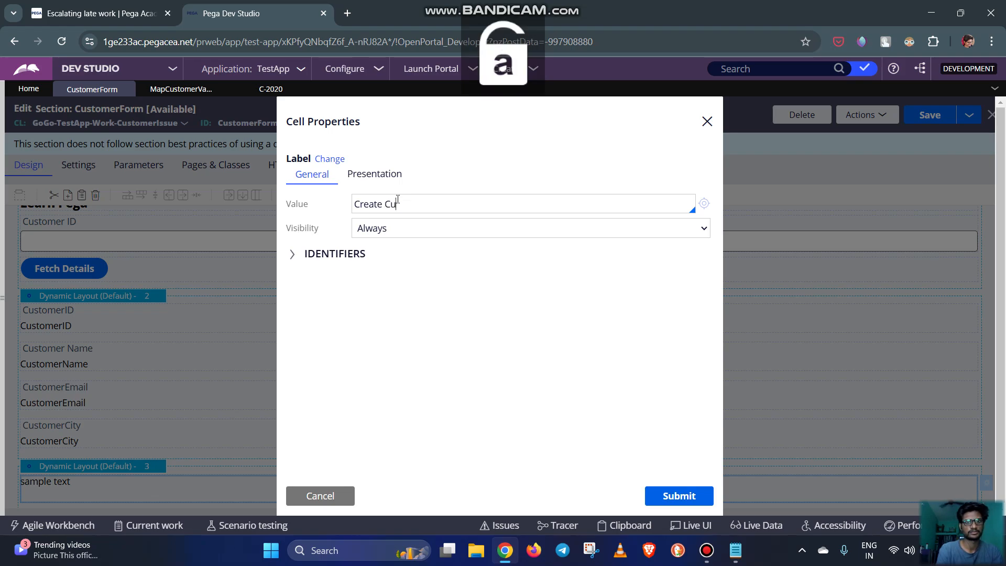
pyautogui.write('stomer')
pyautogui.press('capslock')
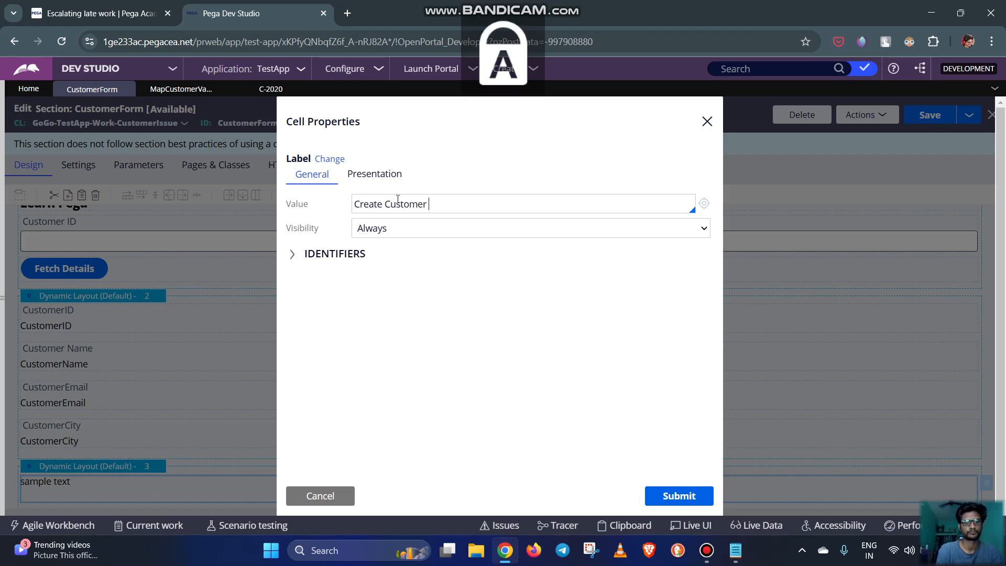
pyautogui.write('DE')
pyautogui.press('capslock')
pyautogui.write('tails')
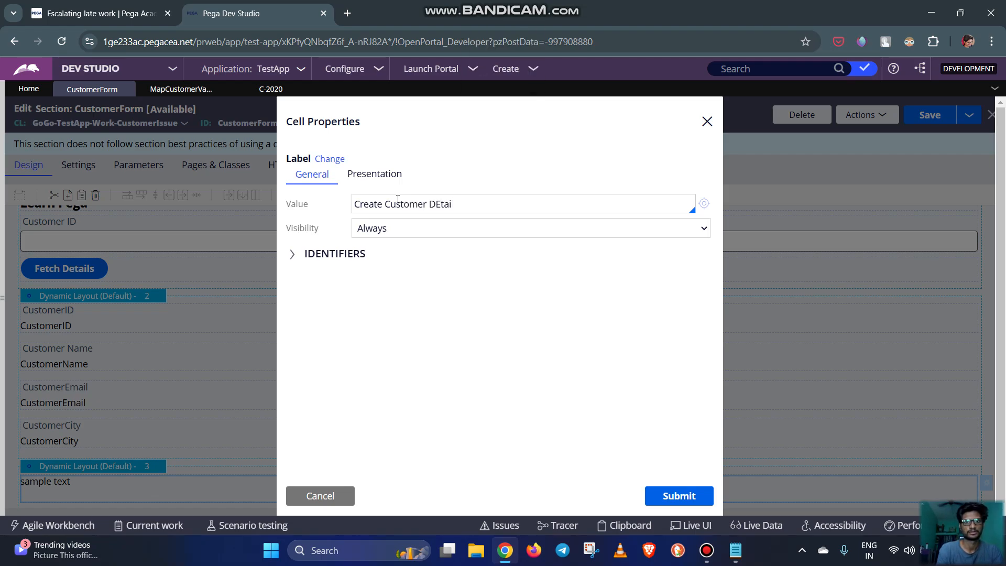
pyautogui.press('BackSpace')
pyautogui.write('etsi')
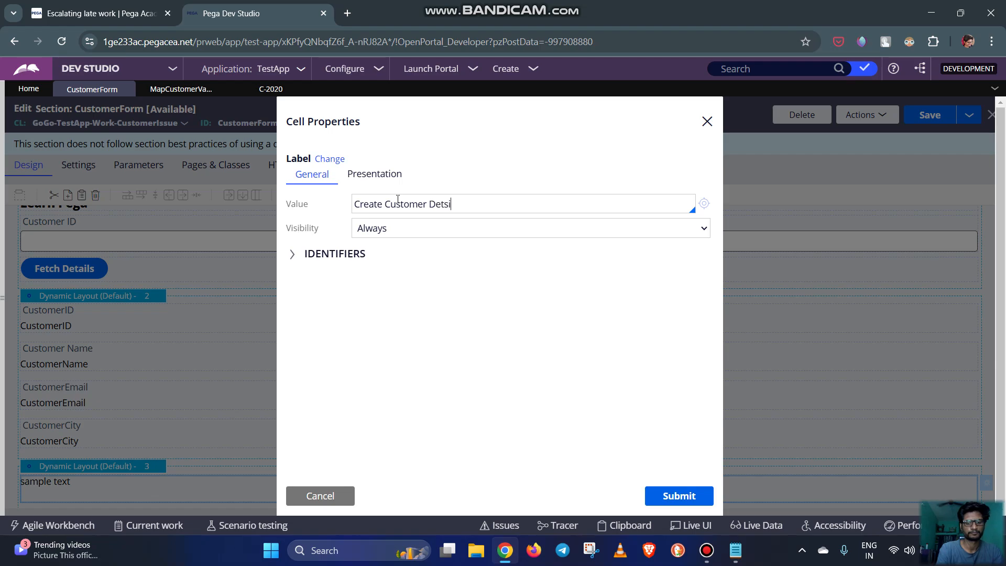
pyautogui.write('la')
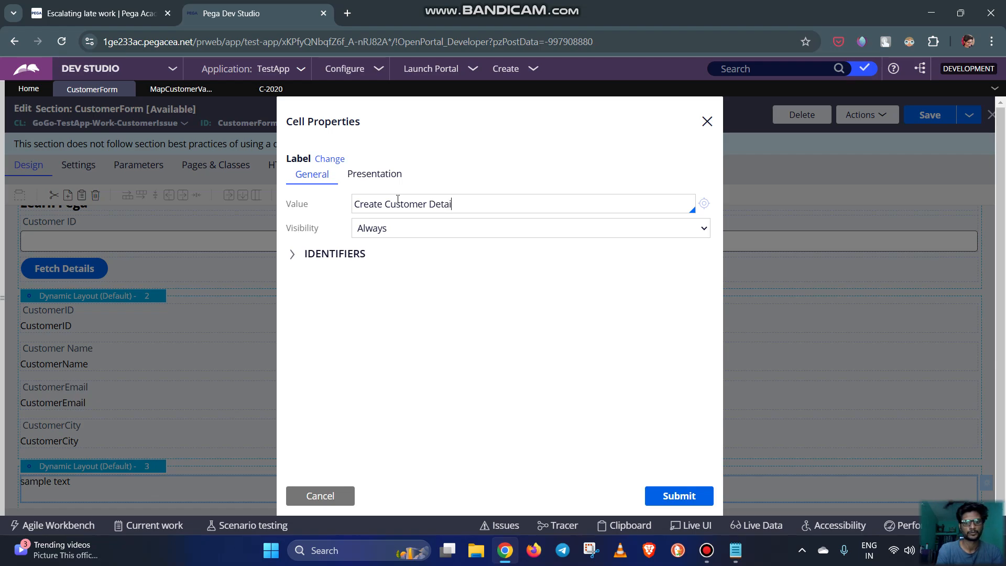
pyautogui.press('capslock')
pyautogui.write('H')
pyautogui.press('capslock')
pyautogui.write('er!')
pyautogui.write('!!!')
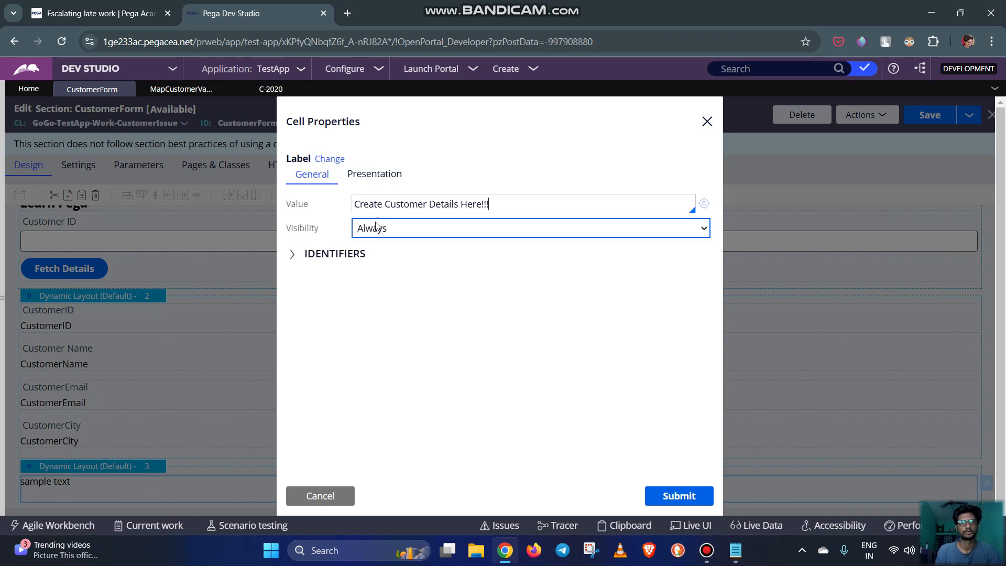
# Set the new label's format to Strong and submit its cell properties
pyautogui.click(375, 175)
pyautogui.click(410, 205)
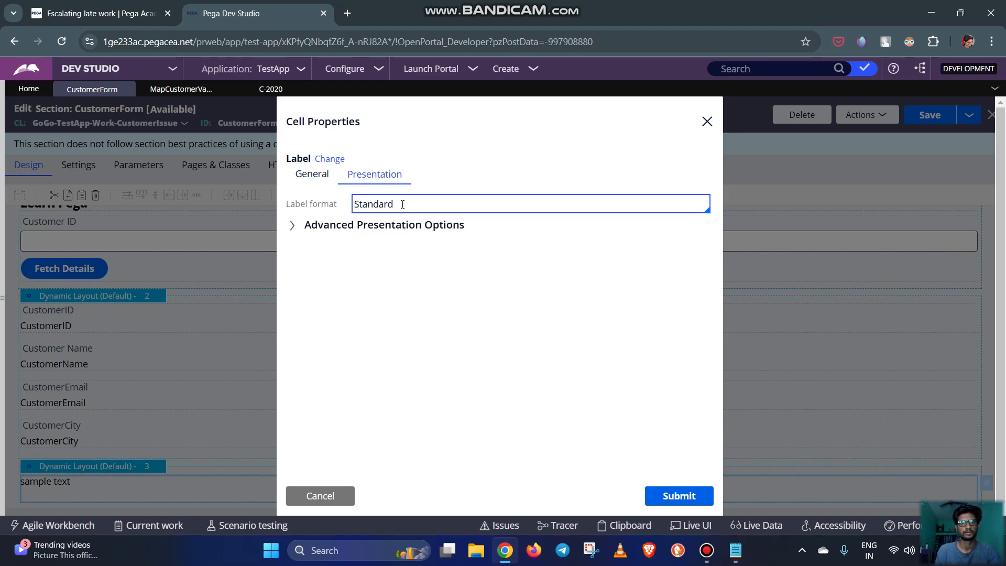
pyautogui.doubleClick(403, 204)
pyautogui.press('BackSpace')
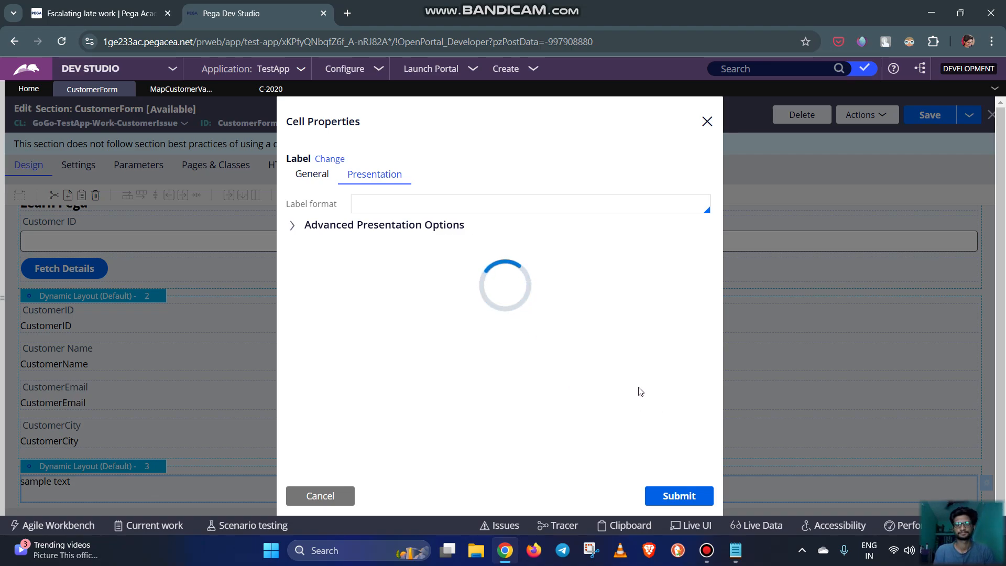
pyautogui.click(374, 210)
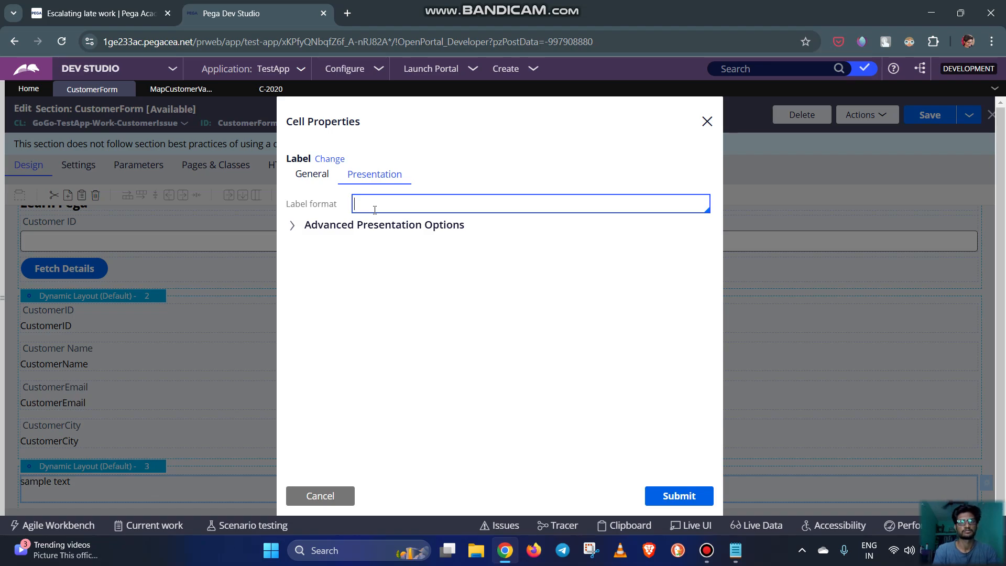
pyautogui.write('b')
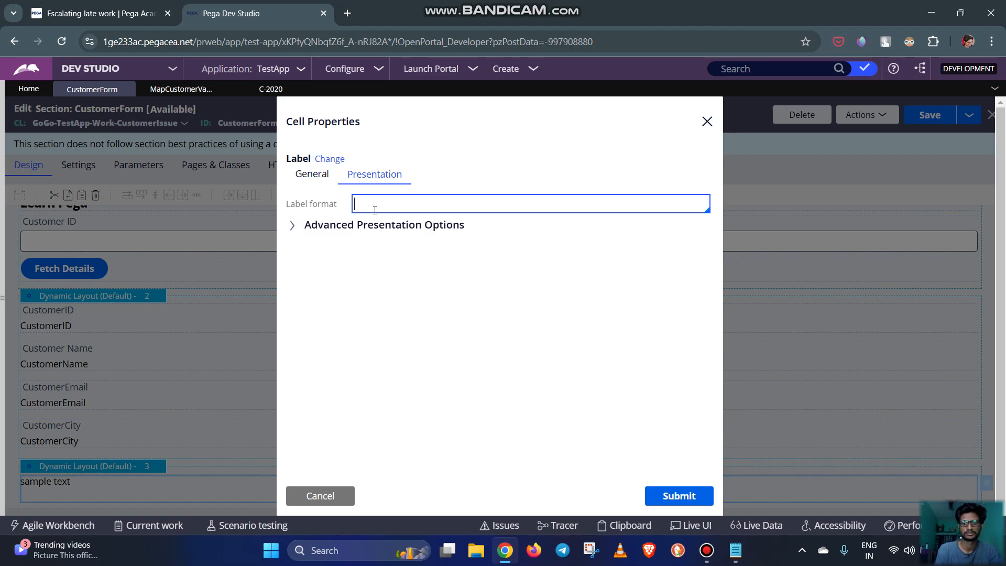
pyautogui.click(312, 174)
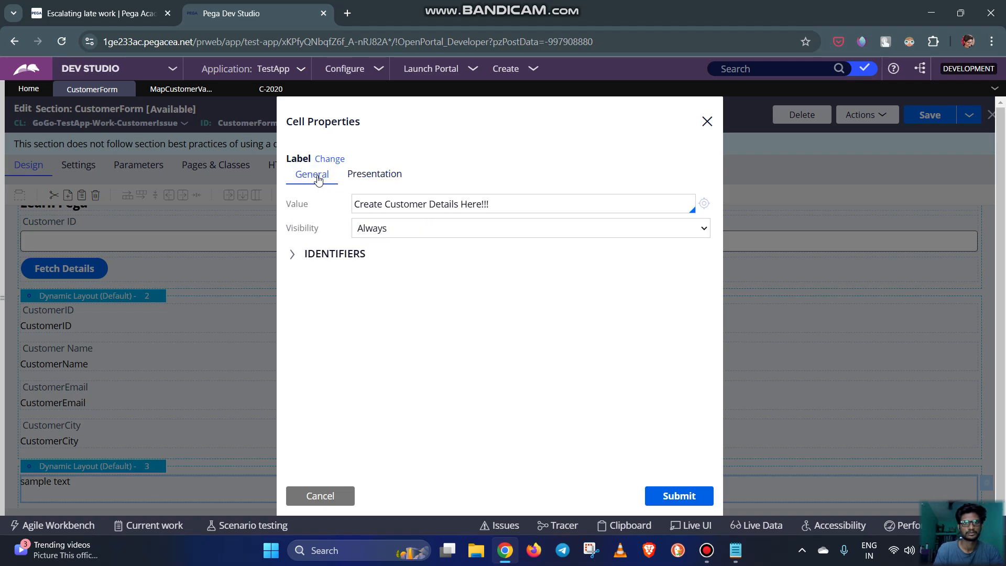
pyautogui.click(375, 174)
pyautogui.click(386, 204)
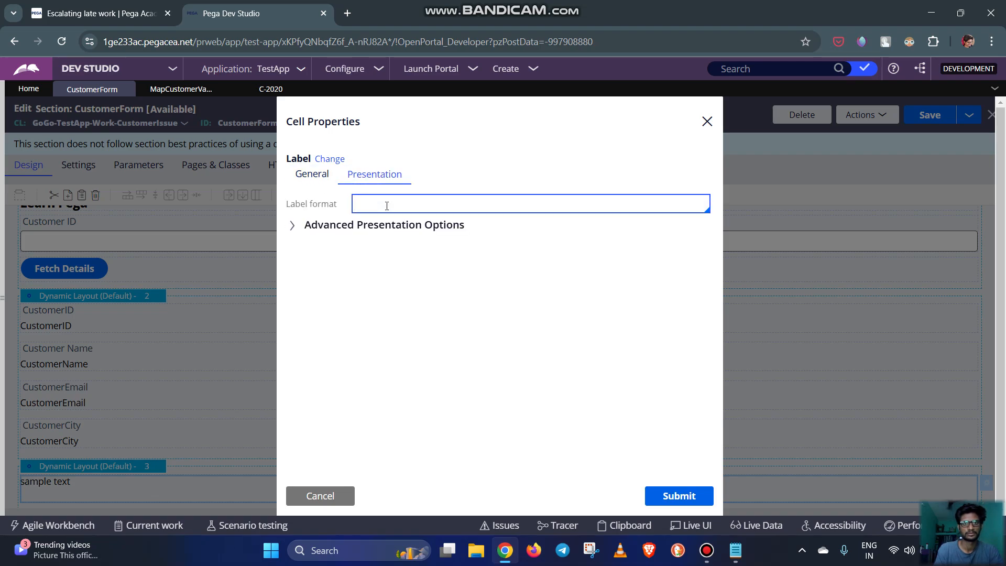
pyautogui.click(292, 225)
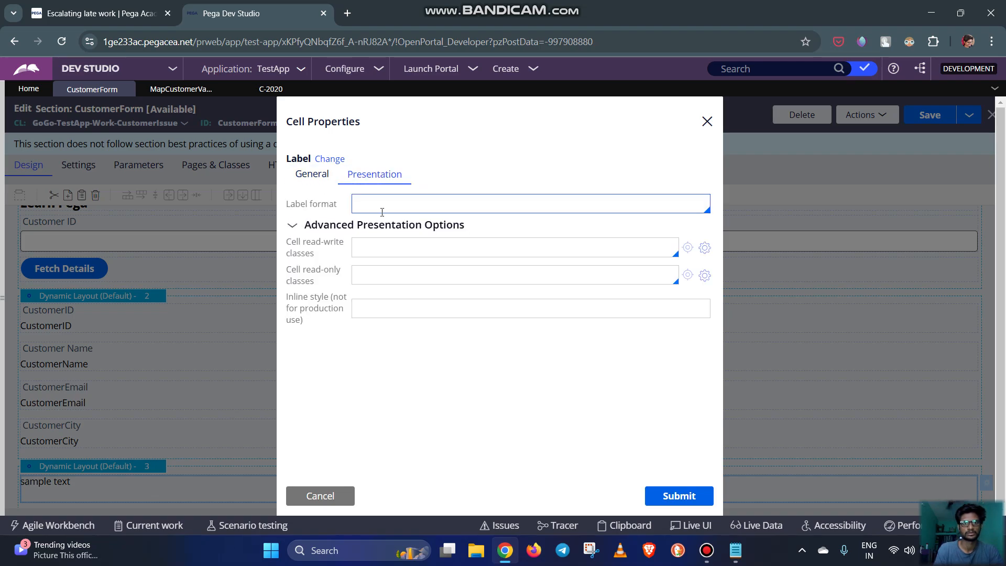
pyautogui.write('S')
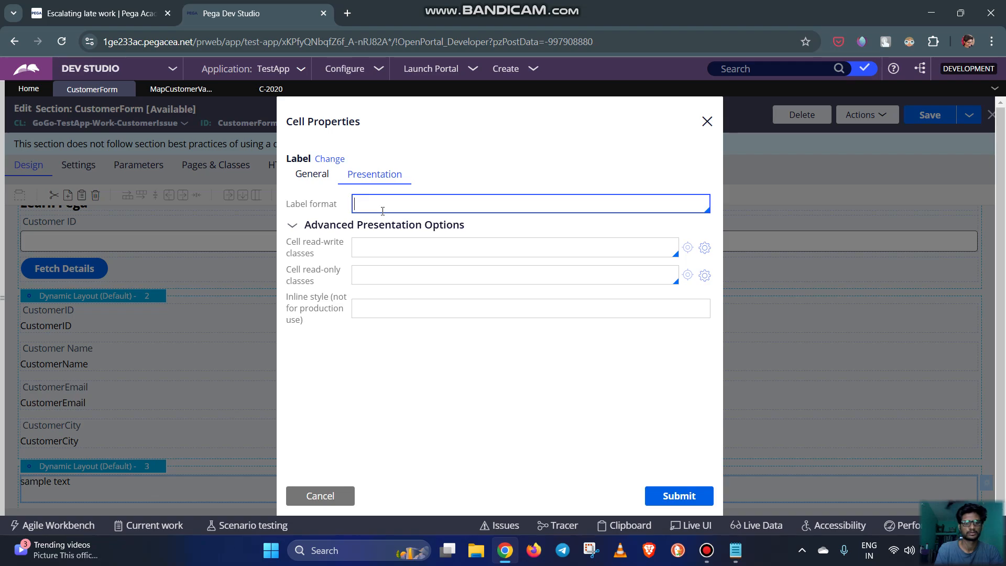
pyautogui.press('capslock')
pyautogui.write('trong')
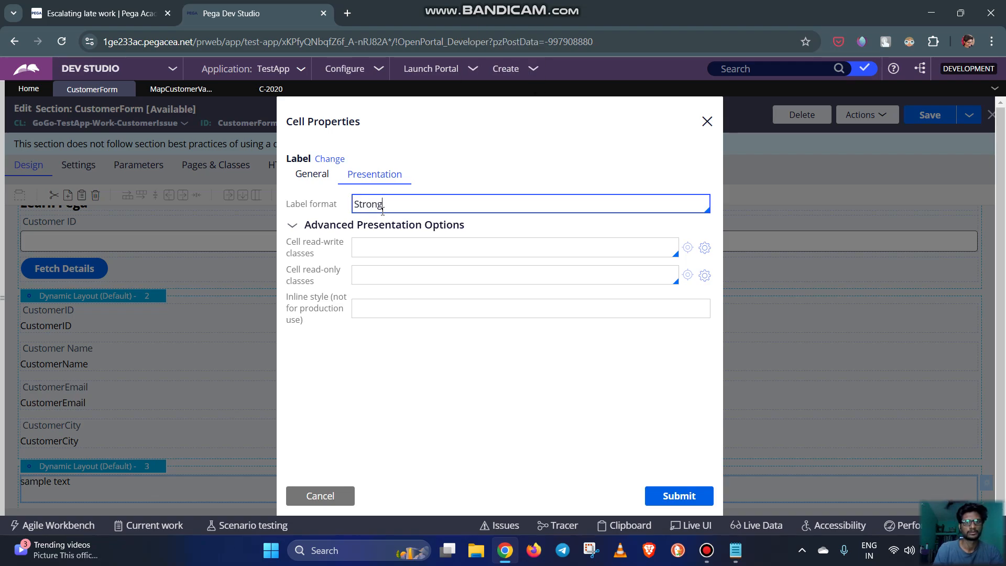
pyautogui.click(667, 492)
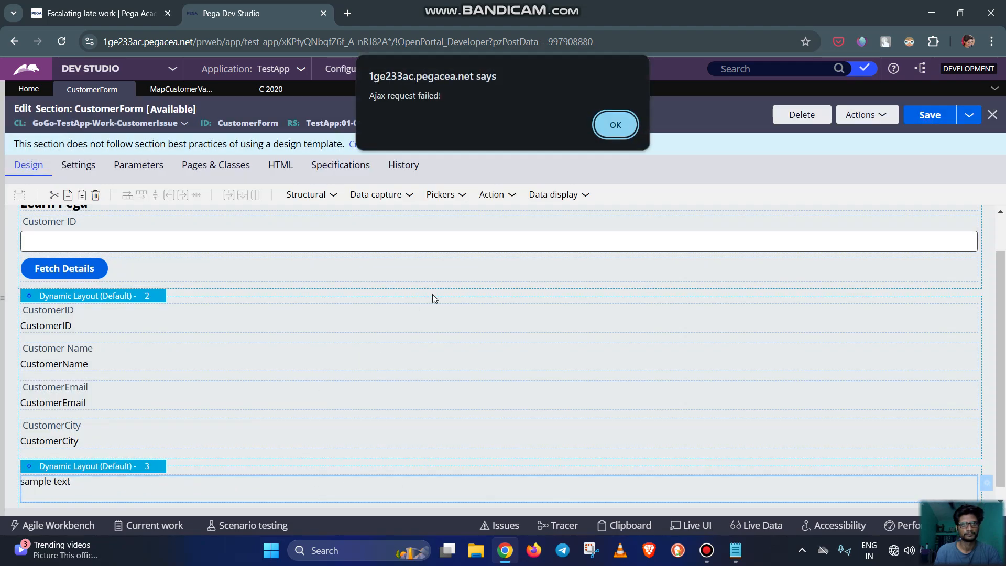
# Try to save the CustomerForm section, dismiss the alerts and reload the Dev Studio page
pyautogui.click(616, 120)
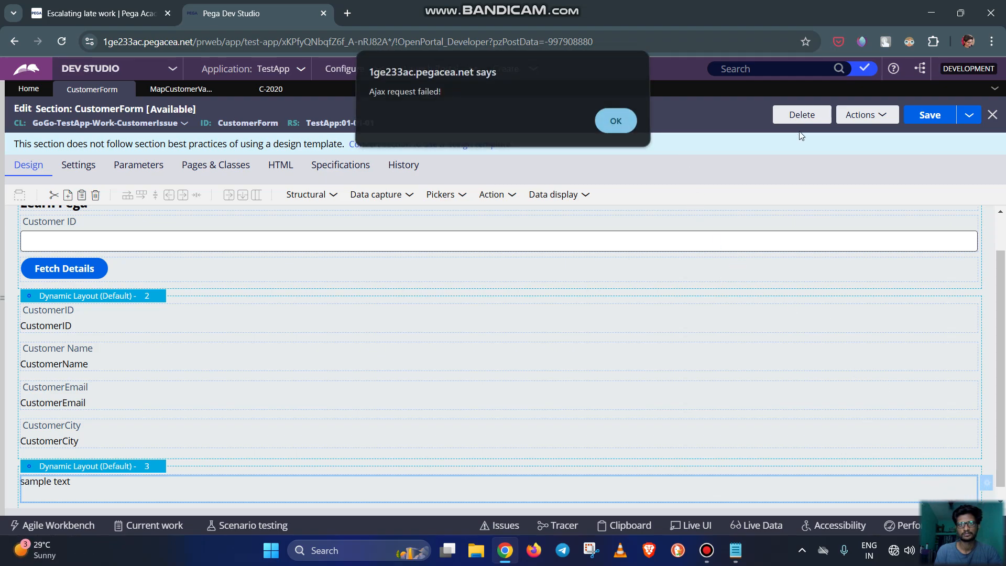
pyautogui.click(913, 118)
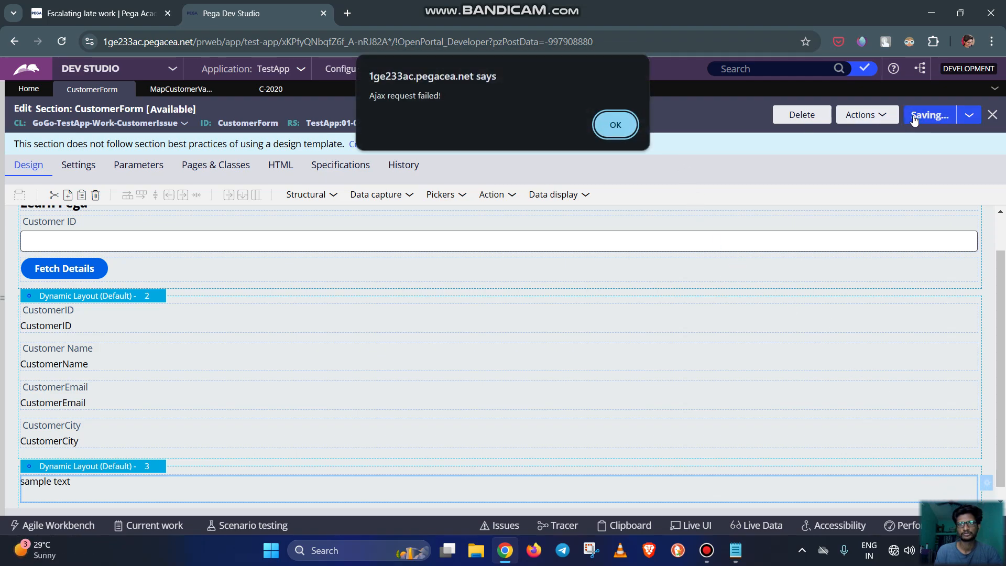
pyautogui.click(616, 125)
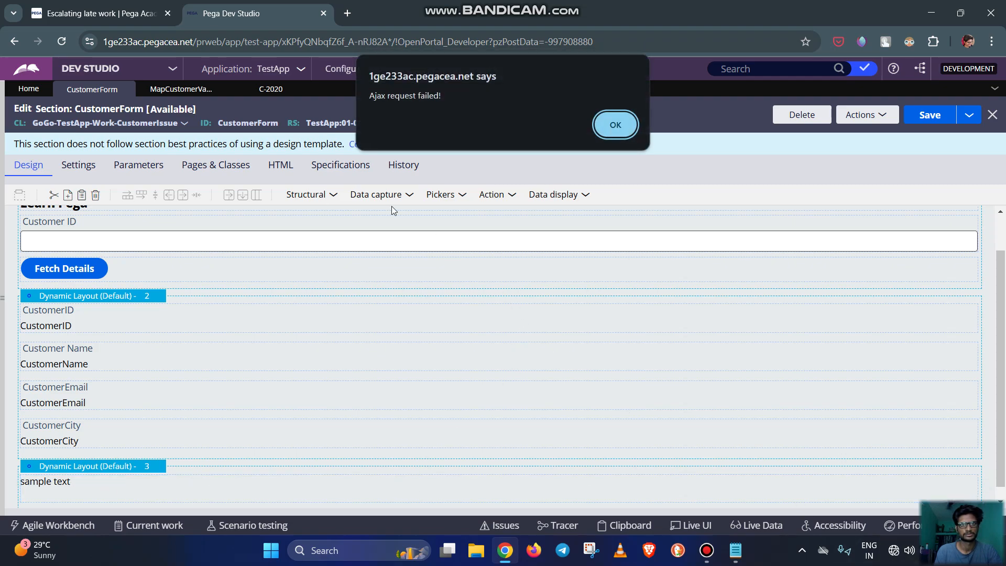
pyautogui.click(62, 42)
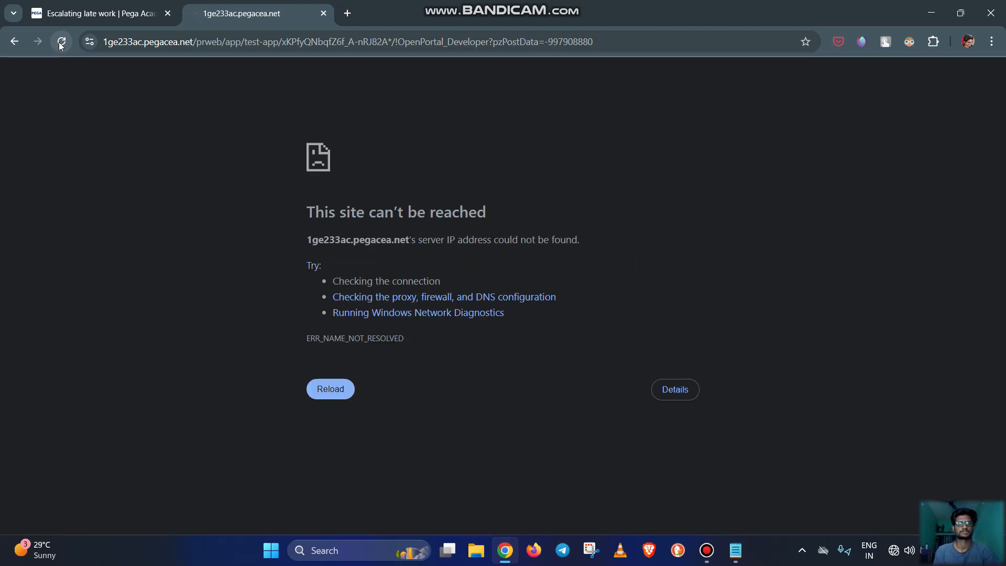